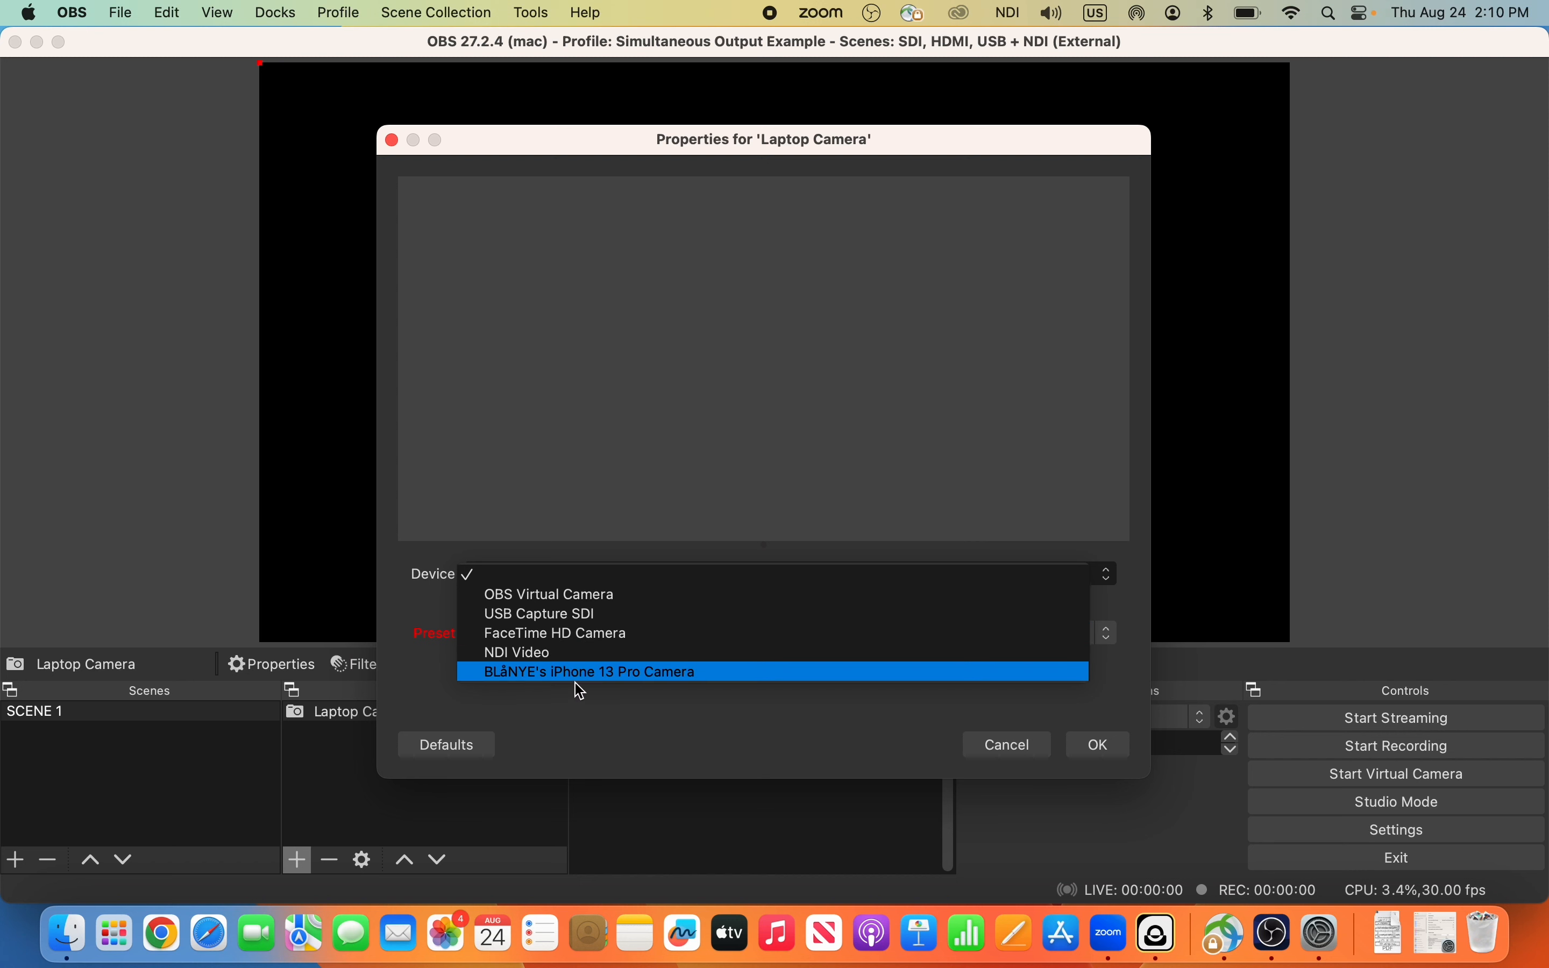
# - Set the Laptop Camera source to the FaceTime HD Camera with the 1280x720 preset and scale it to fill the canvas
pyautogui.click(597, 634)
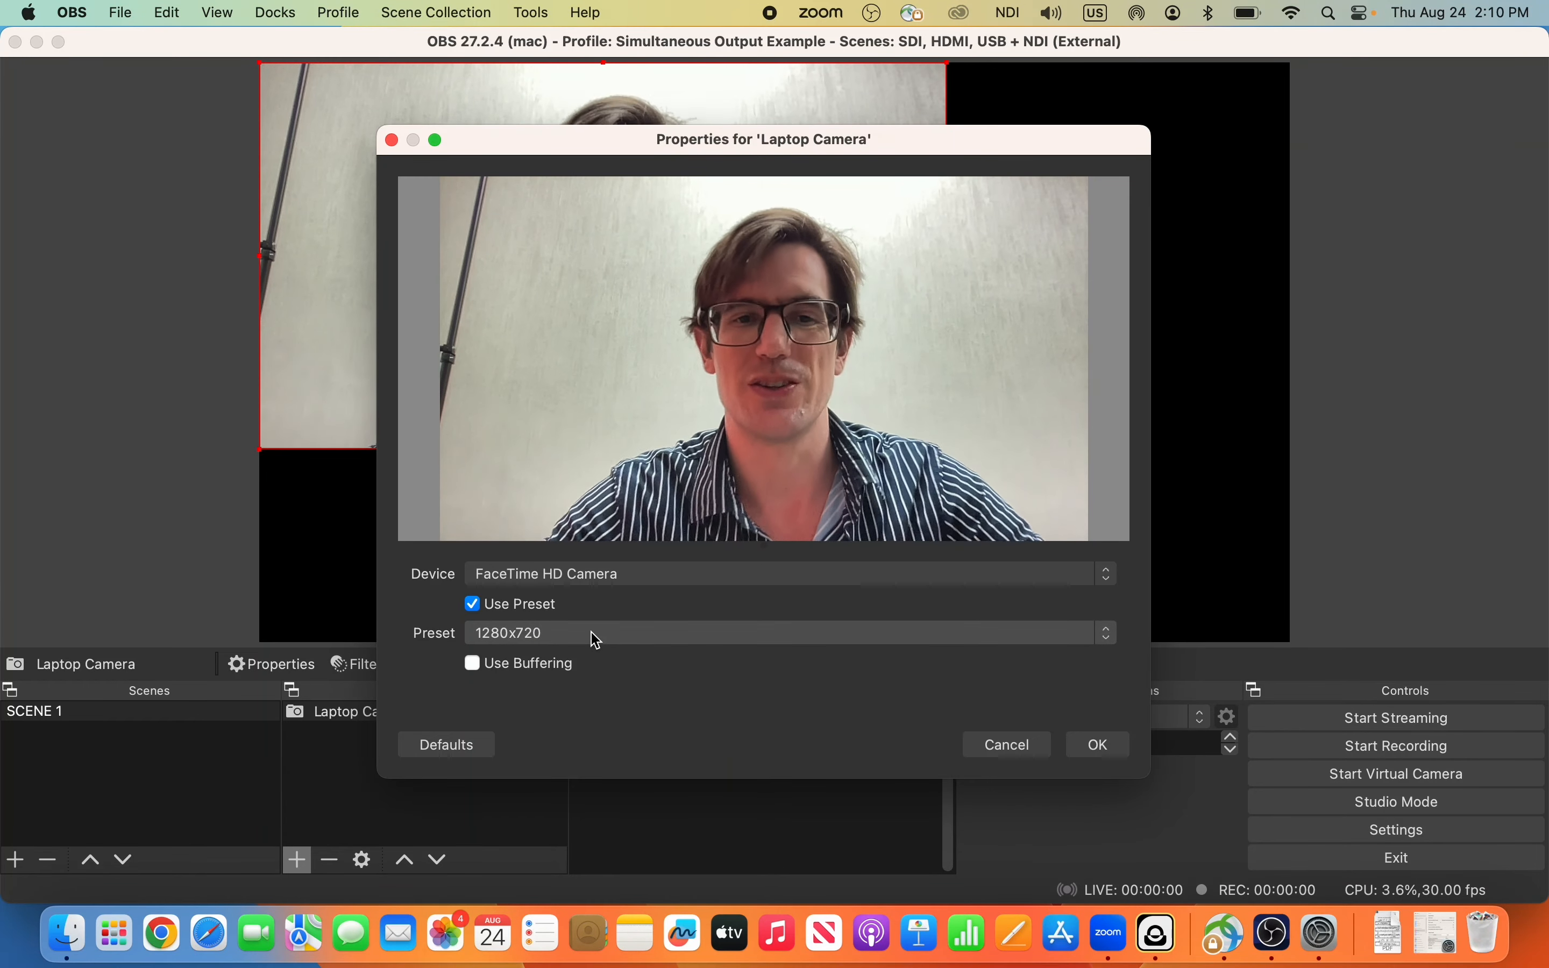
pyautogui.click(597, 634)
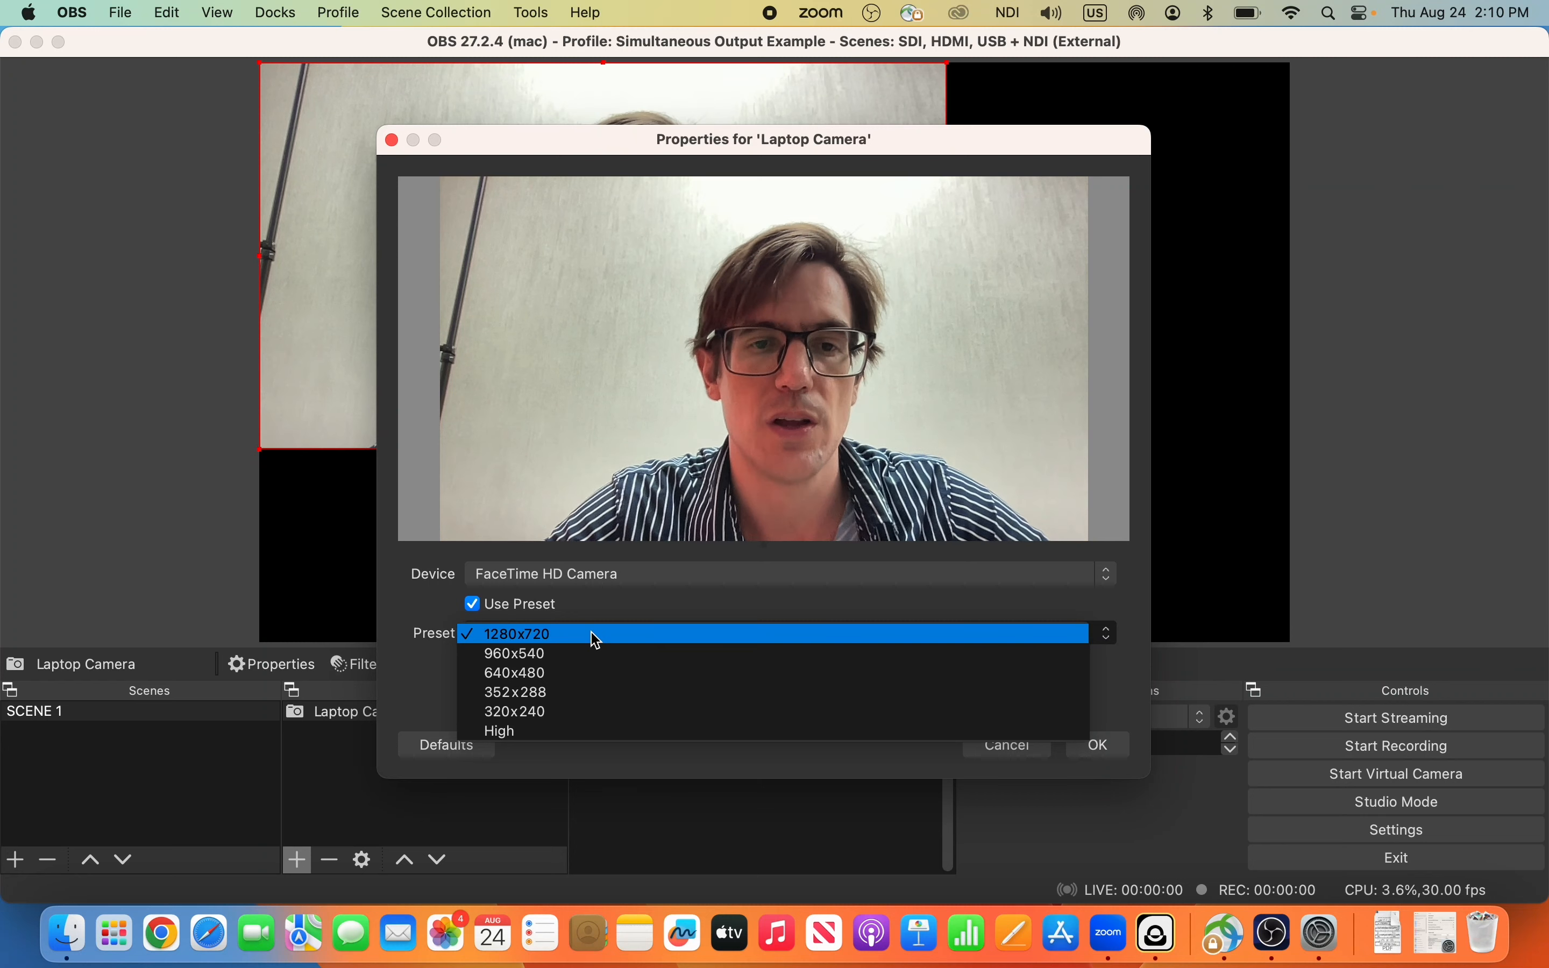
pyautogui.click(597, 635)
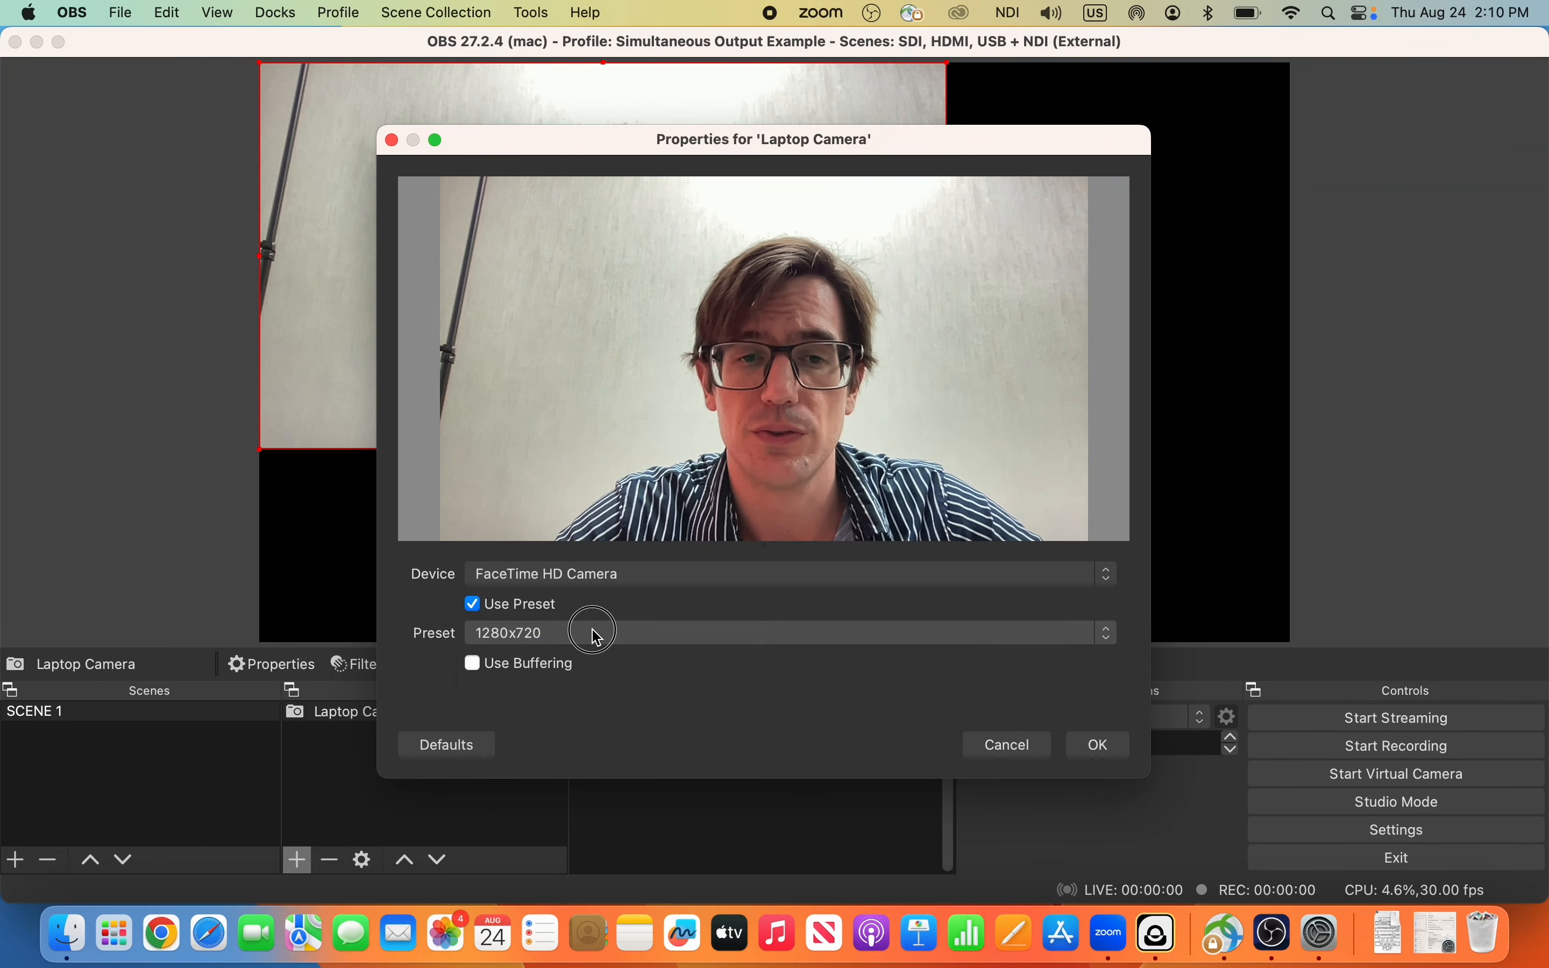
pyautogui.click(597, 634)
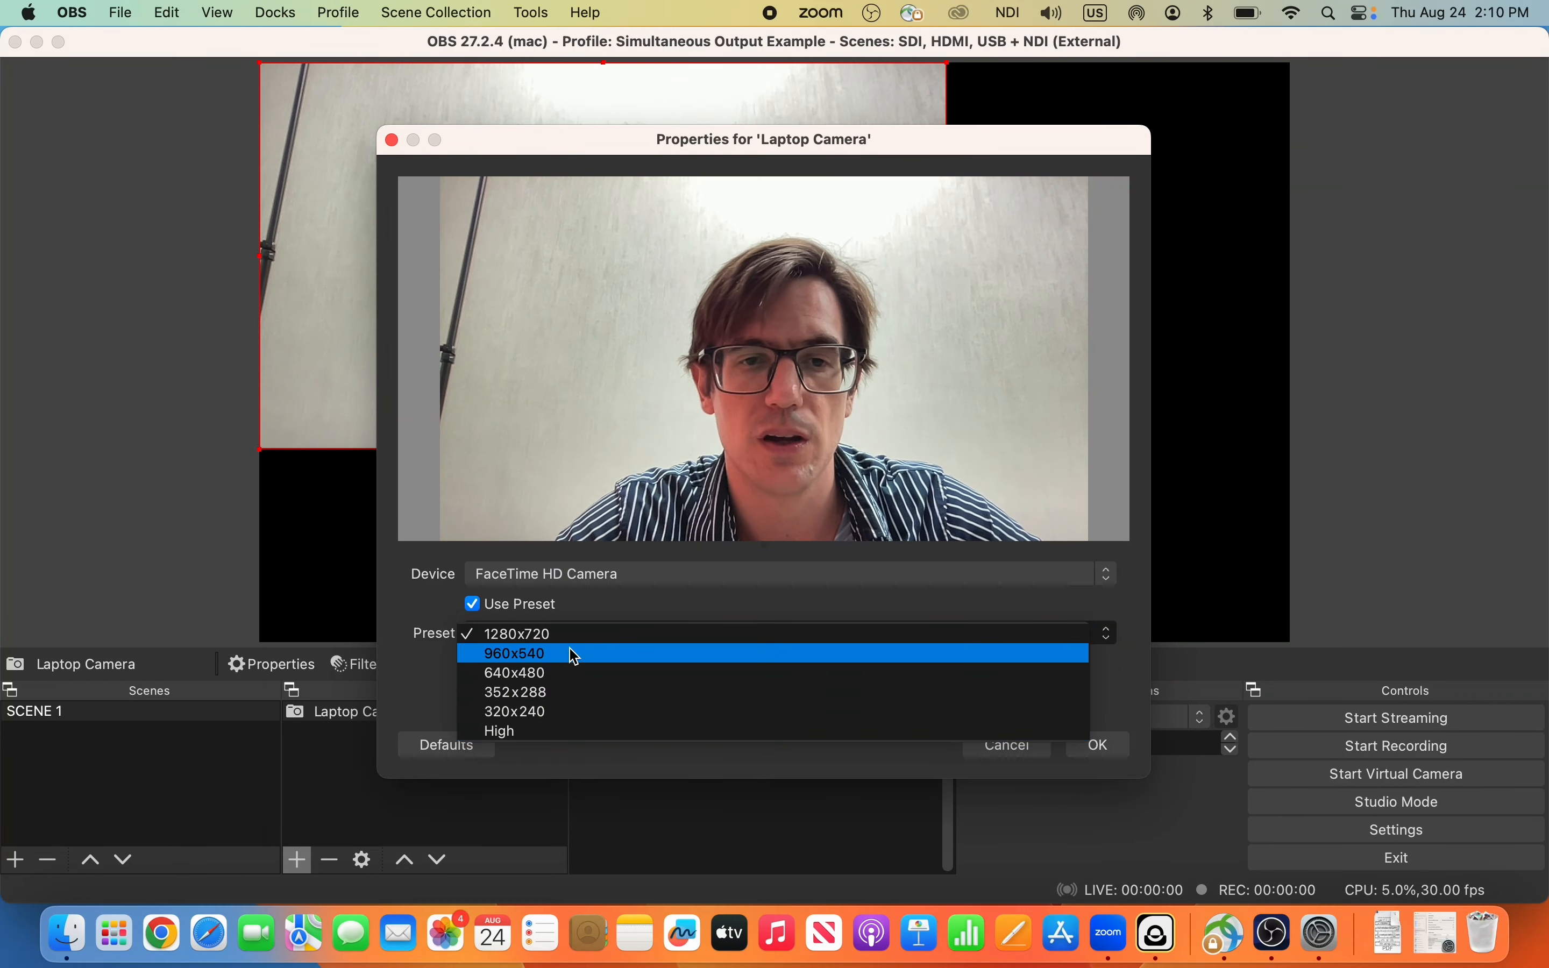
pyautogui.click(572, 634)
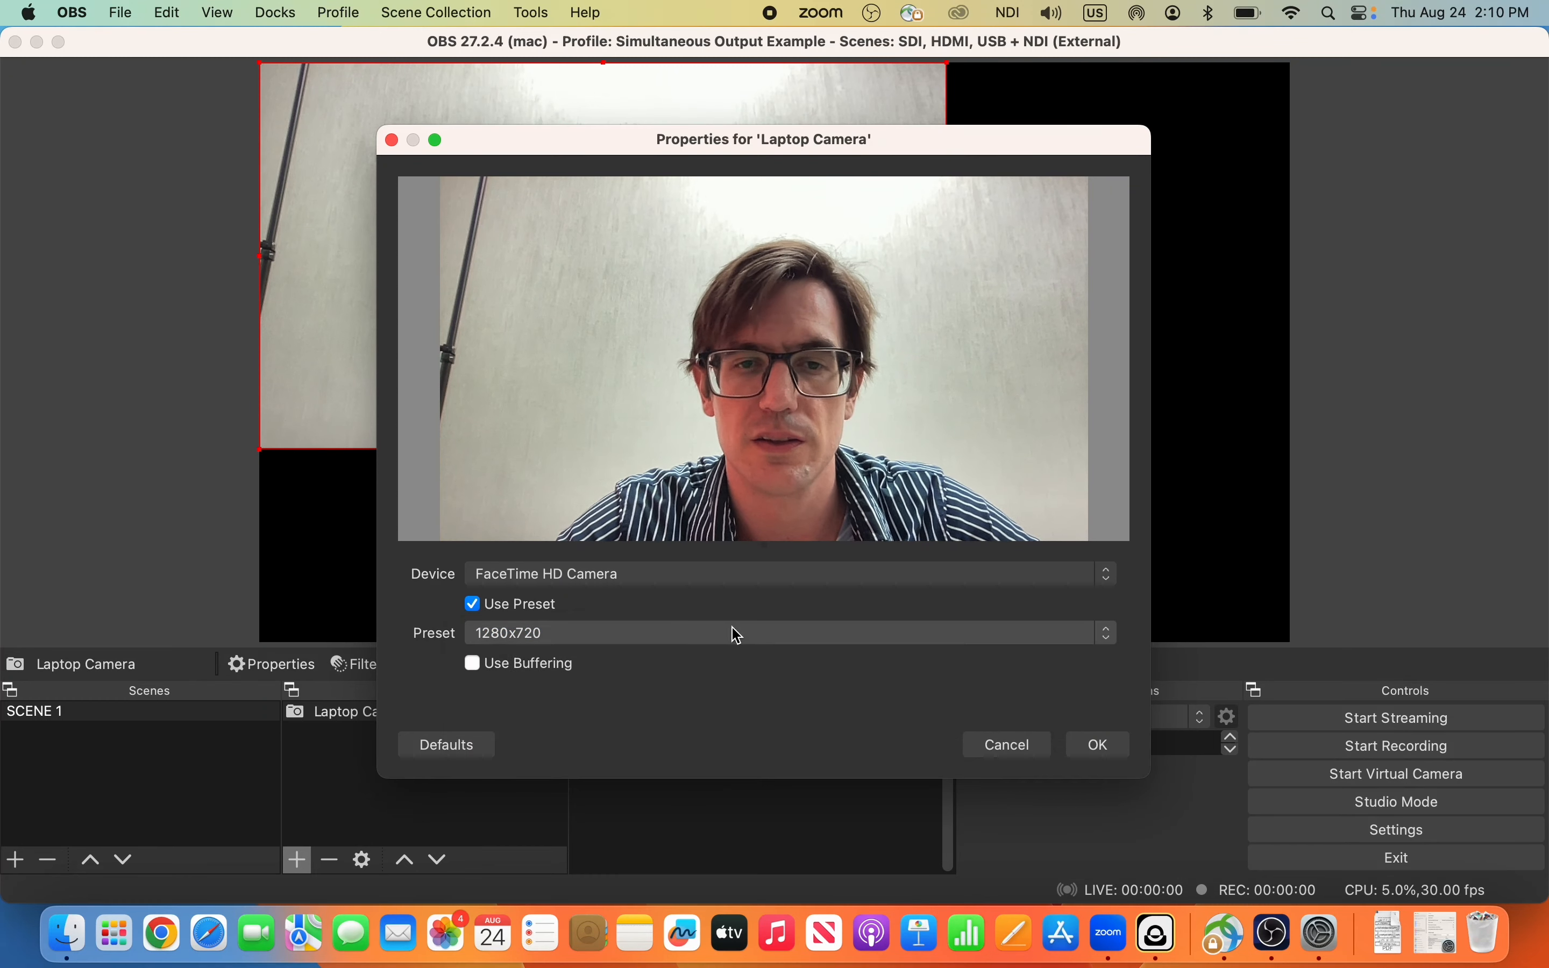
pyautogui.click(1100, 746)
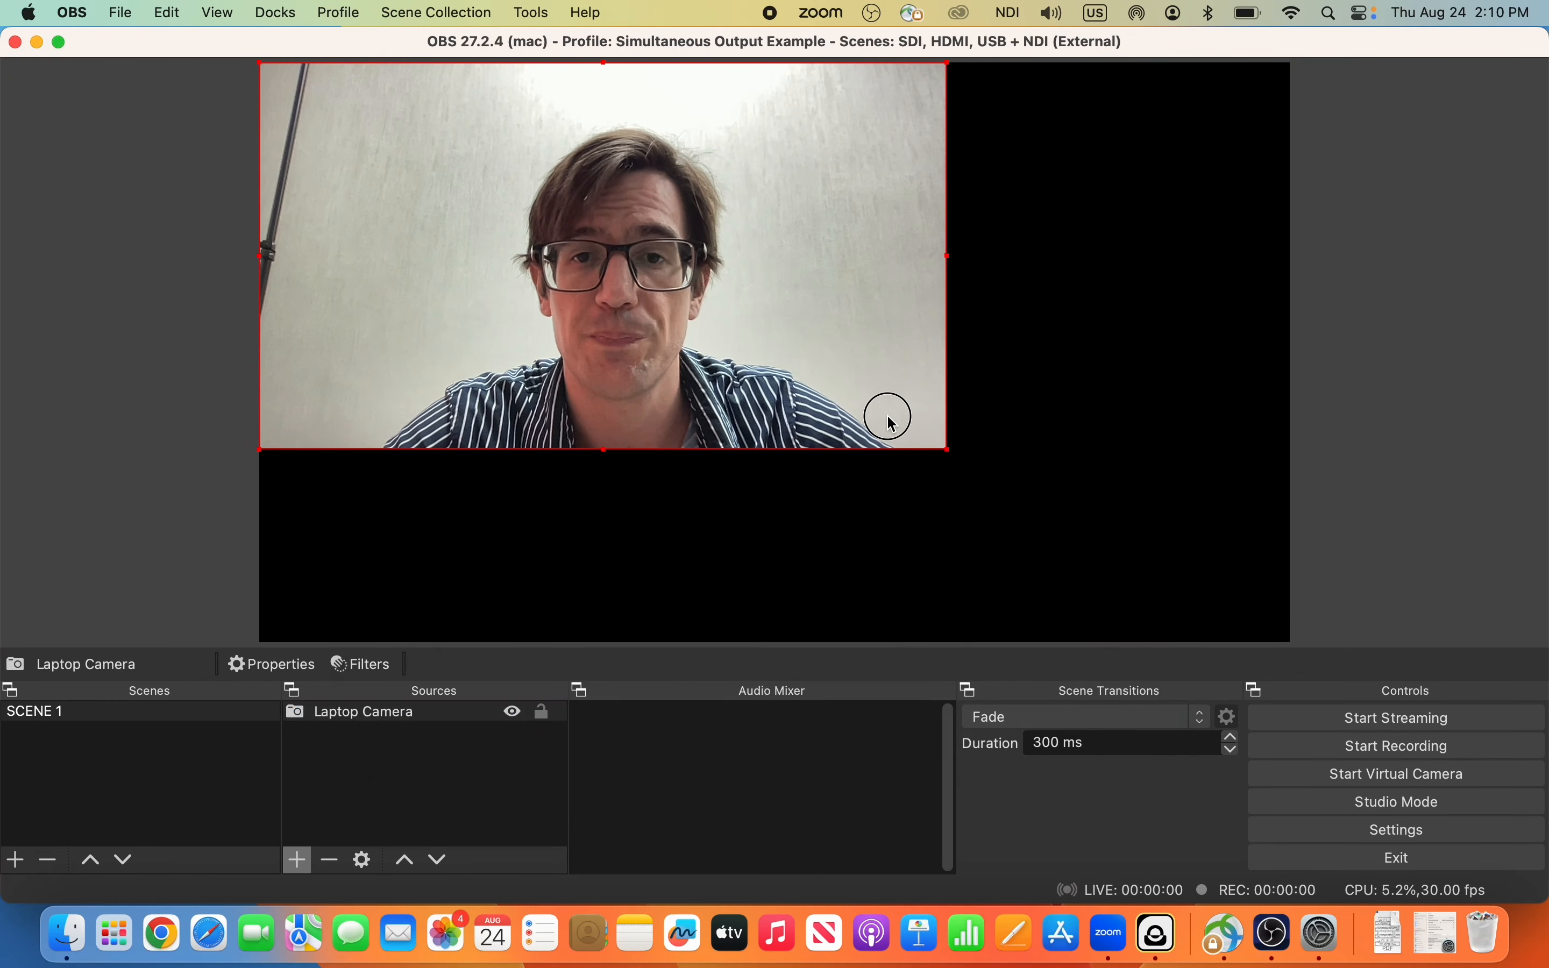
pyautogui.moveTo(949, 450); pyautogui.dragTo(1294, 611)
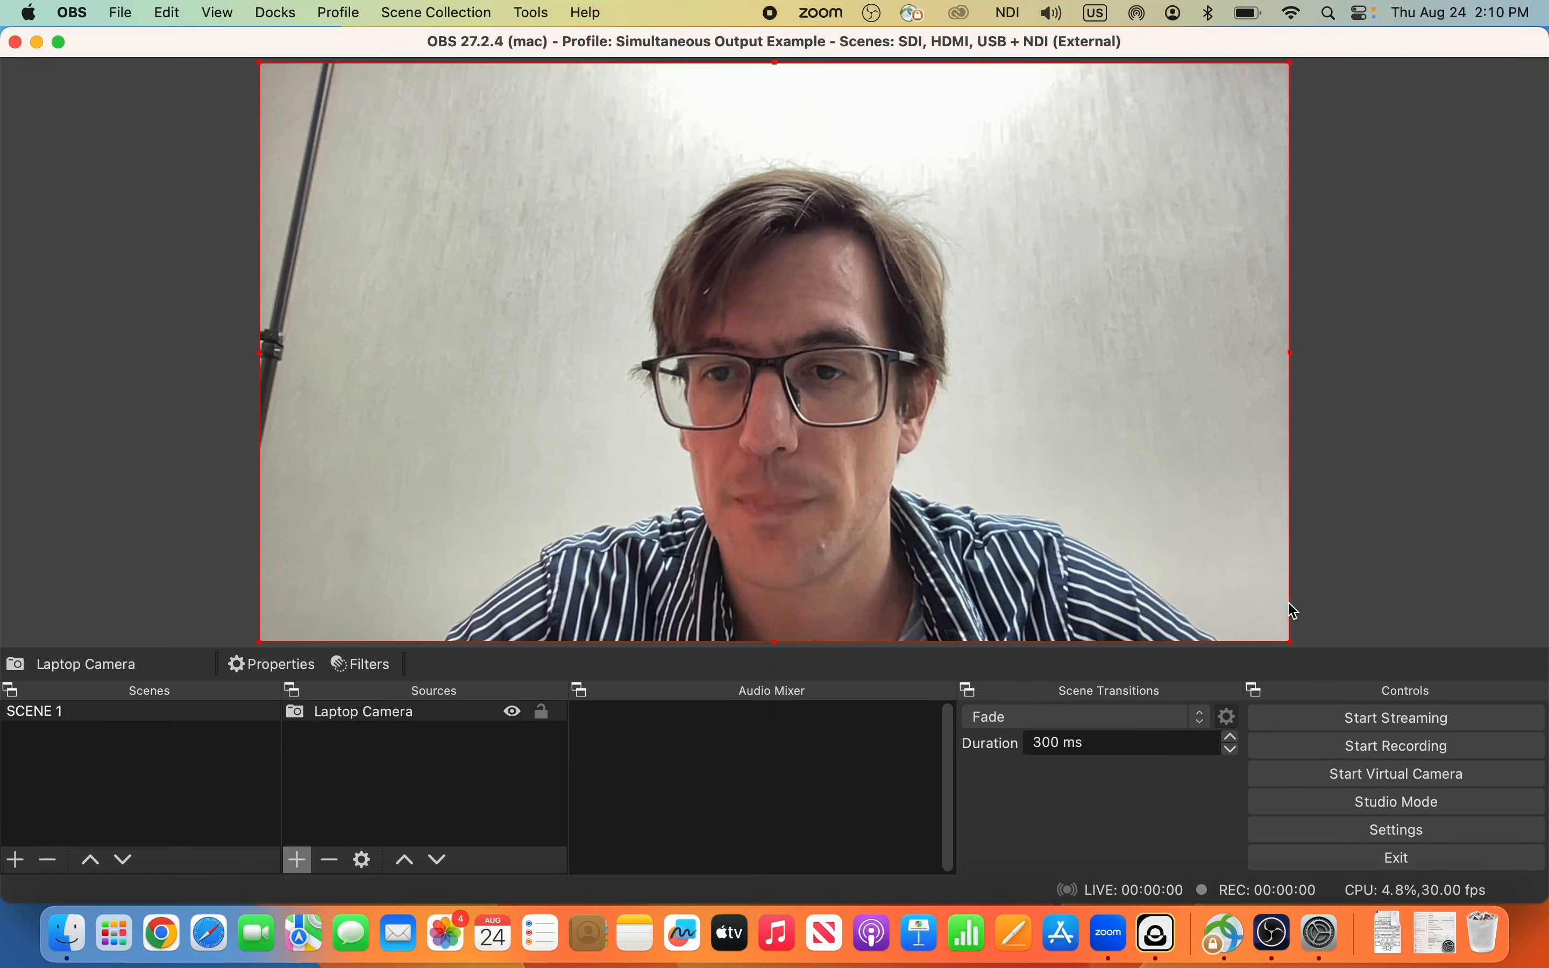
pyautogui.click(383, 808)
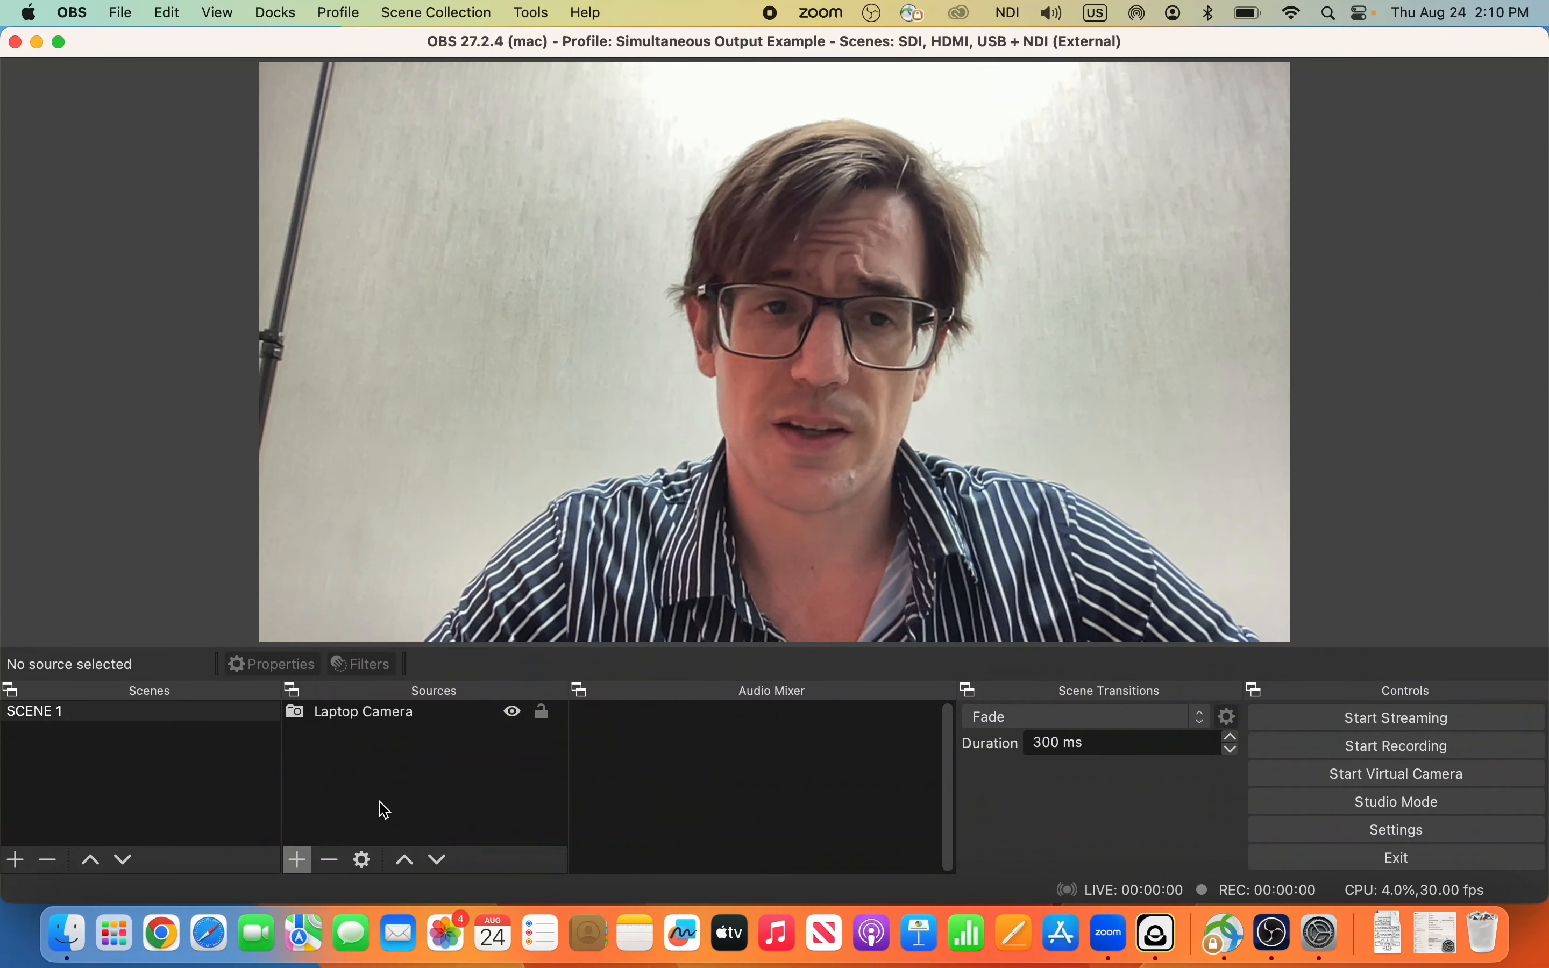
# - Add a video capture device source named Presentation Camera using USB Capture SDI with the 1920x1080 preset
pyautogui.click(297, 861)
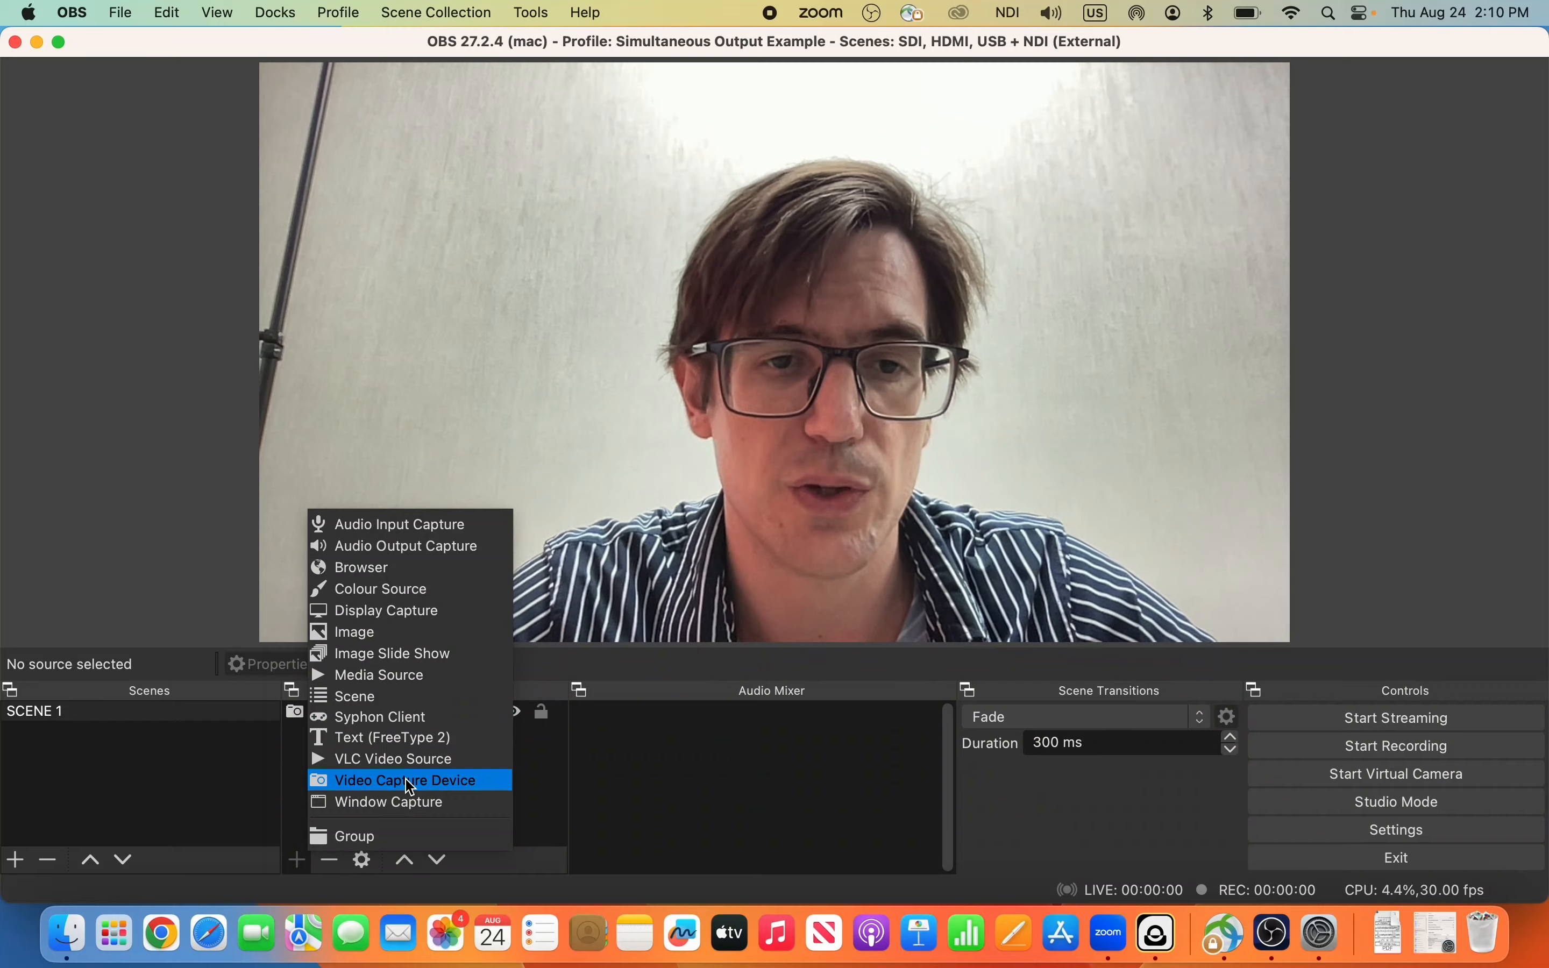
pyautogui.click(498, 781)
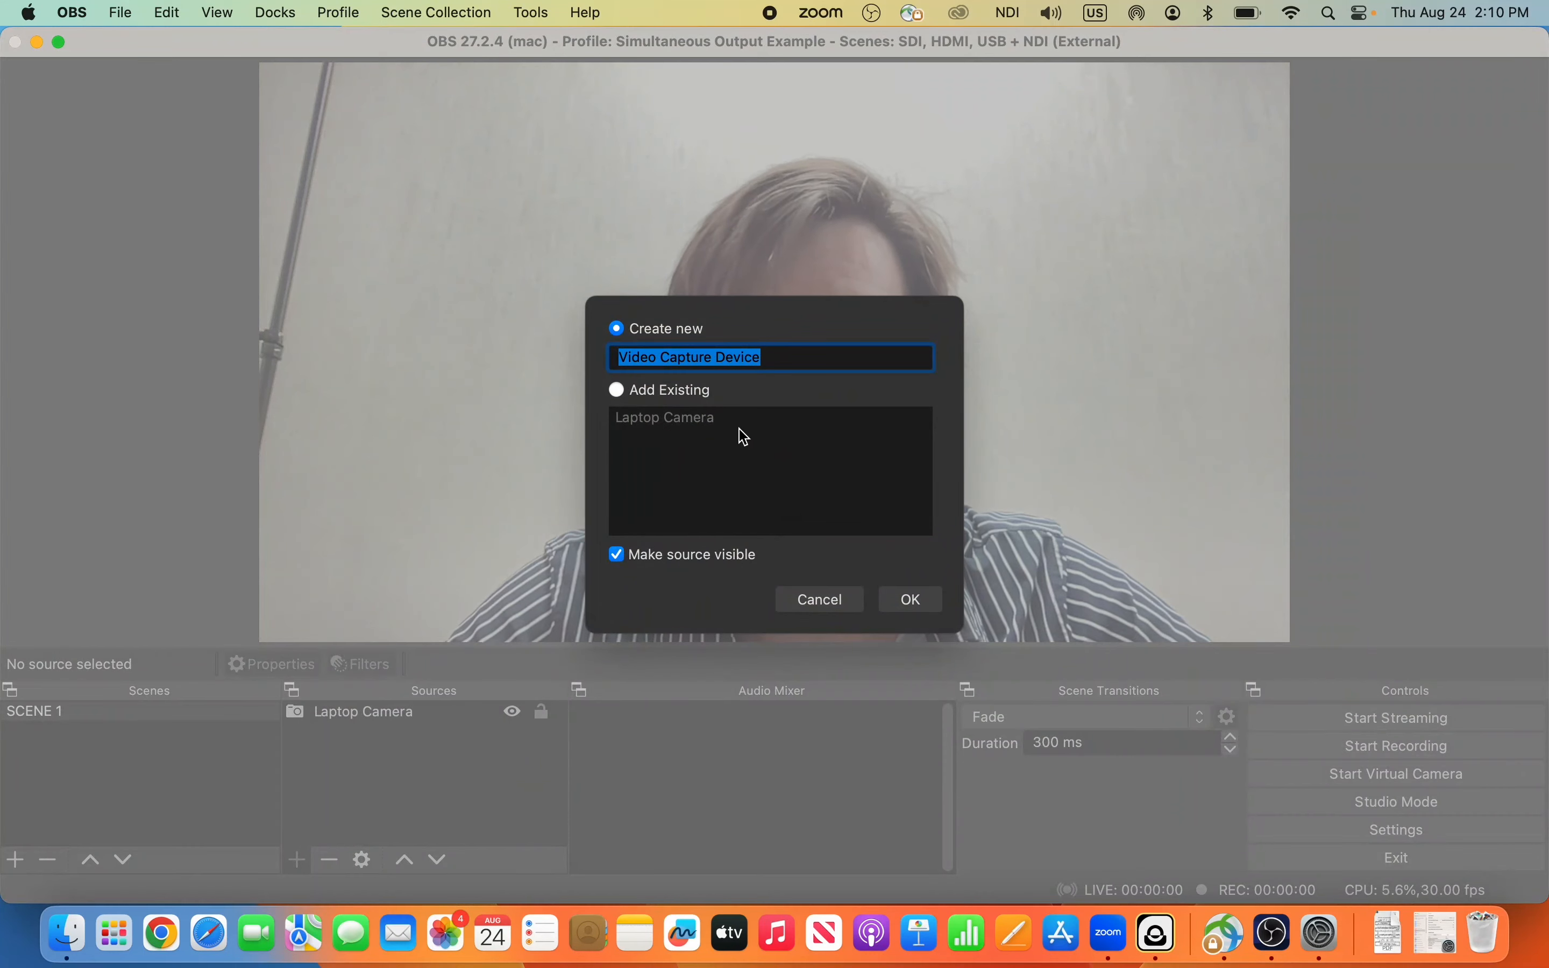
pyautogui.click(914, 601)
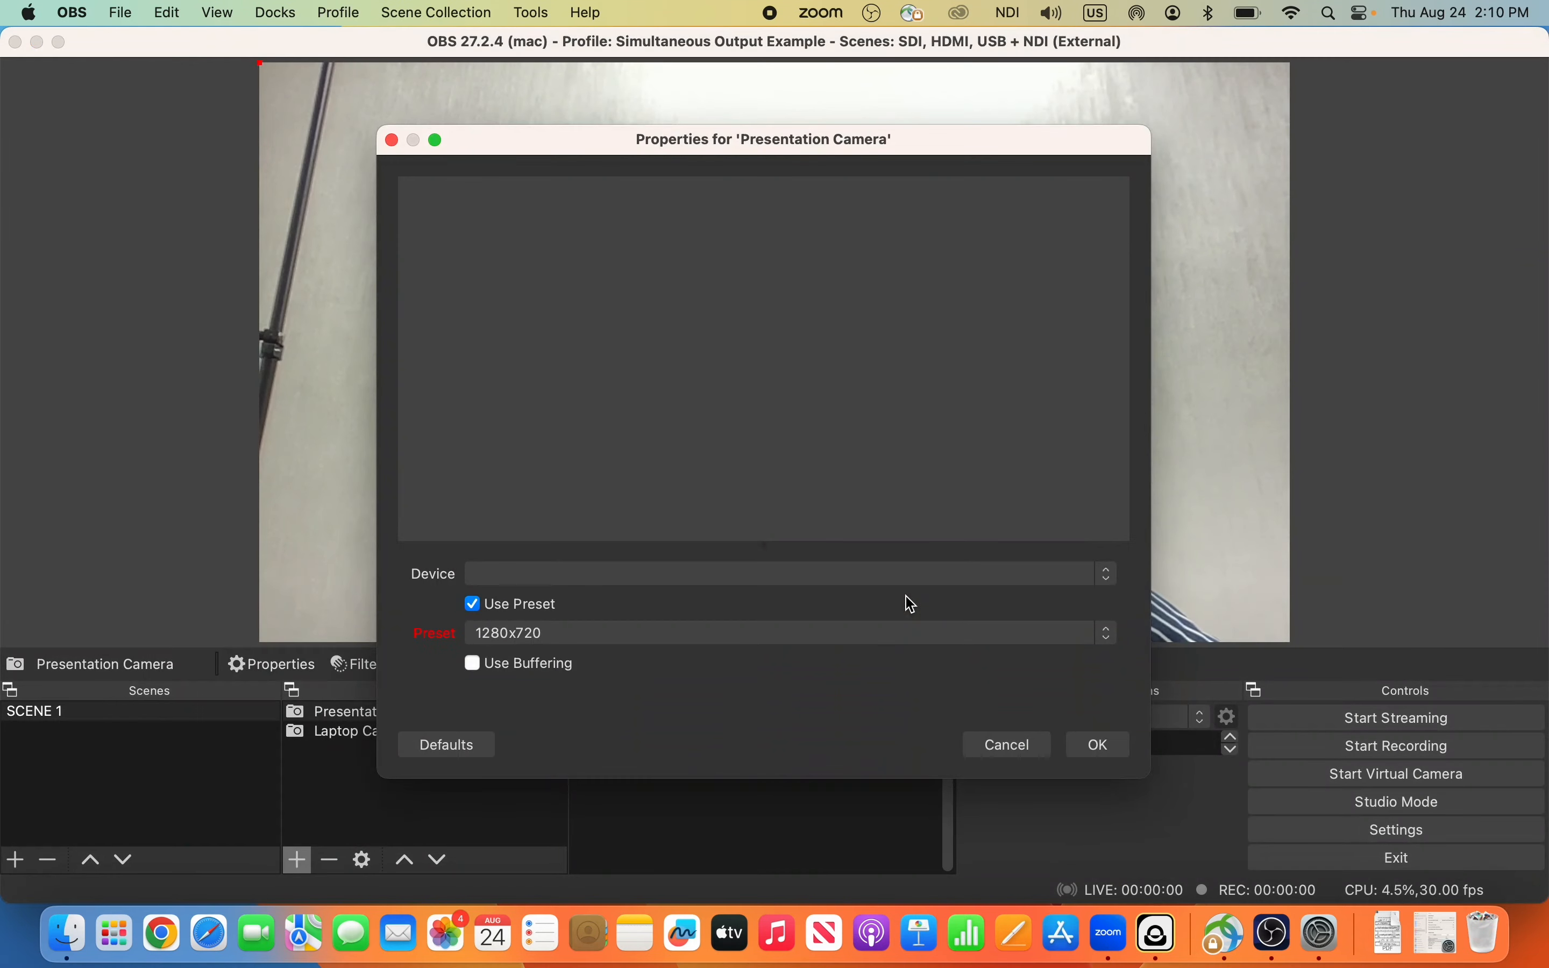
pyautogui.click(675, 578)
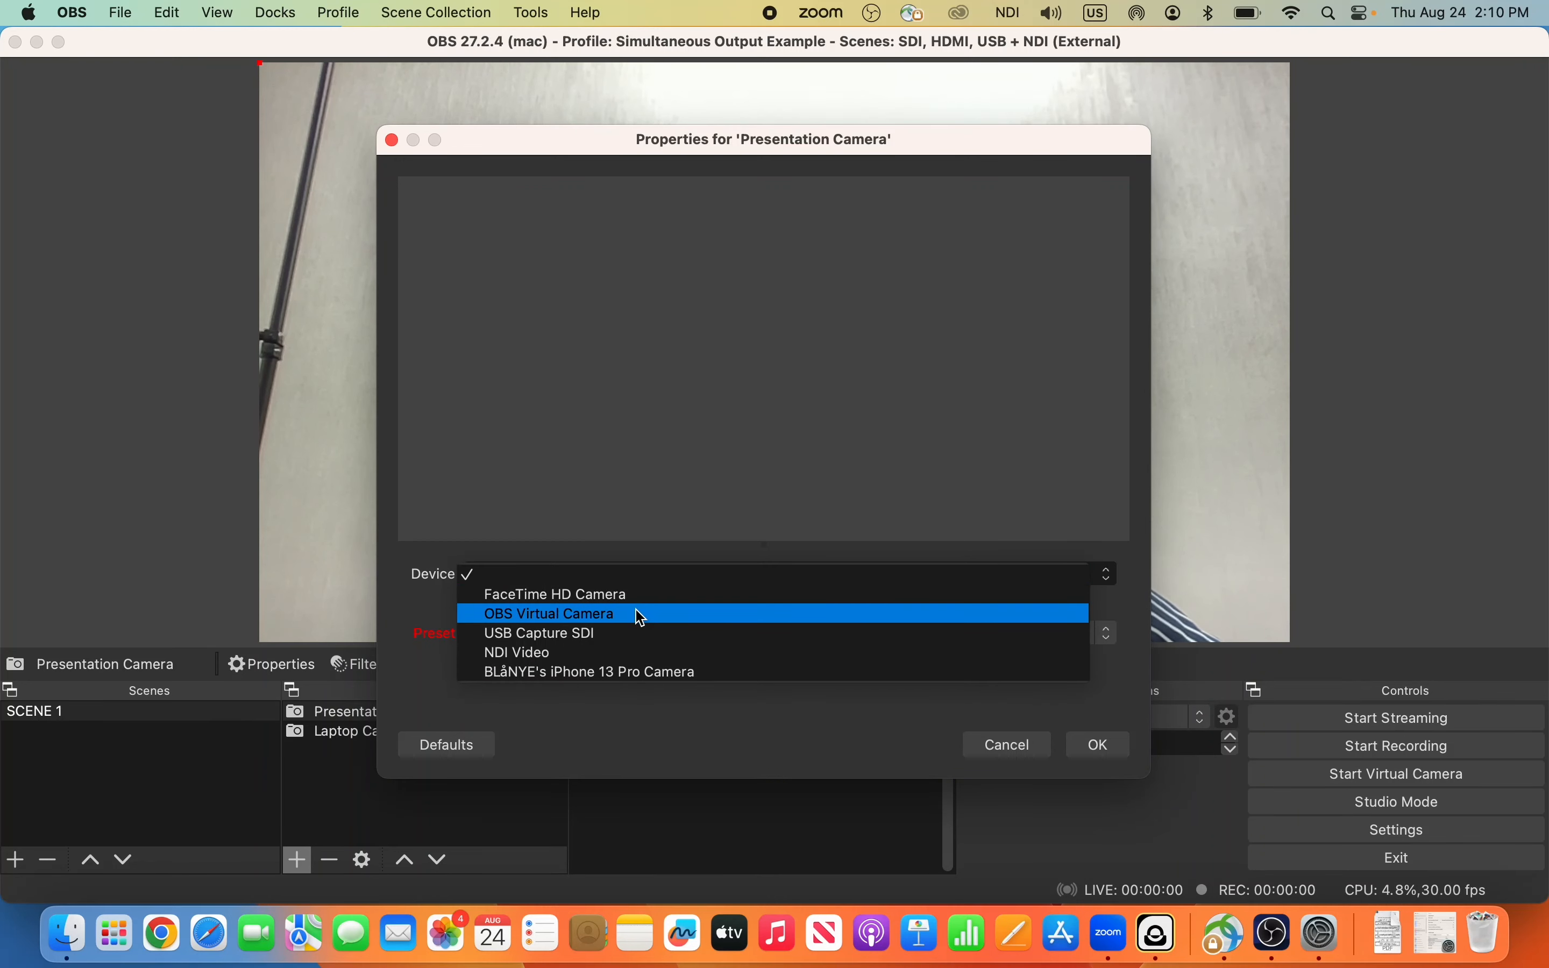
pyautogui.click(596, 634)
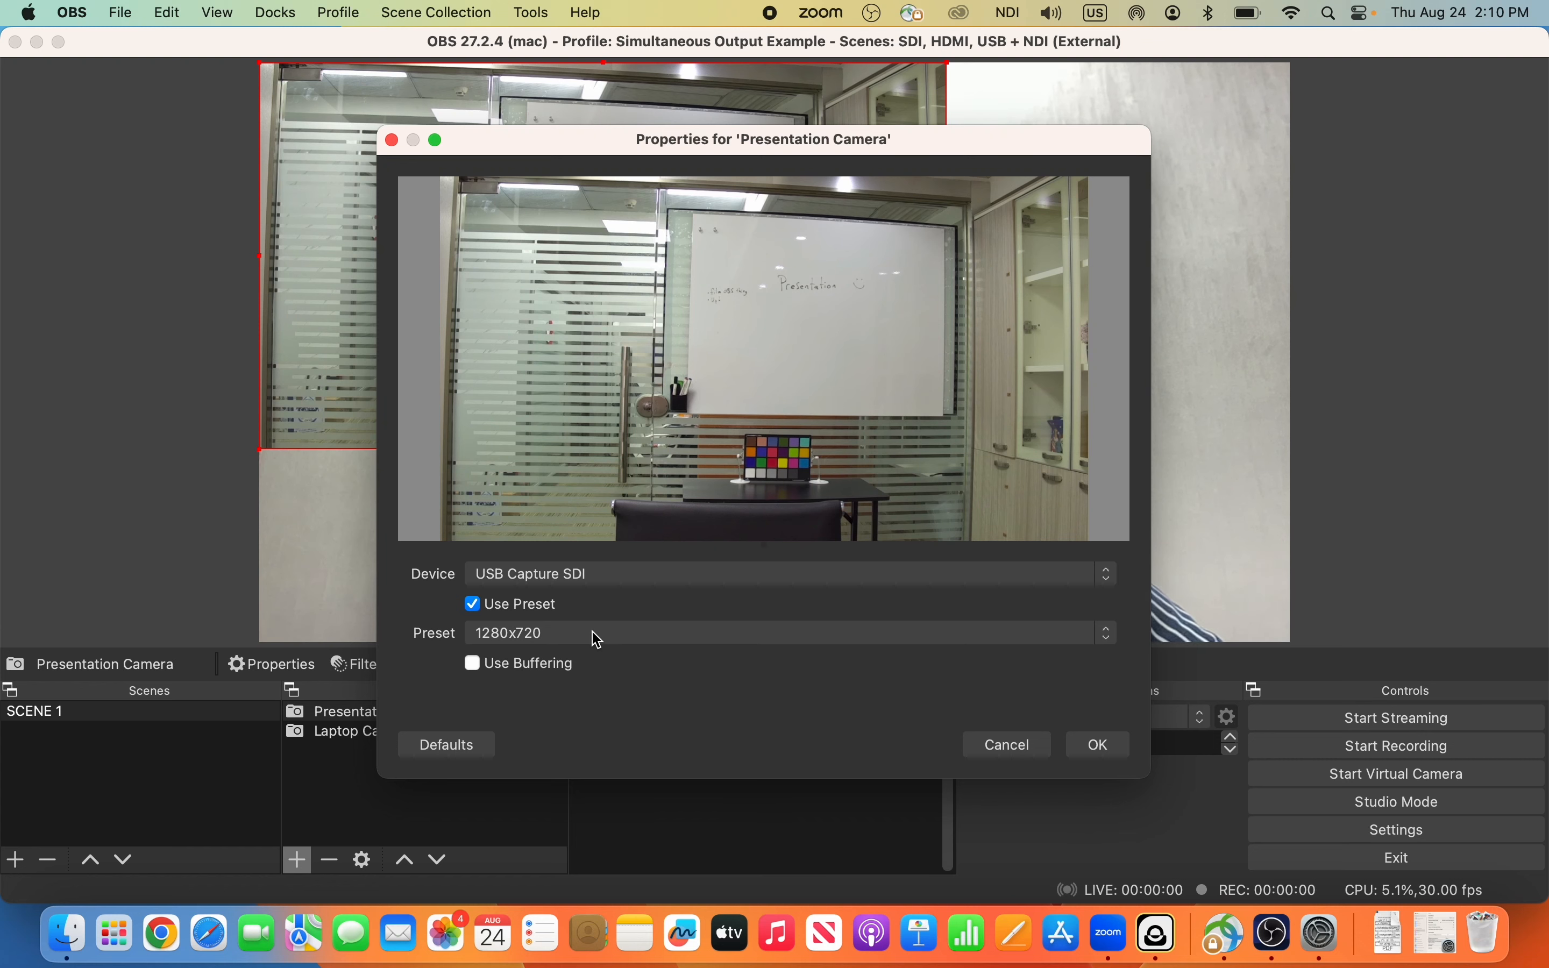
pyautogui.click(597, 639)
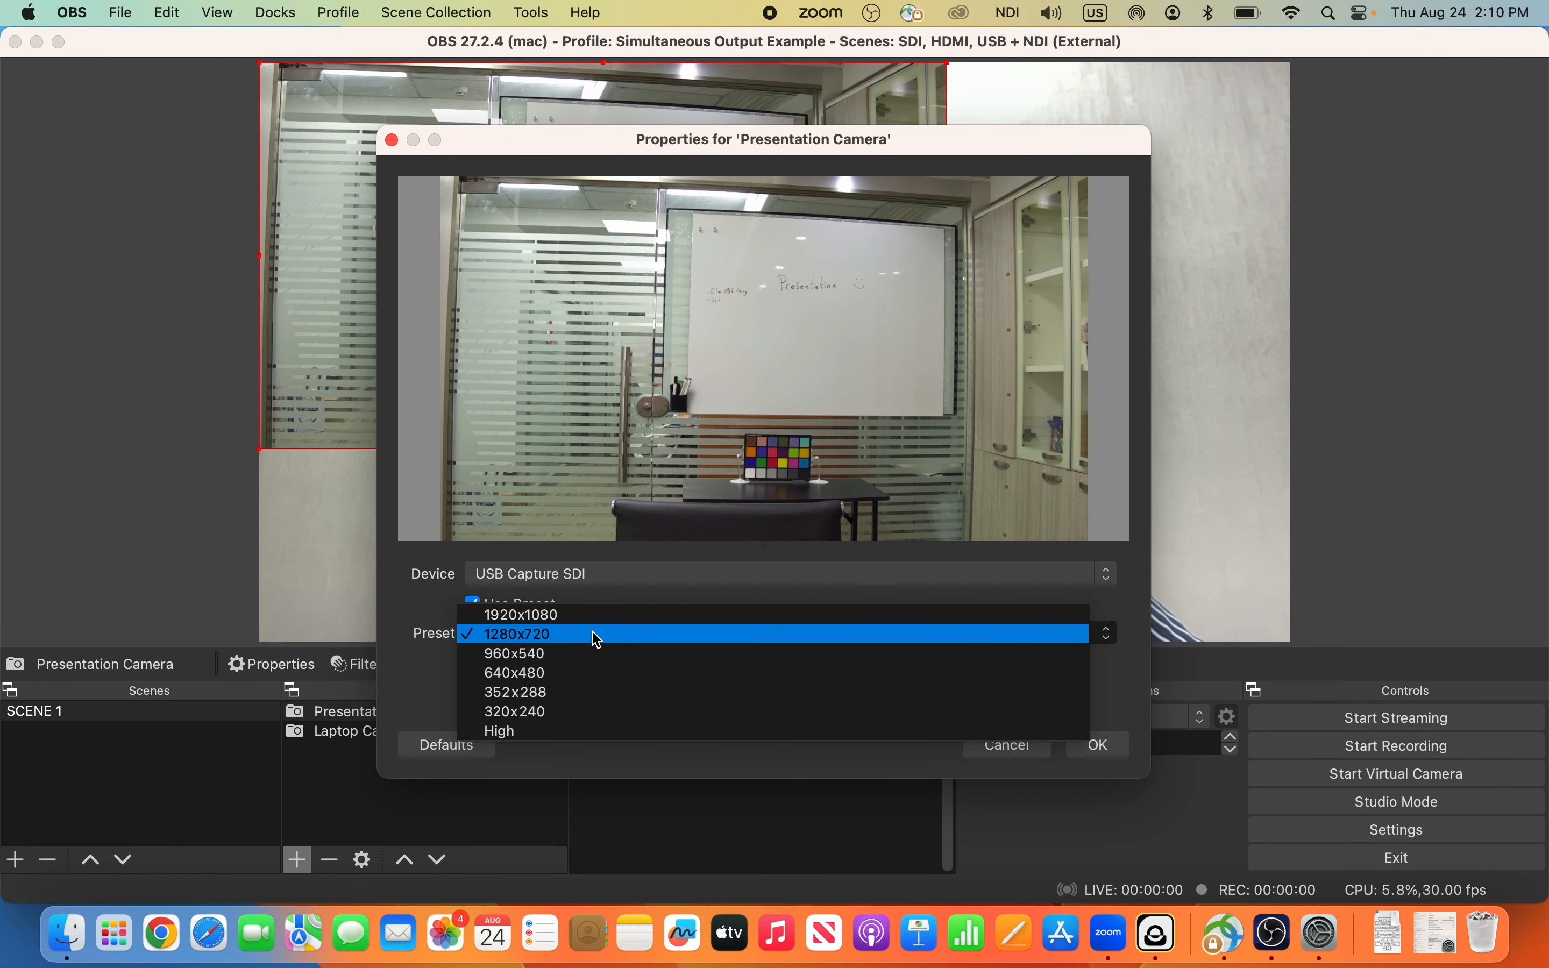
pyautogui.click(581, 621)
pyautogui.click(1105, 749)
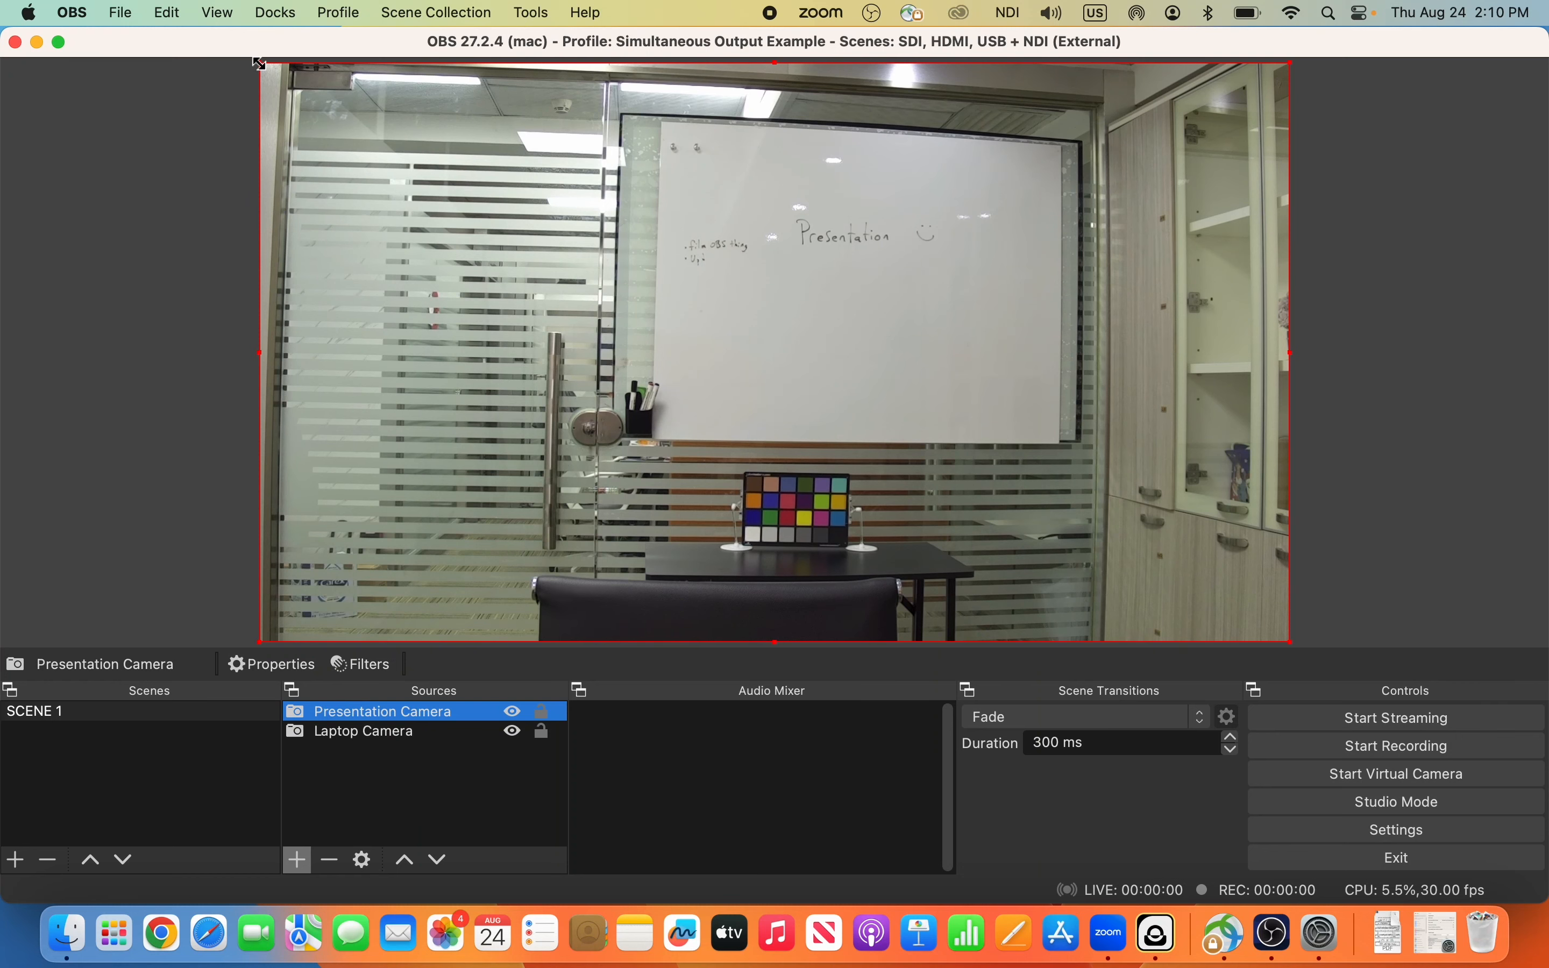
# - Shrink the Presentation Camera picture to a small inset and place it in the upper-right corner of the canvas
pyautogui.moveTo(259, 63); pyautogui.dragTo(1027, 470)
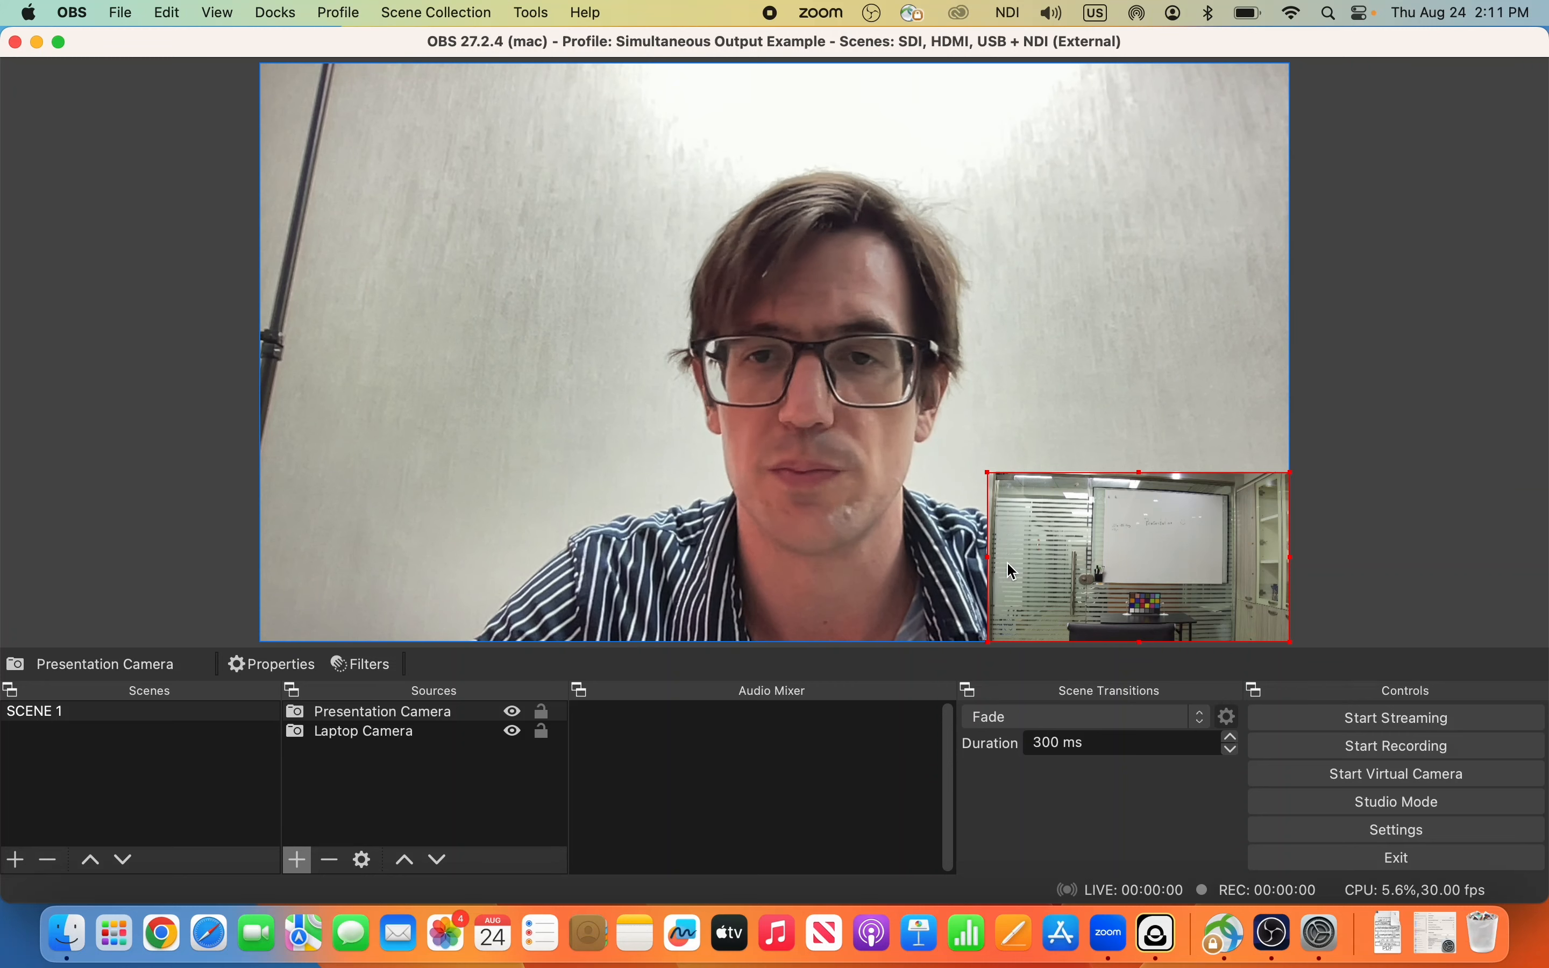
pyautogui.click(1079, 418)
pyautogui.moveTo(1085, 526); pyautogui.dragTo(1082, 145)
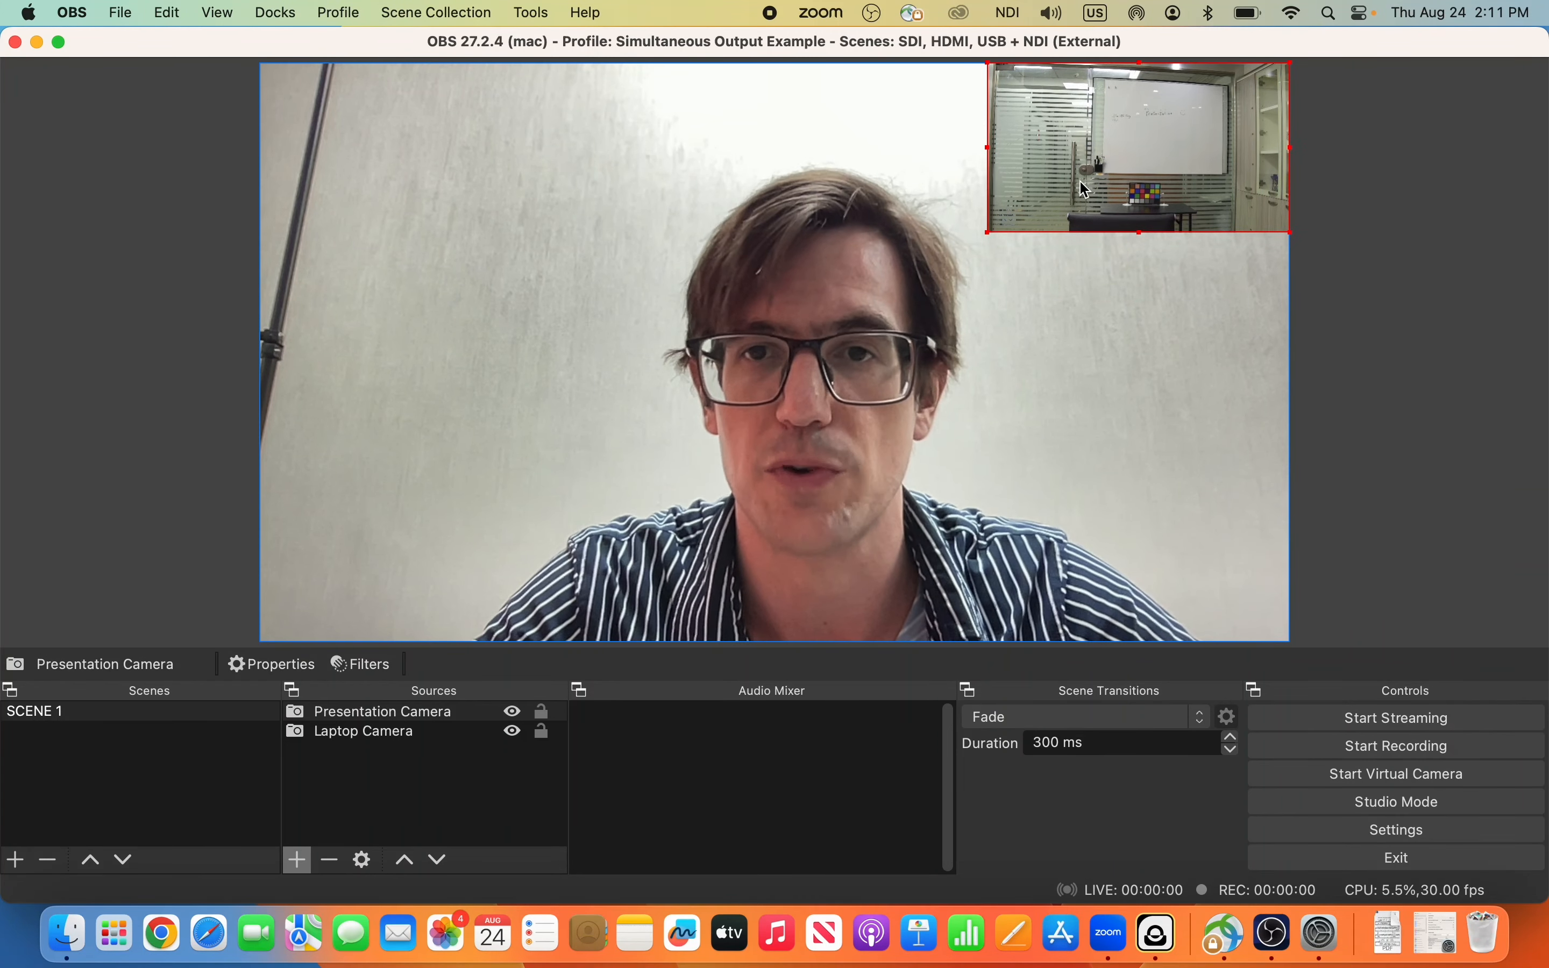
pyautogui.click(1050, 301)
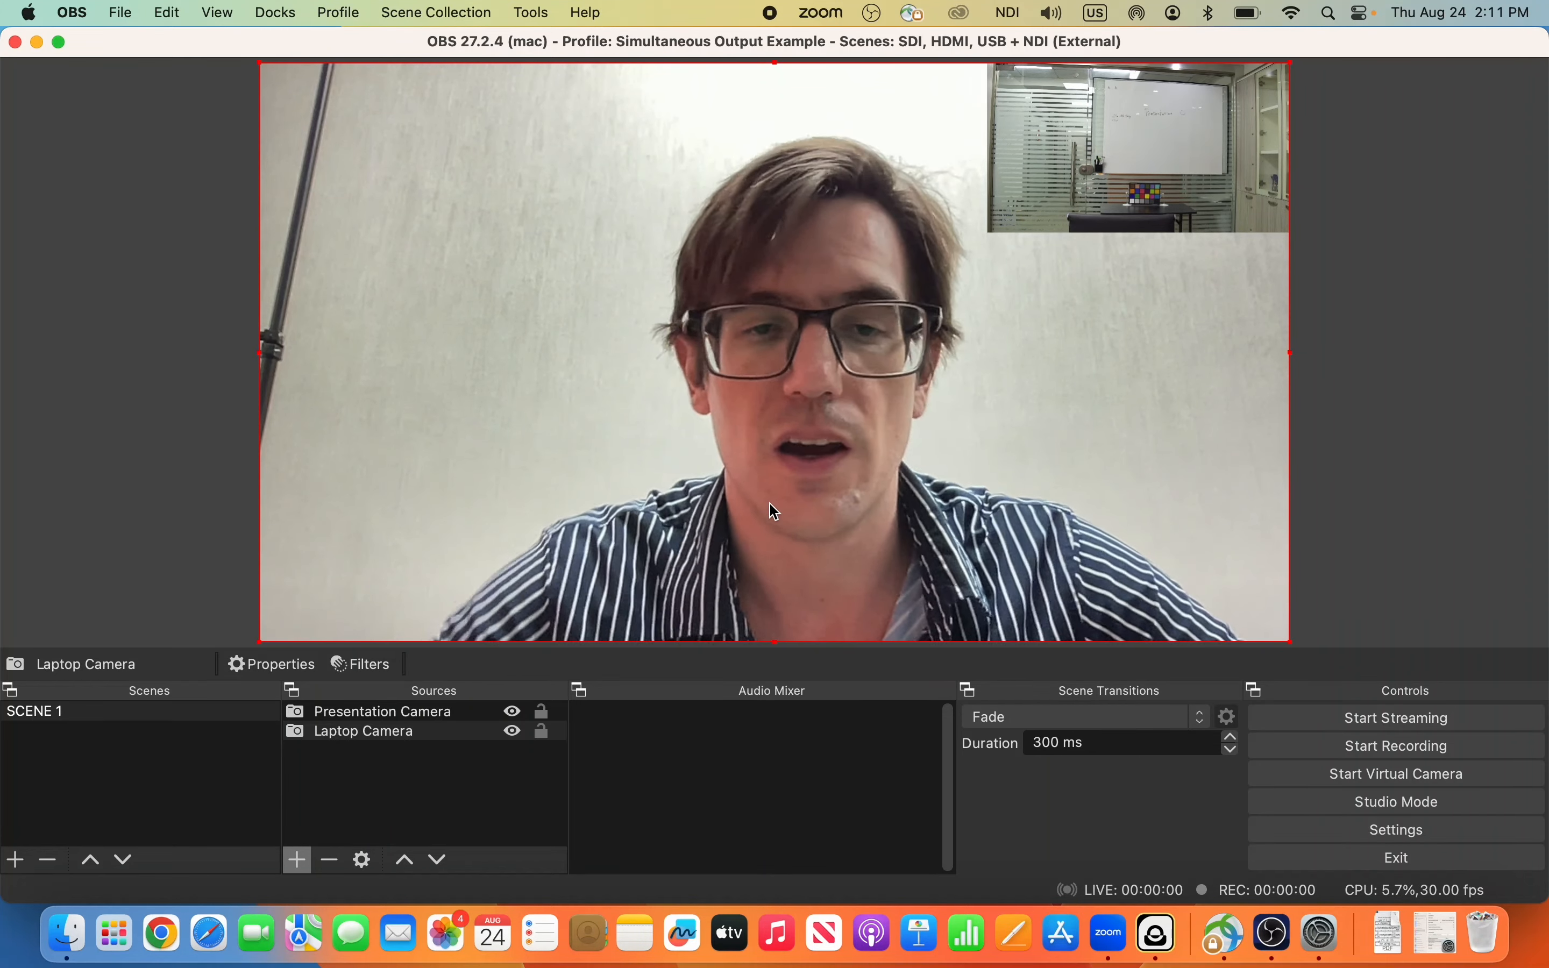
pyautogui.click(502, 791)
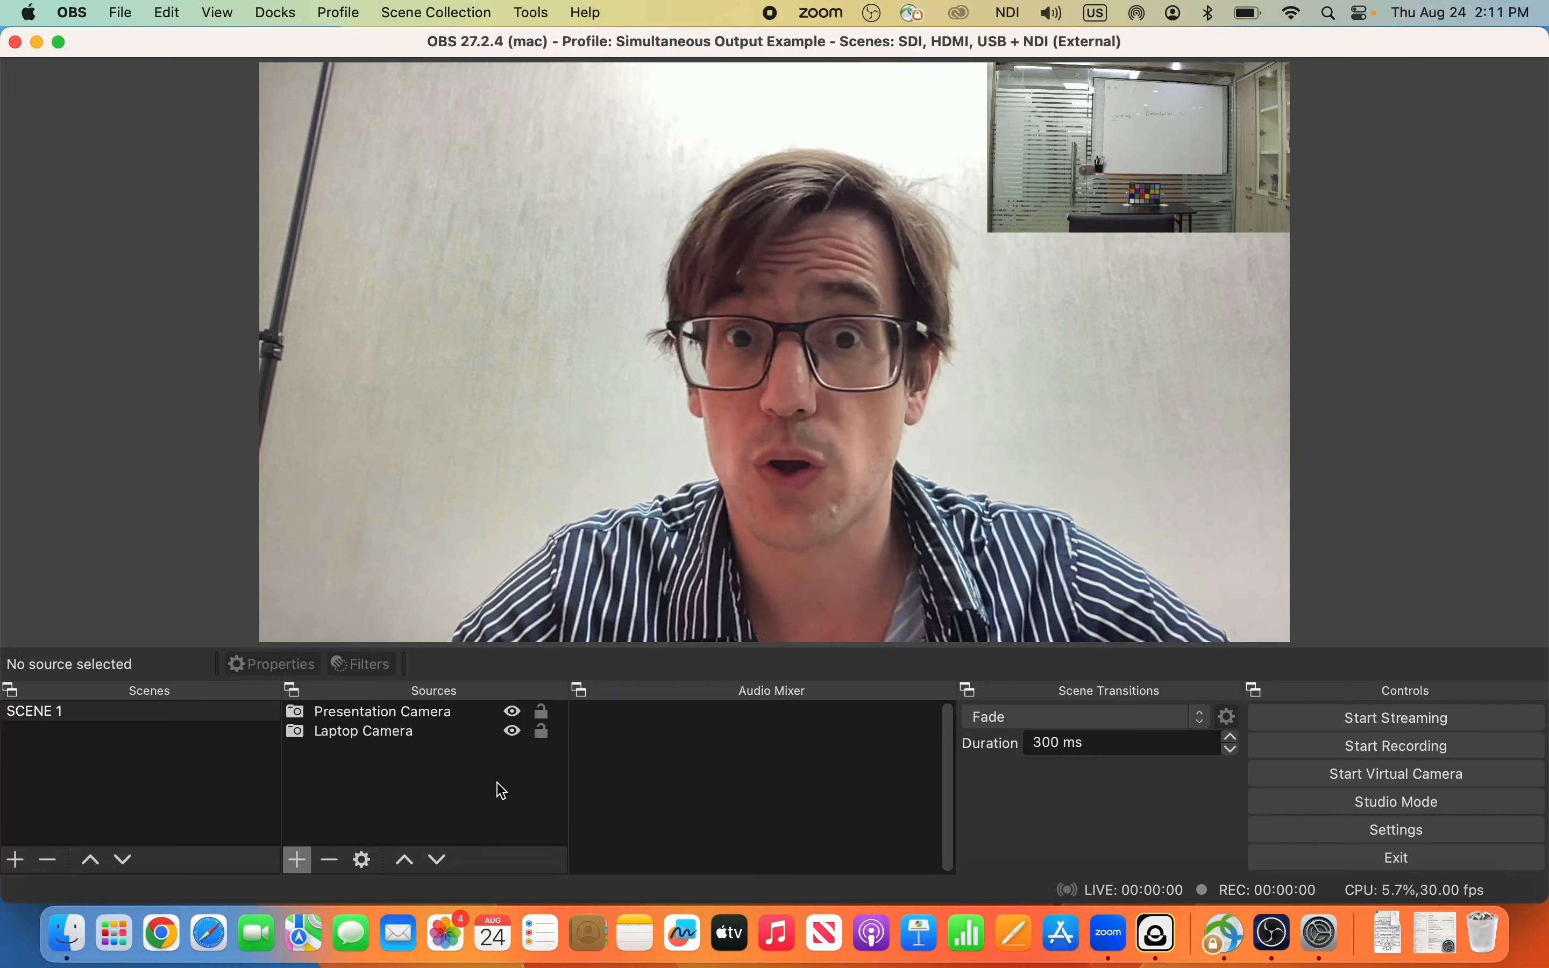
# - Add an audio input capture source named Laptop Mic that uses the MacBook Pro Microphone
pyautogui.click(299, 860)
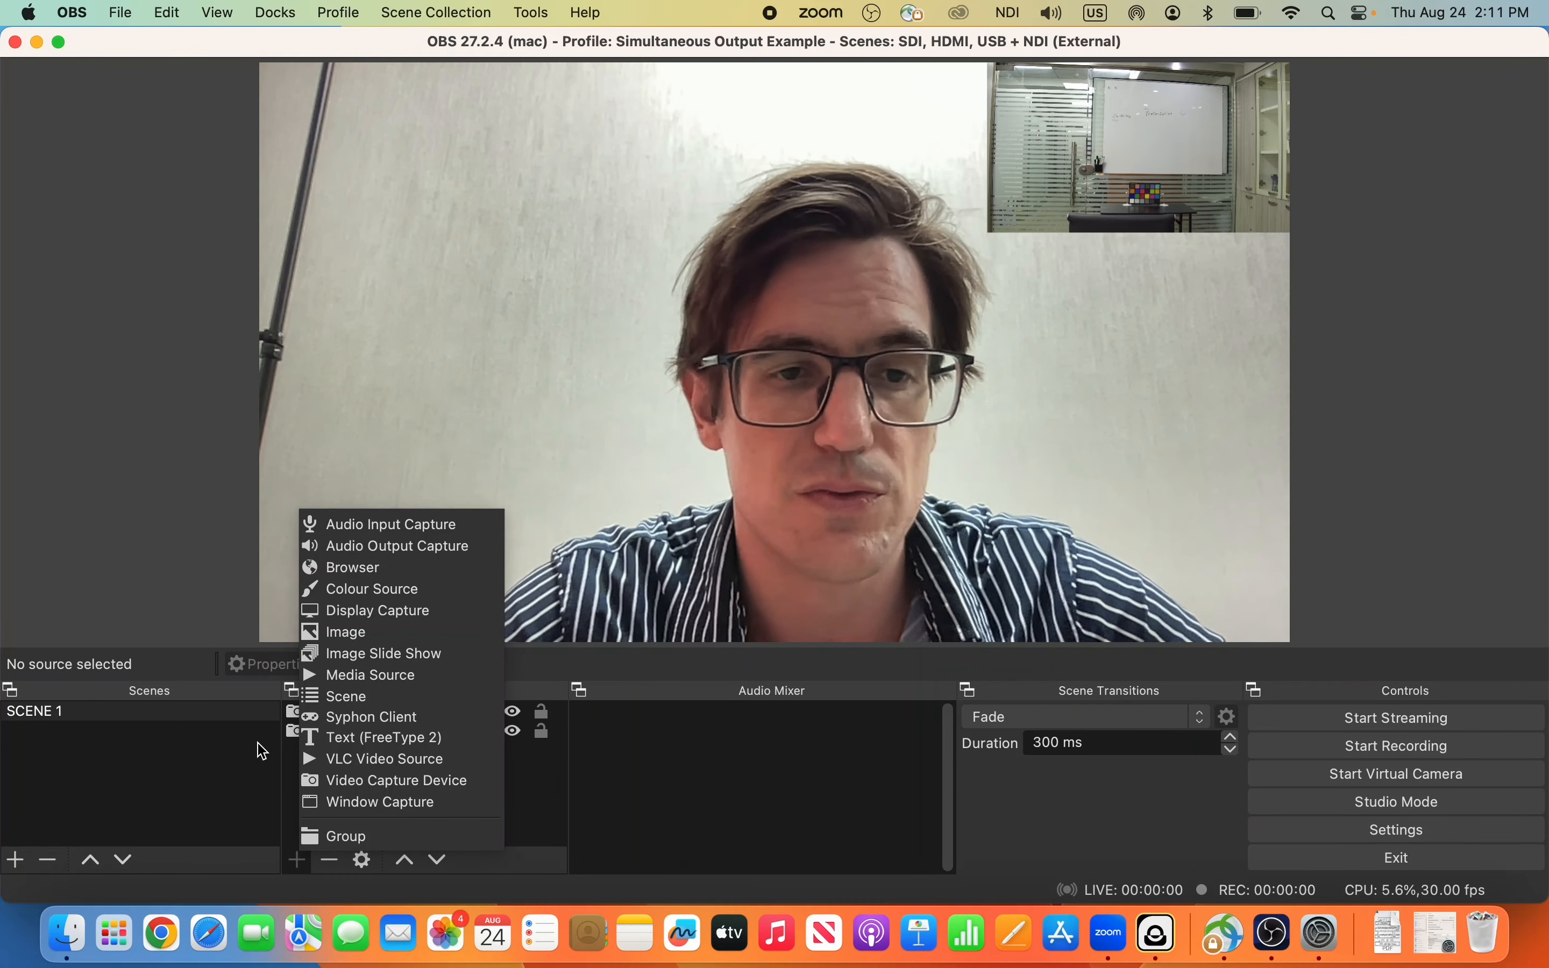
pyautogui.click(384, 525)
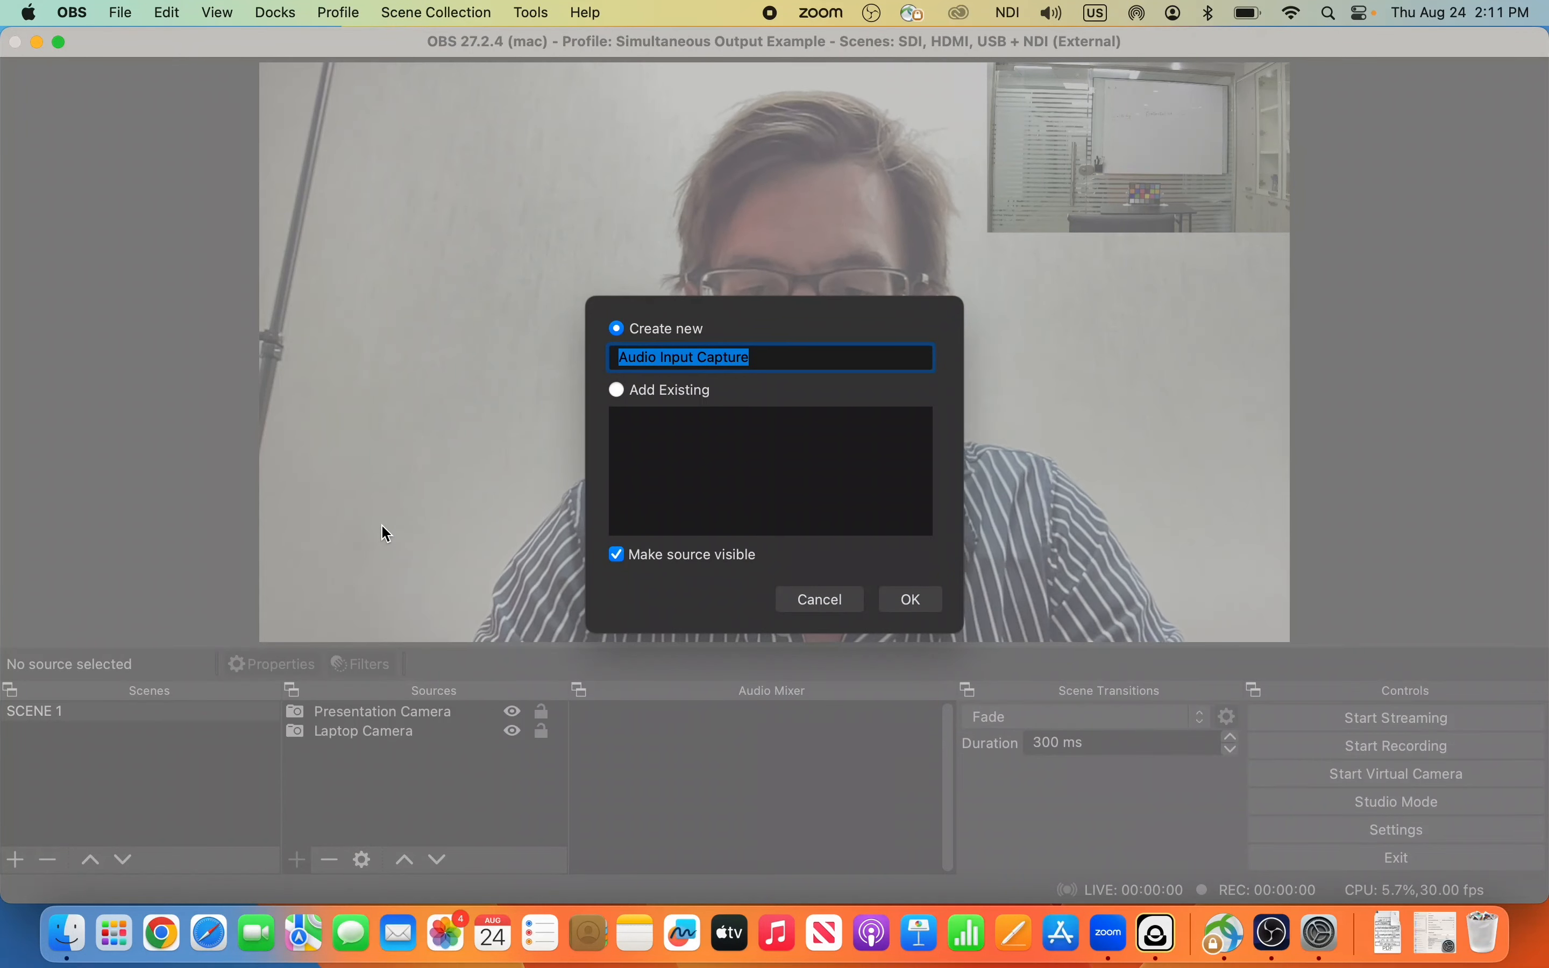
pyautogui.write('Laptop Mic')
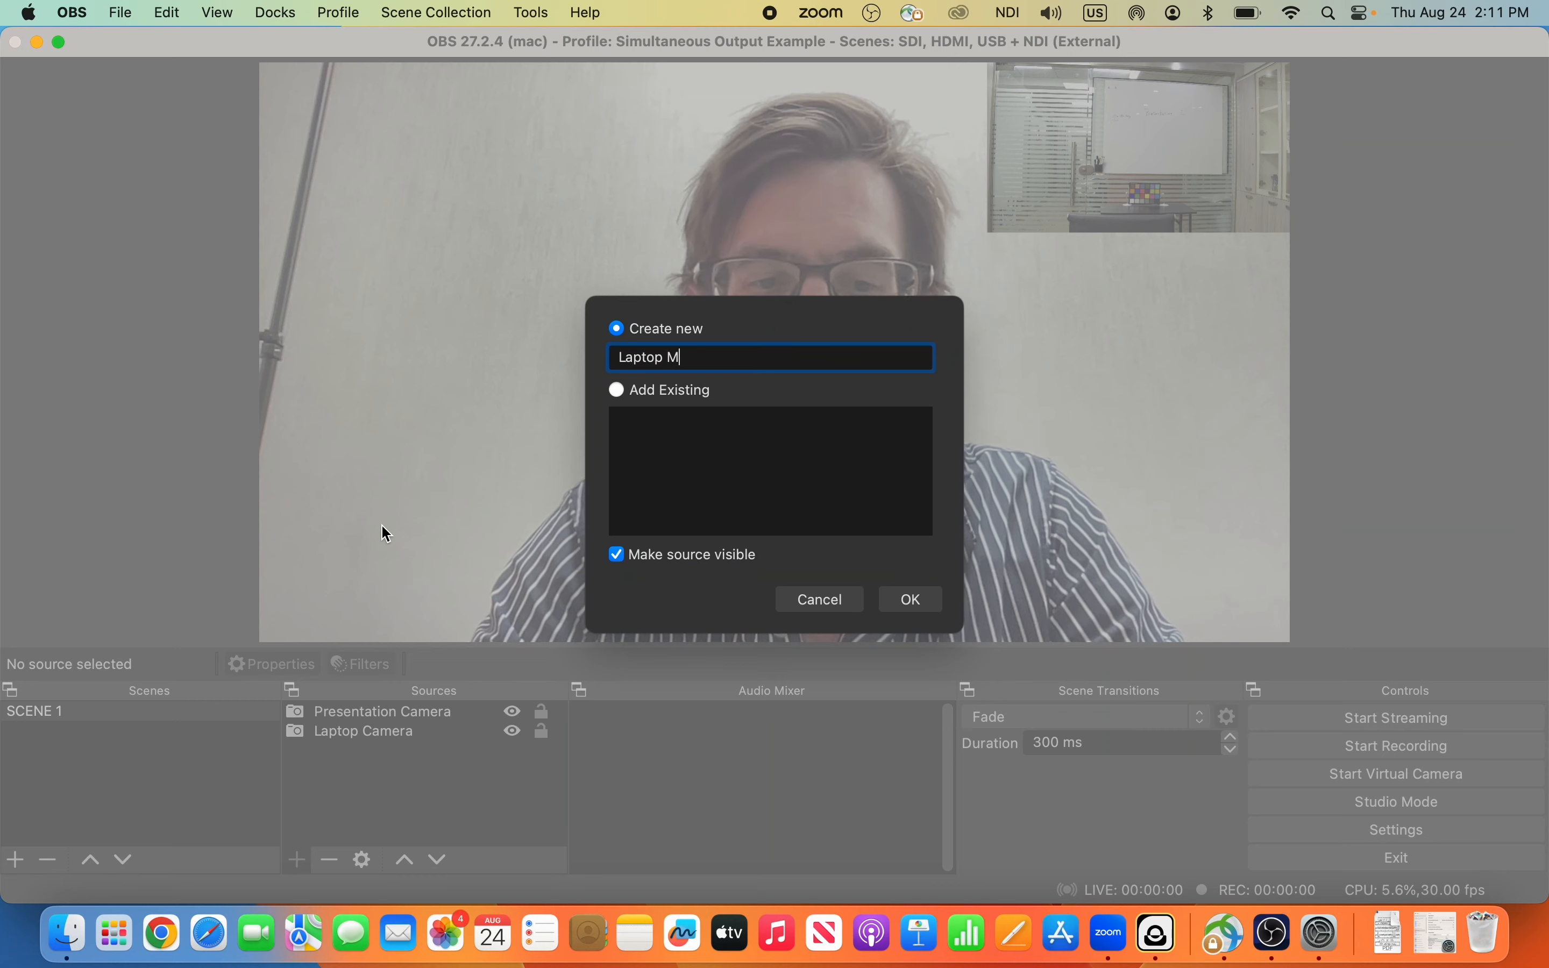
pyautogui.click(914, 600)
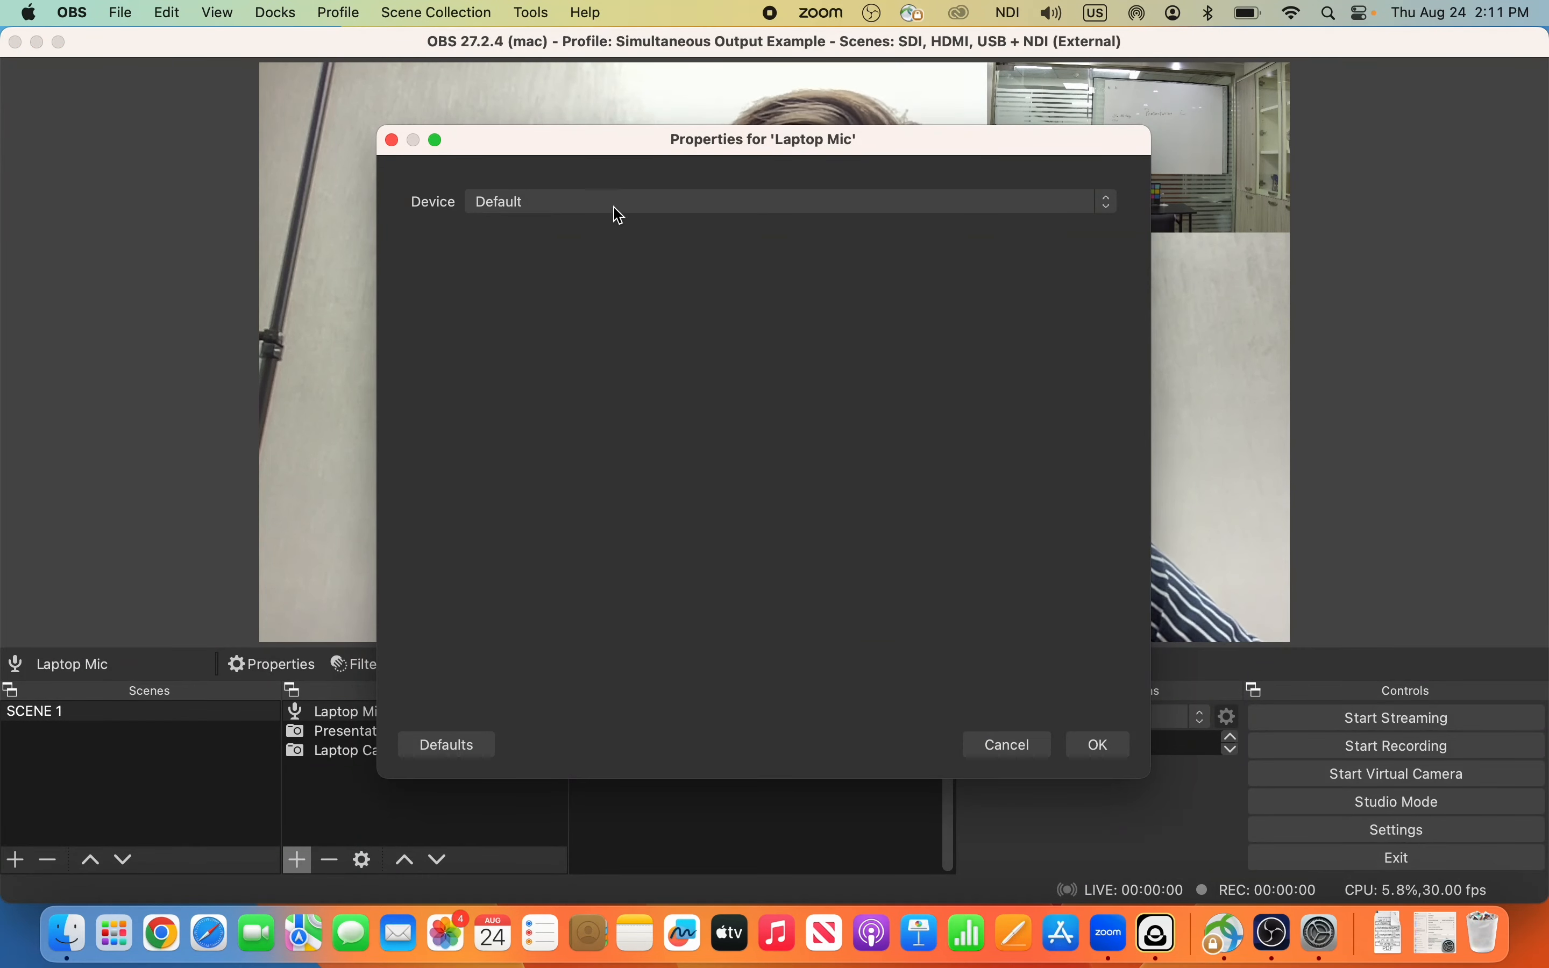
pyautogui.click(619, 211)
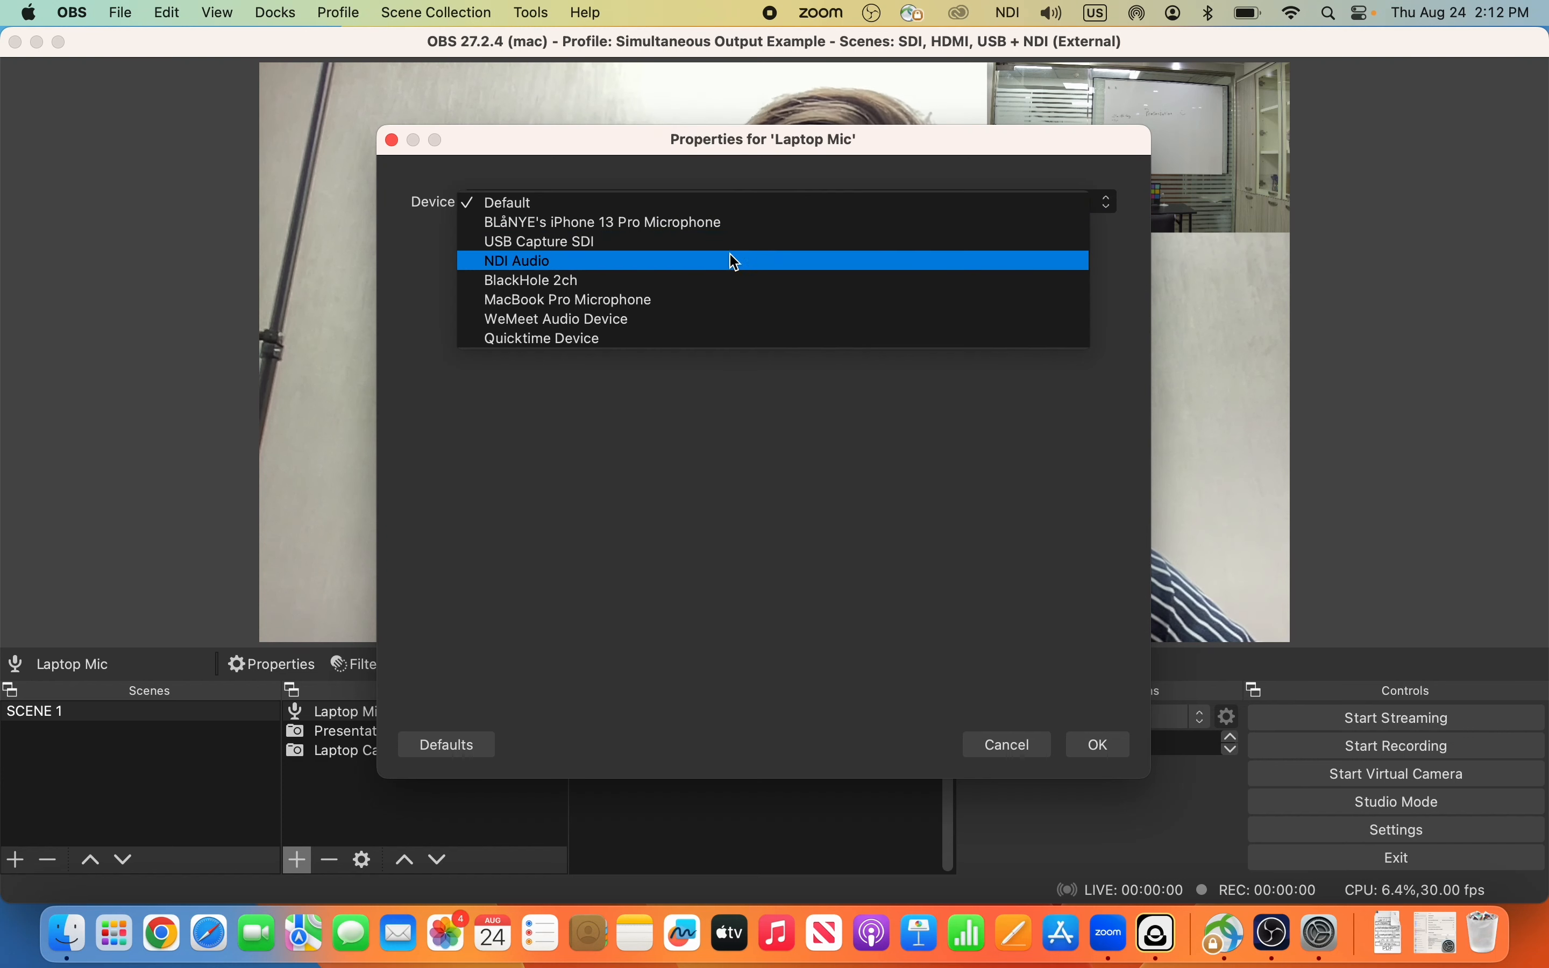
pyautogui.click(698, 308)
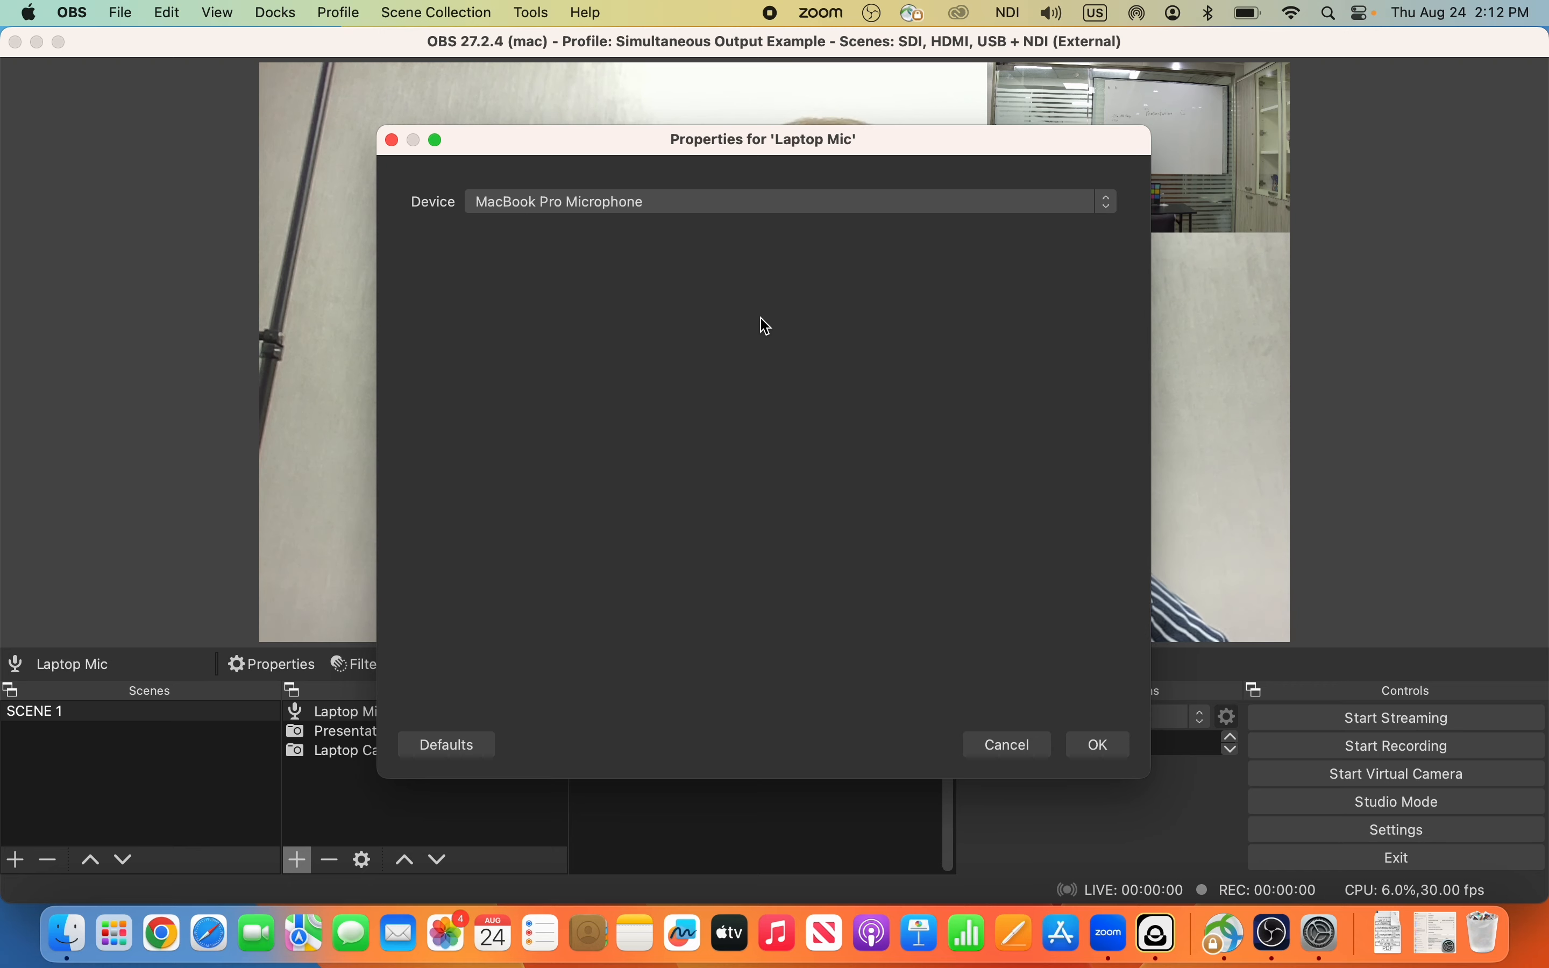
pyautogui.click(1099, 745)
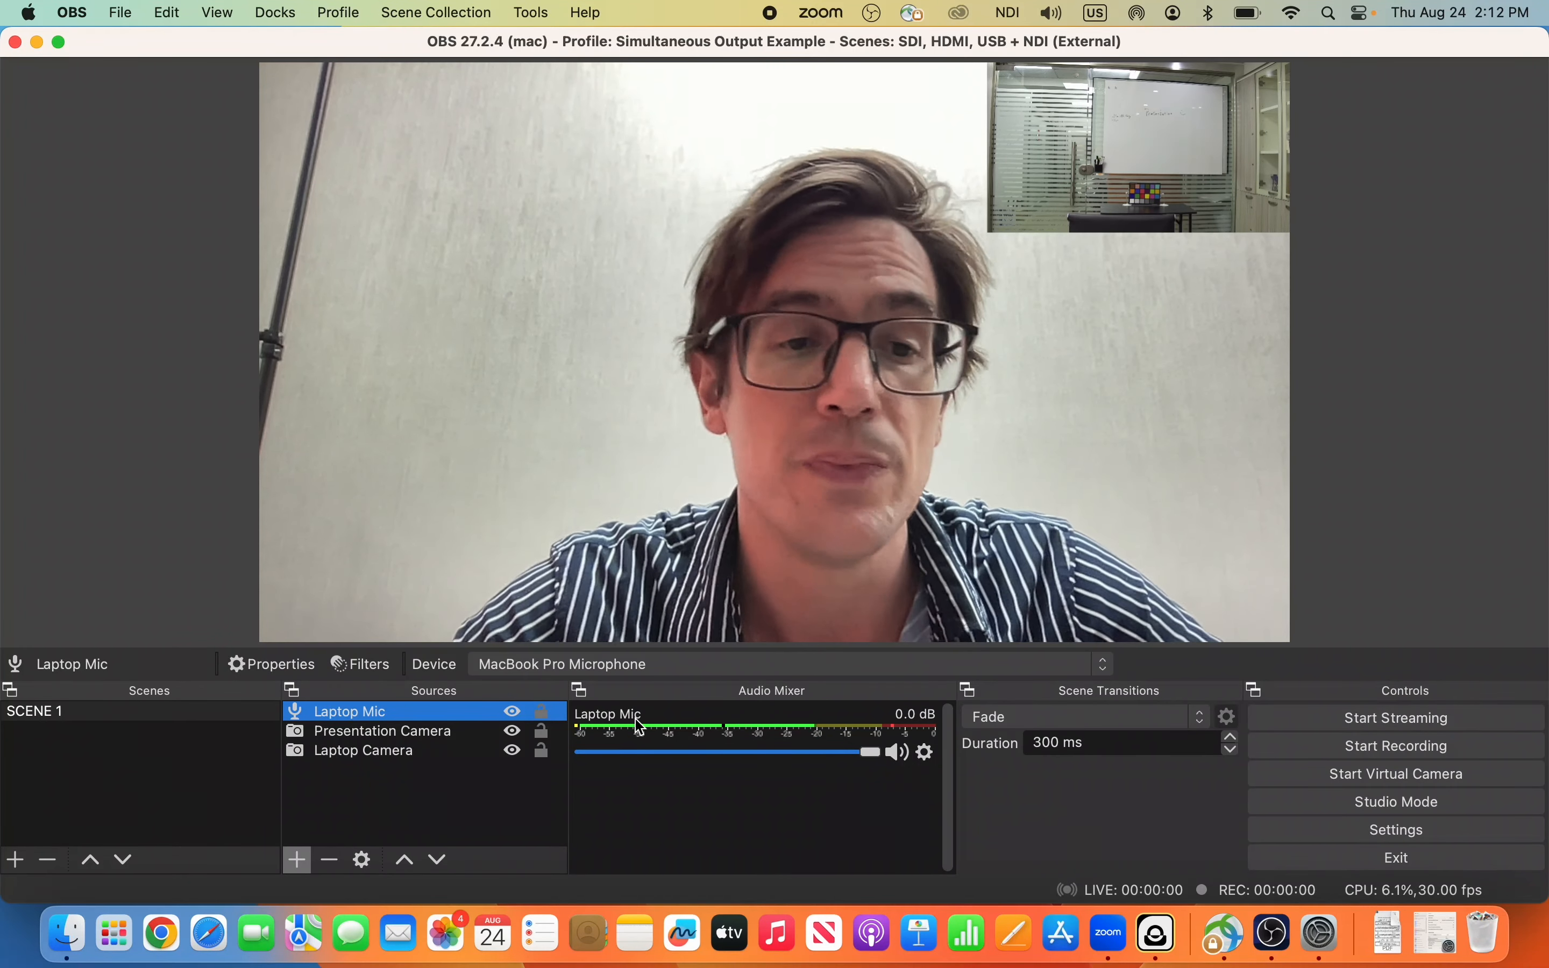
pyautogui.click(367, 818)
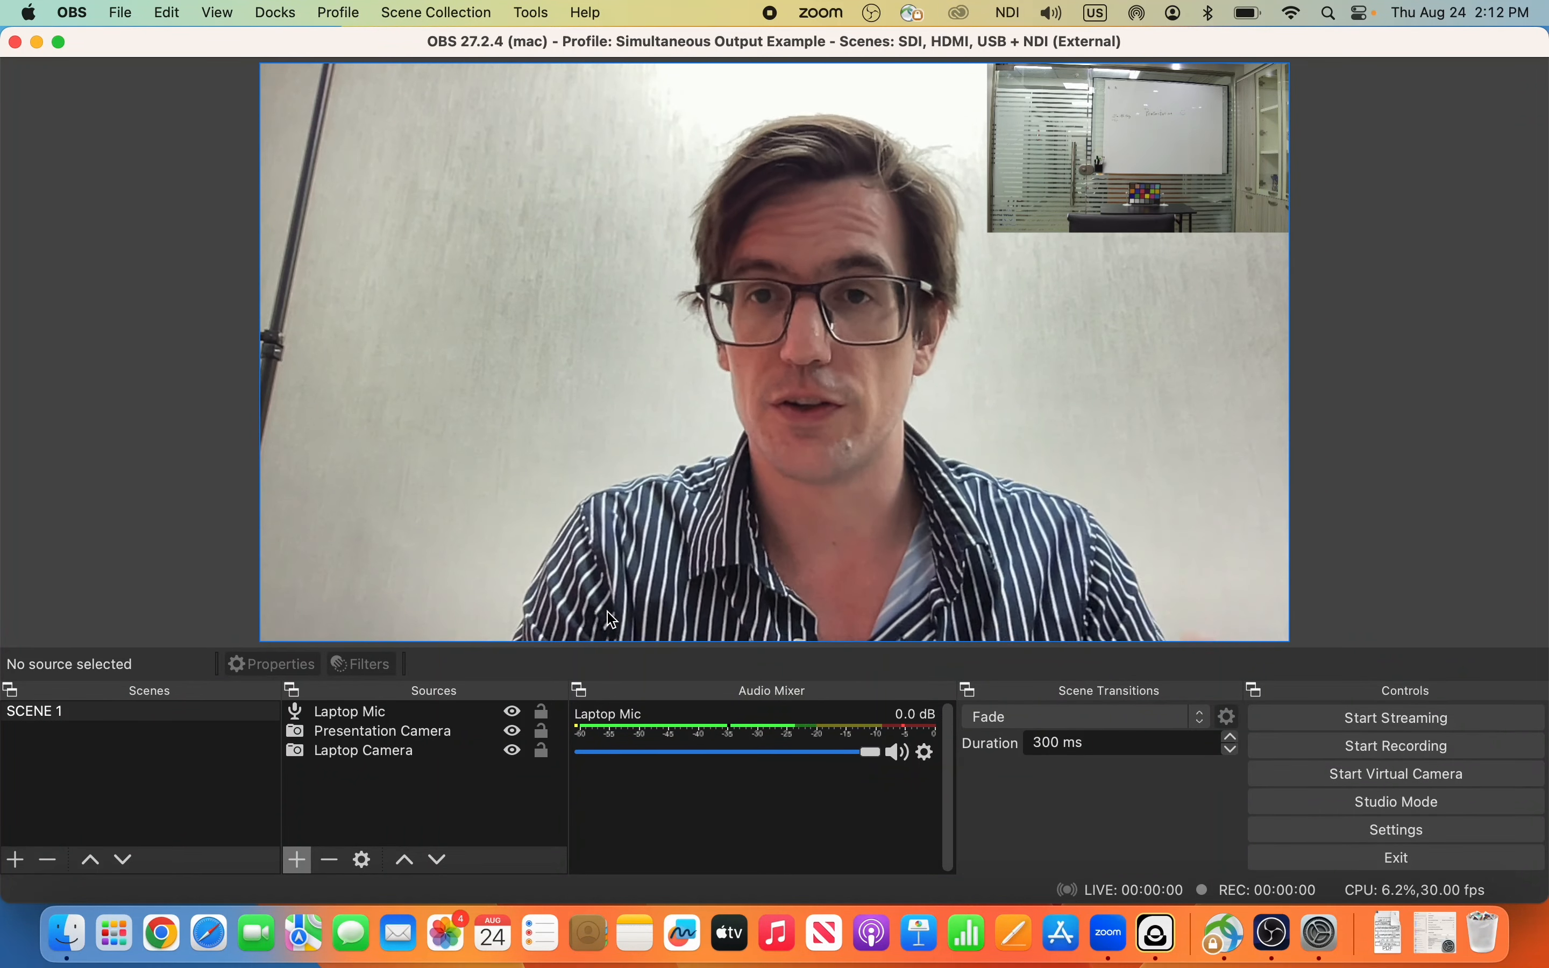
# - Duplicate SCENE 1 under the name SCENE 2 and switch back and forth between the two scenes
pyautogui.click(115, 813)
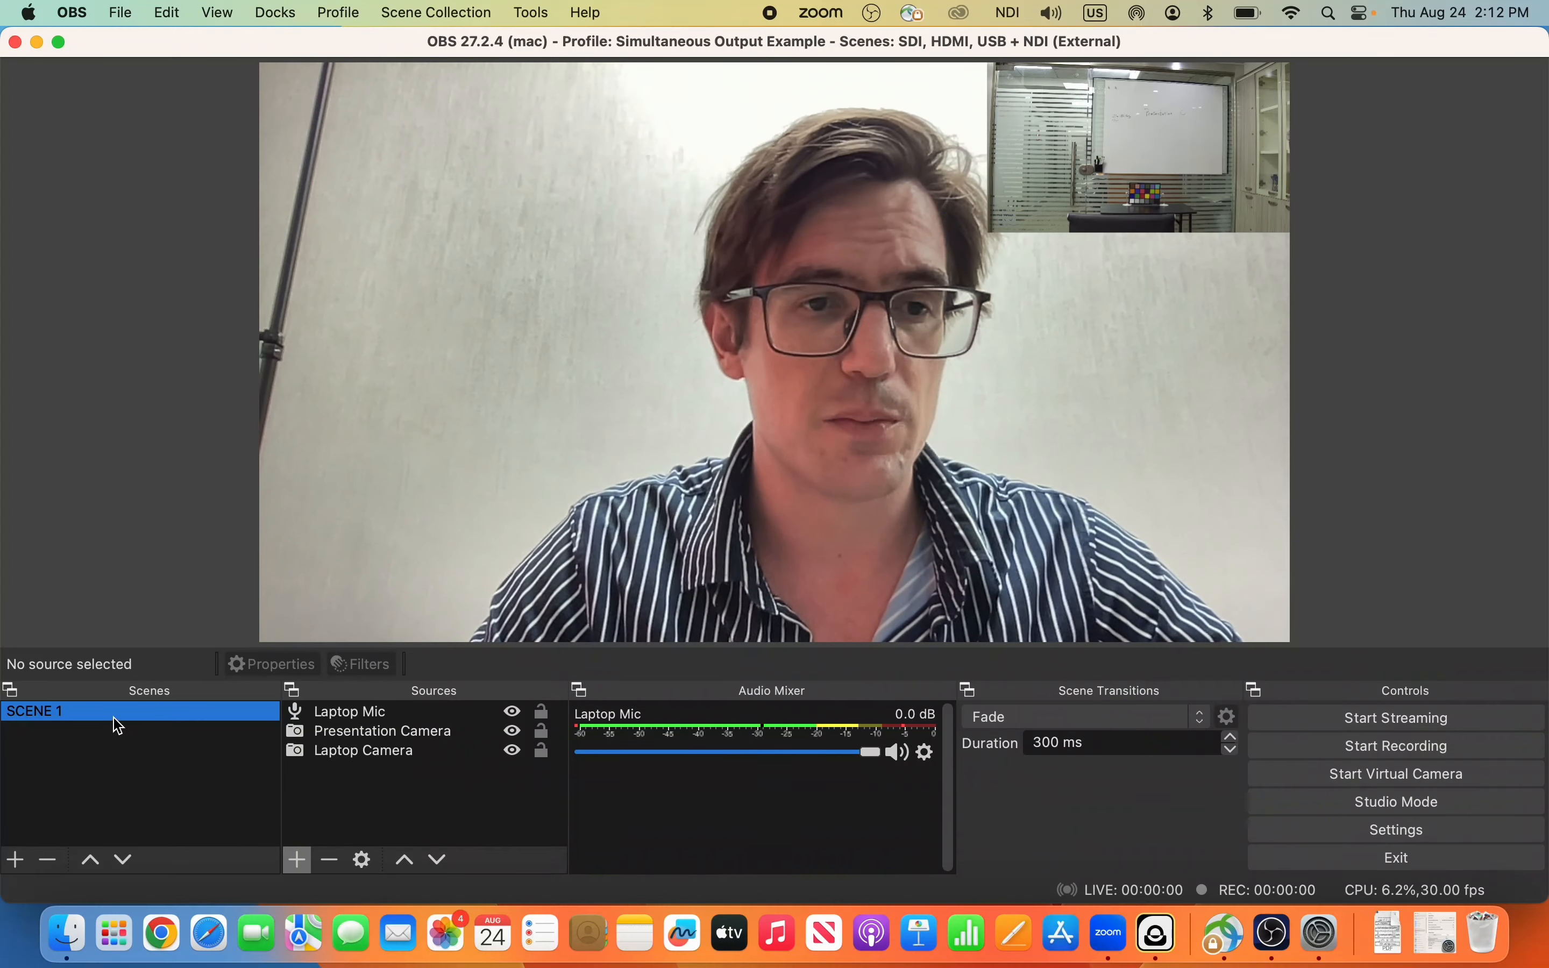
pyautogui.rightClick(116, 720)
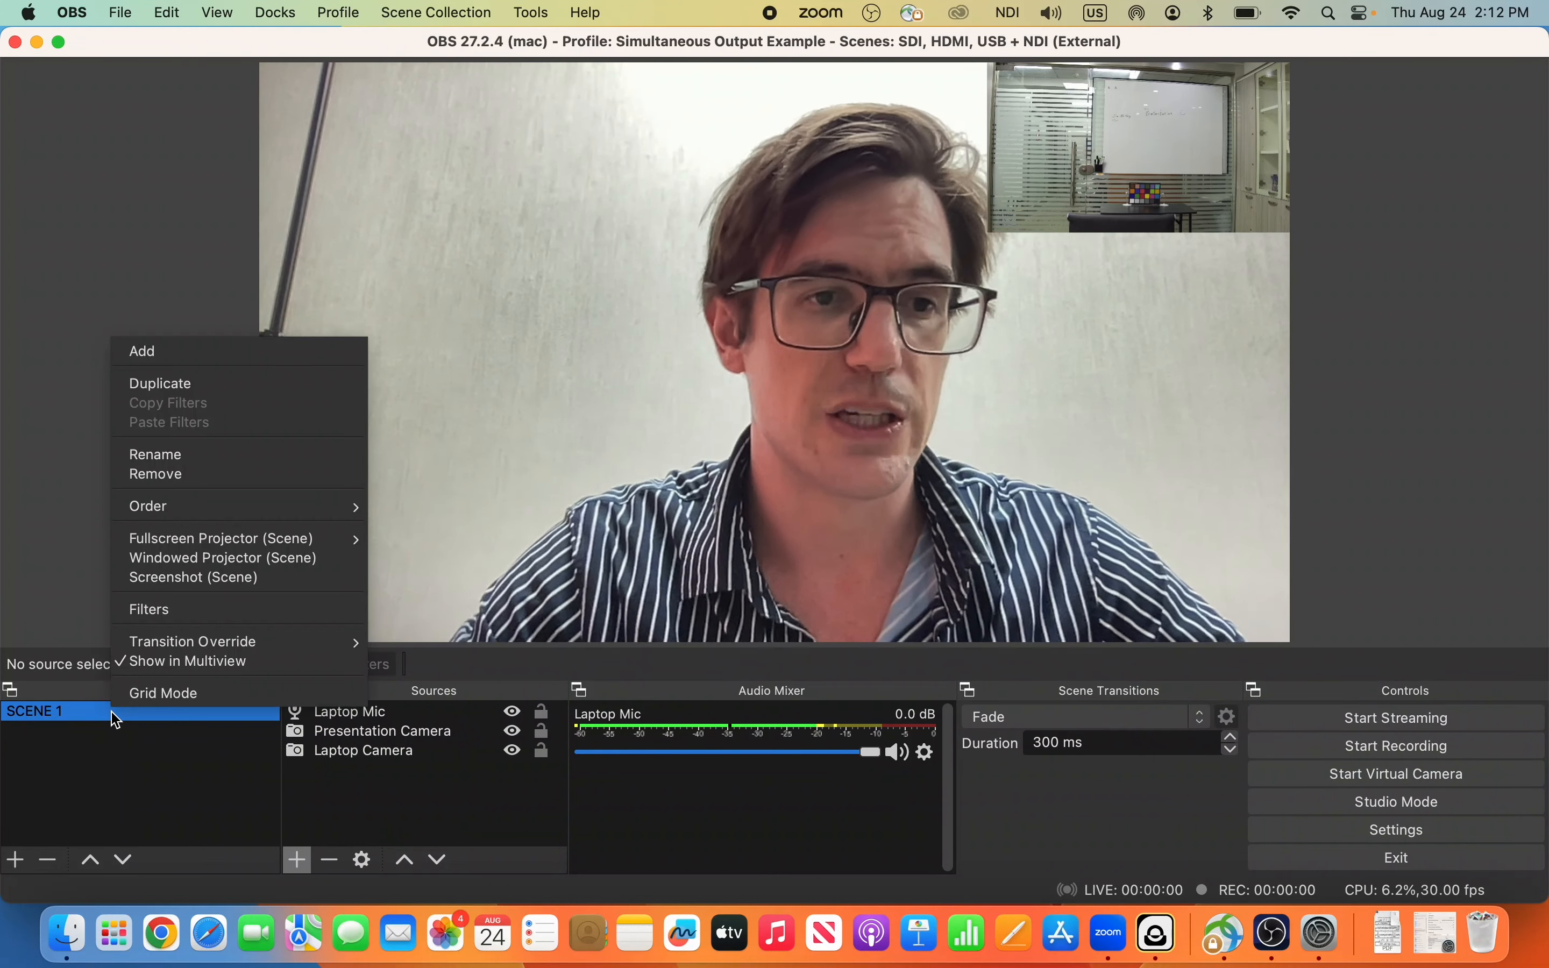
pyautogui.click(188, 389)
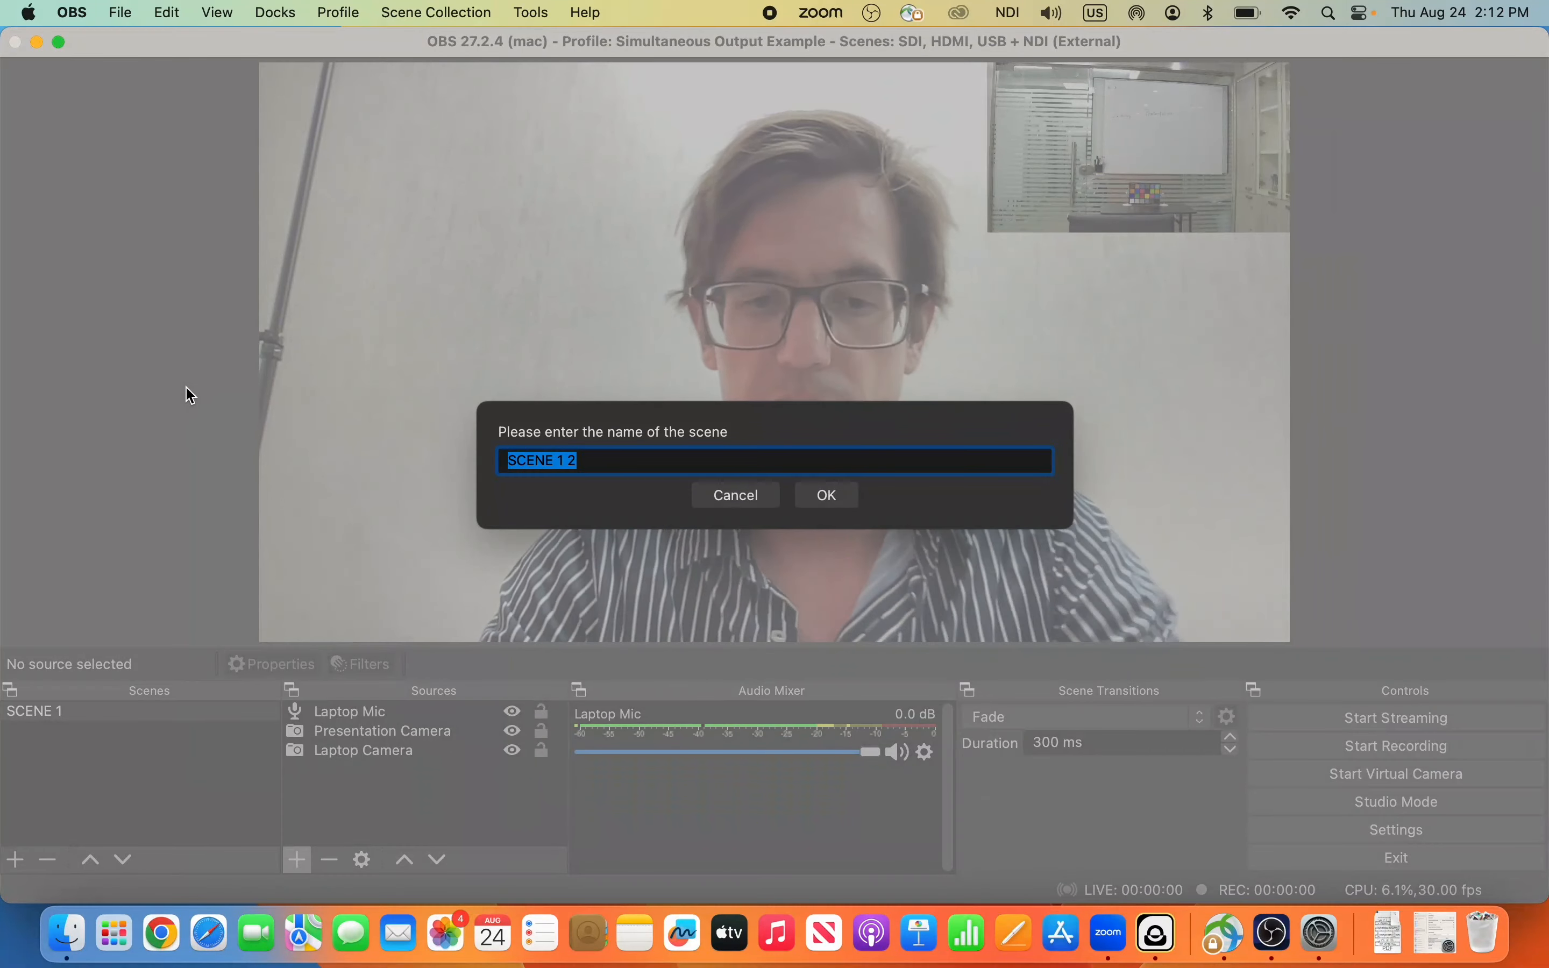
pyautogui.write('SCENE 2')
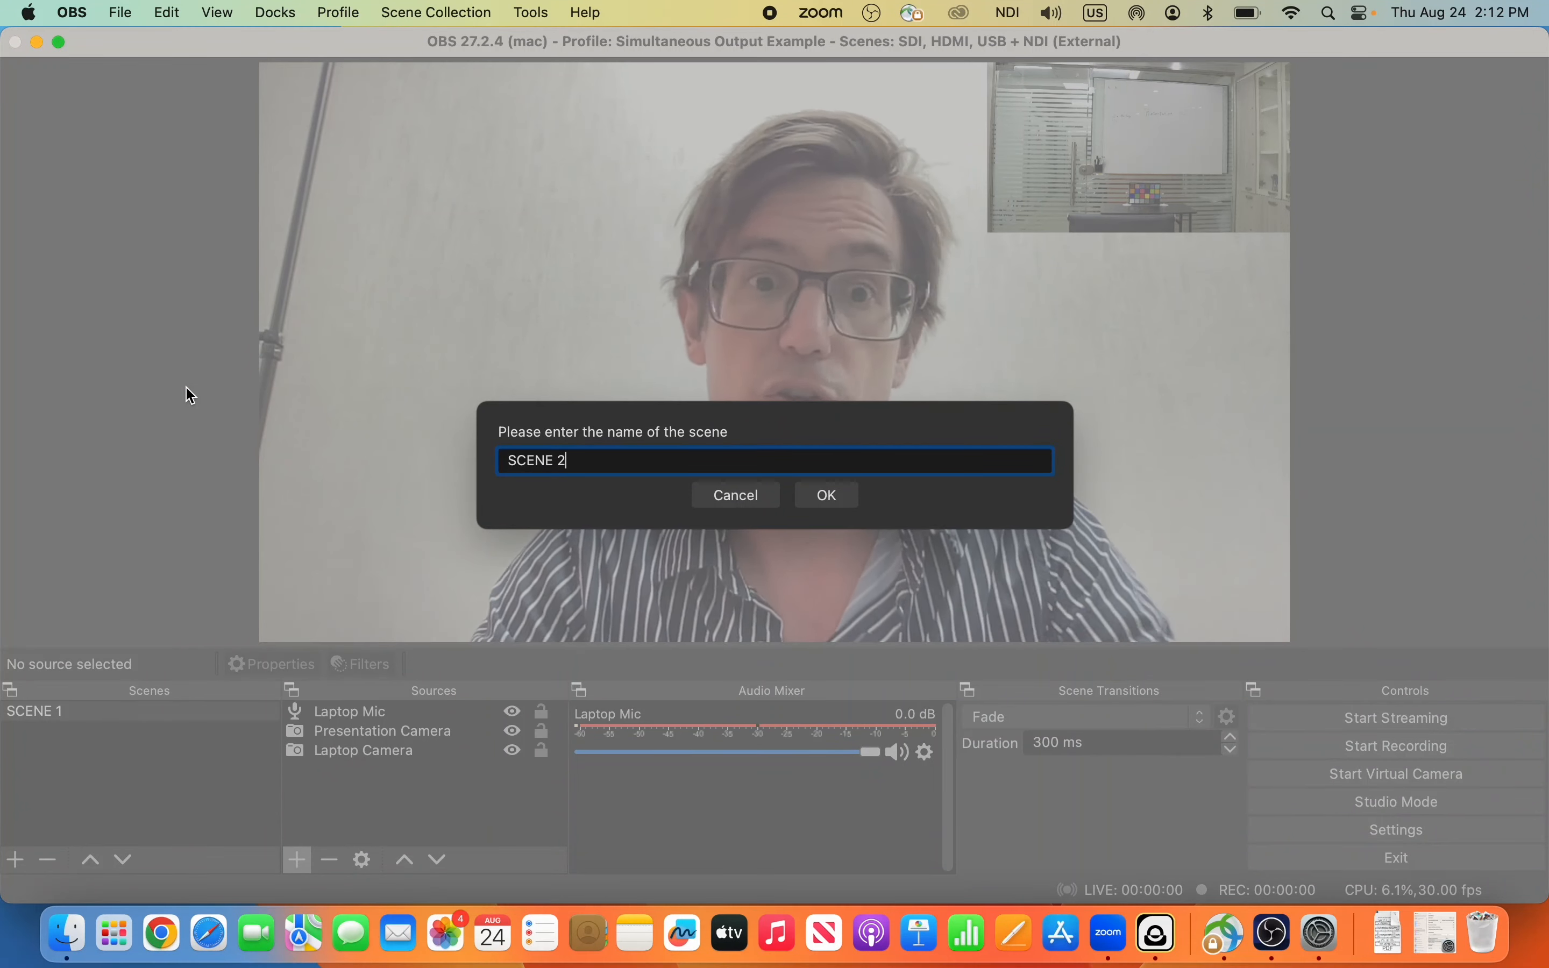
pyautogui.click(829, 503)
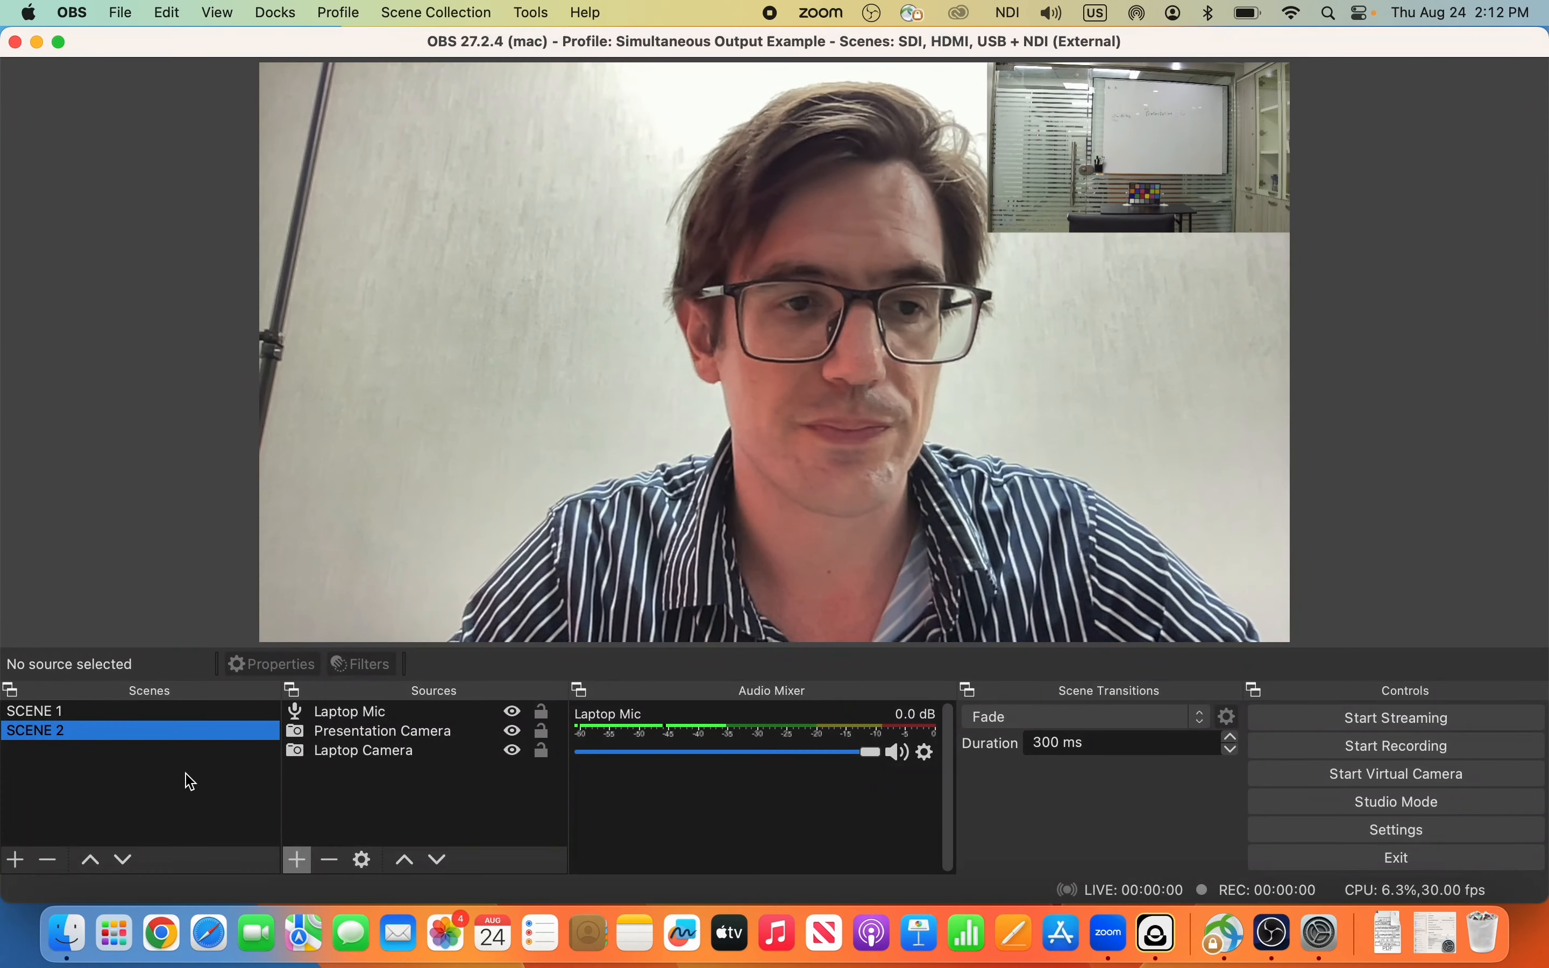
pyautogui.press('Up')
pyautogui.press('Down')
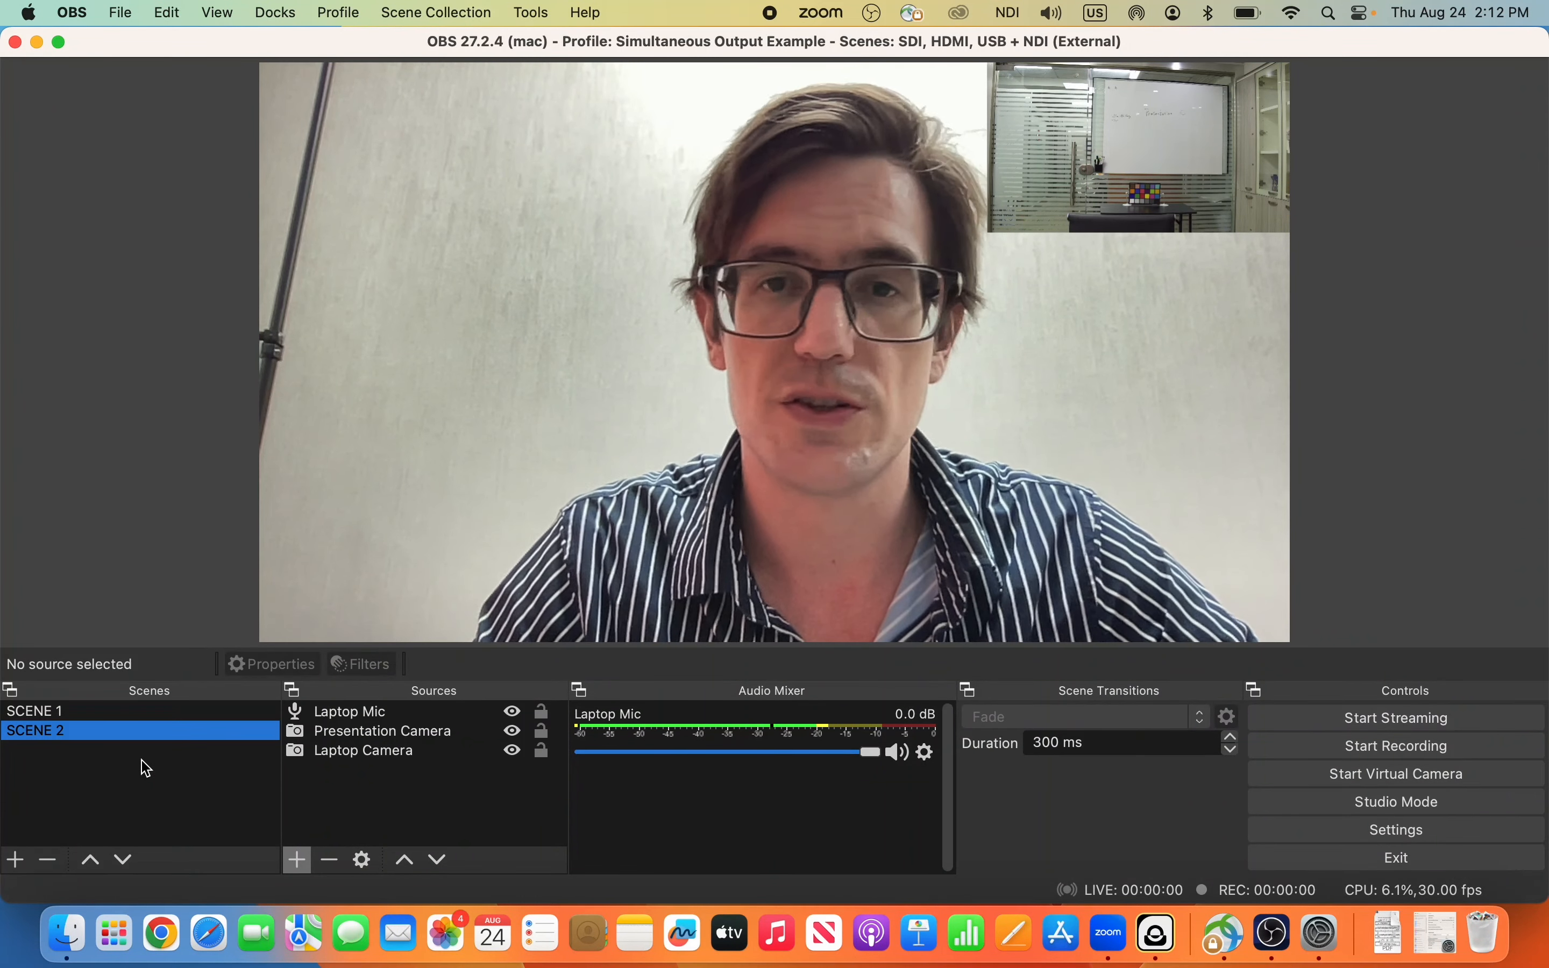
pyautogui.press('Up')
pyautogui.press('Down')
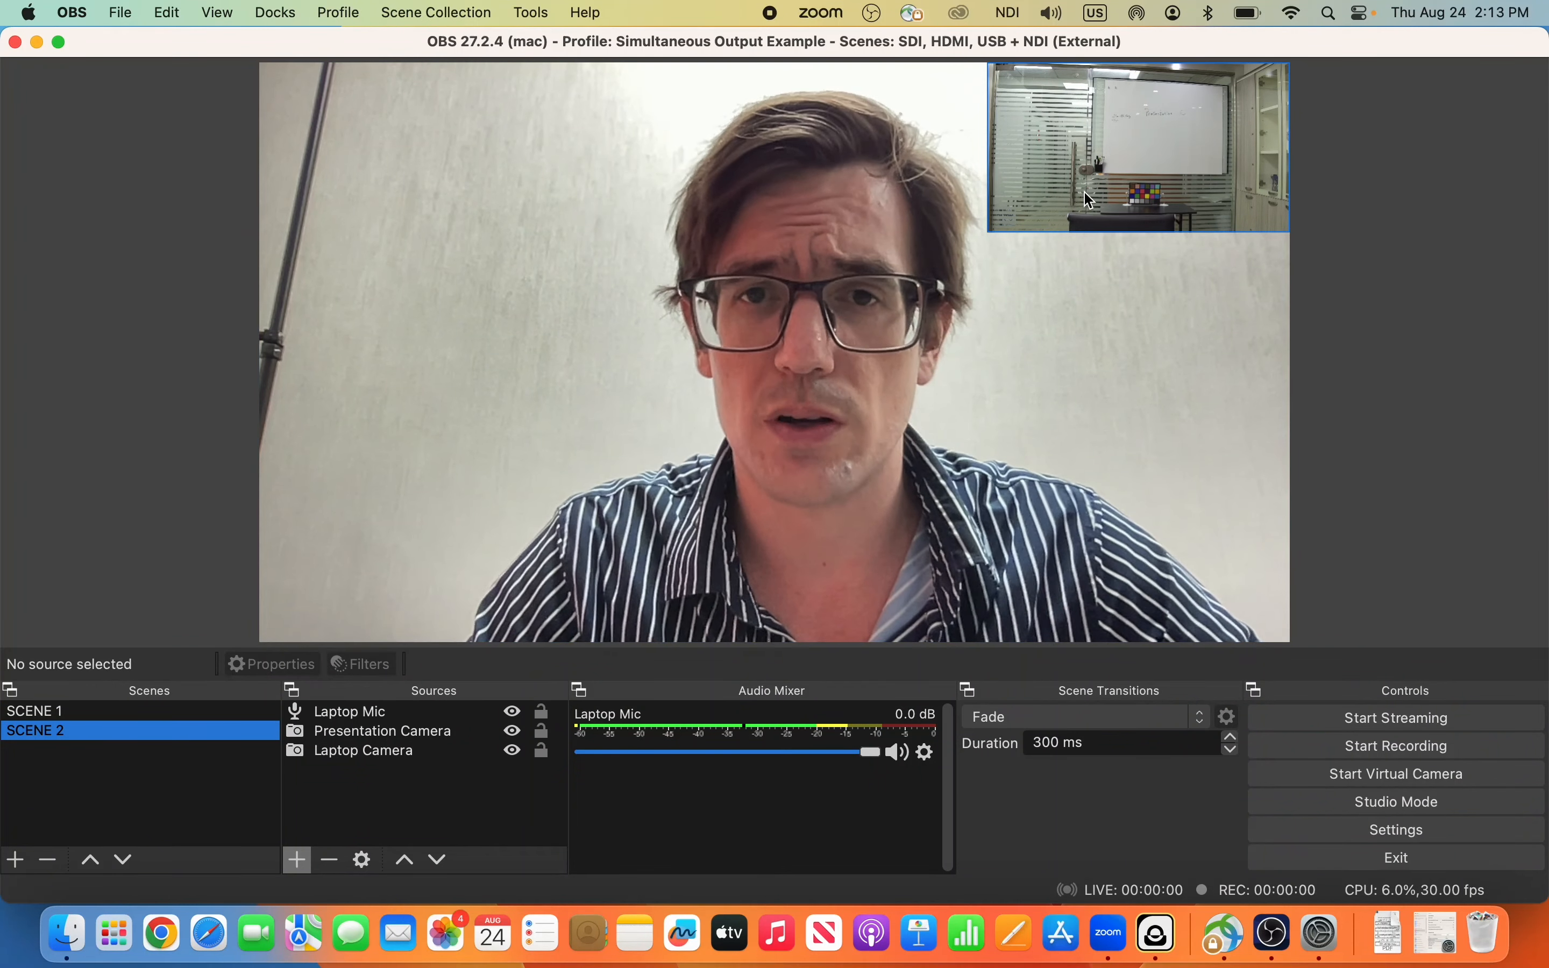
# - In SCENE 2, move the Presentation Camera inset to the lower-left of the canvas and shrink Laptop Camera into the upper-right corner
pyautogui.moveTo(1079, 202); pyautogui.dragTo(375, 615)
pyautogui.click(331, 500)
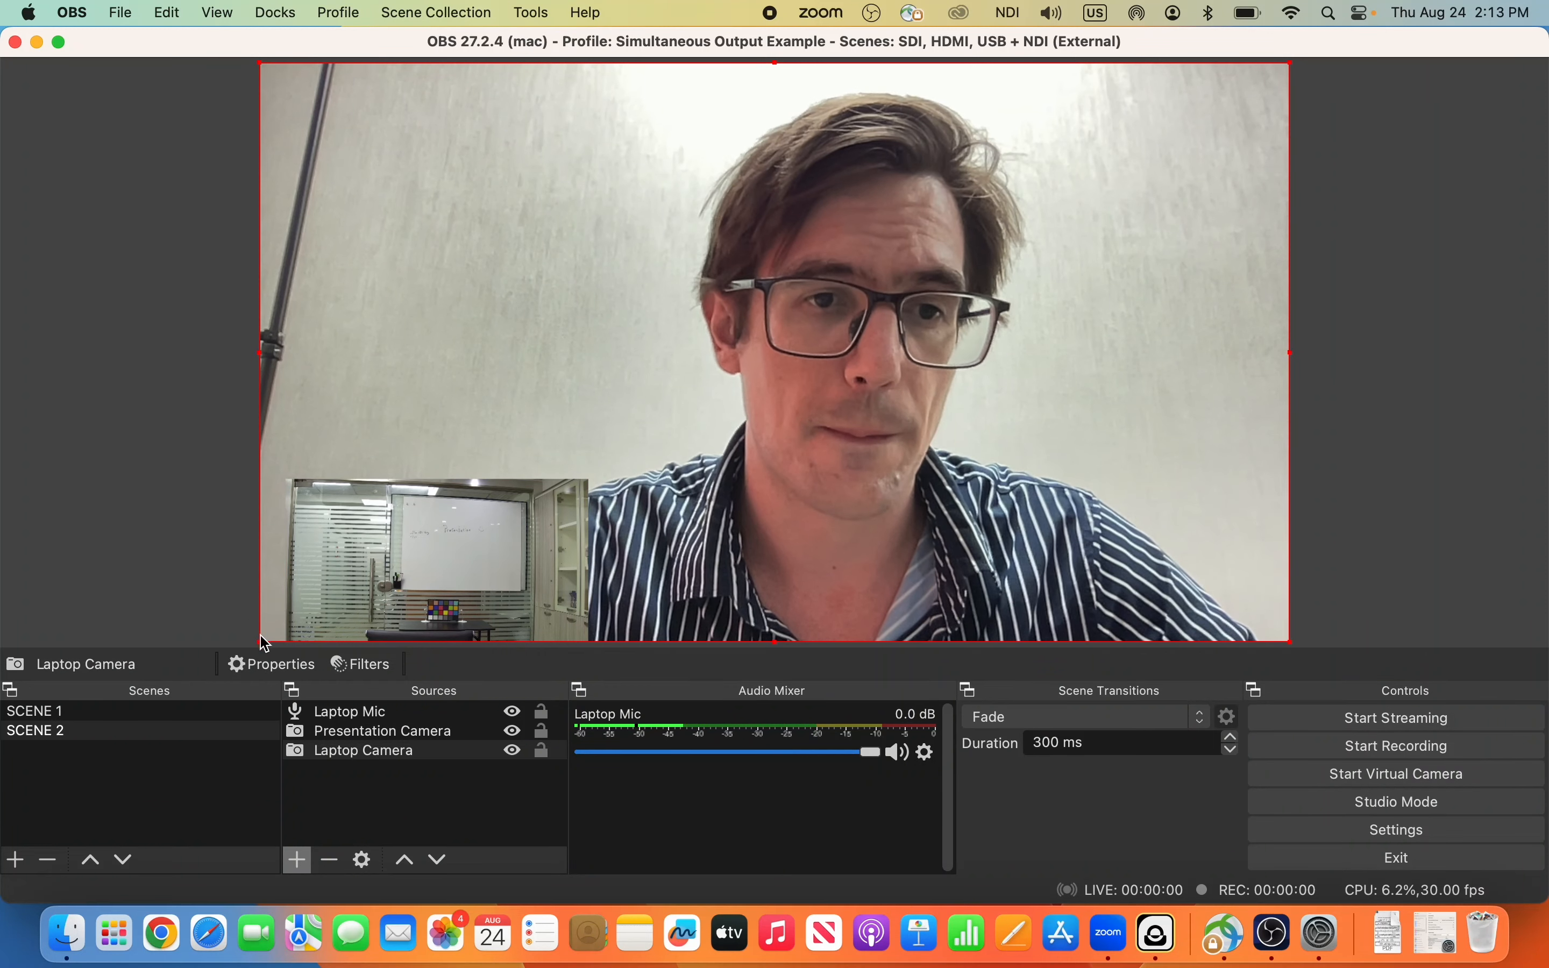
pyautogui.moveTo(260, 639); pyautogui.dragTo(997, 131)
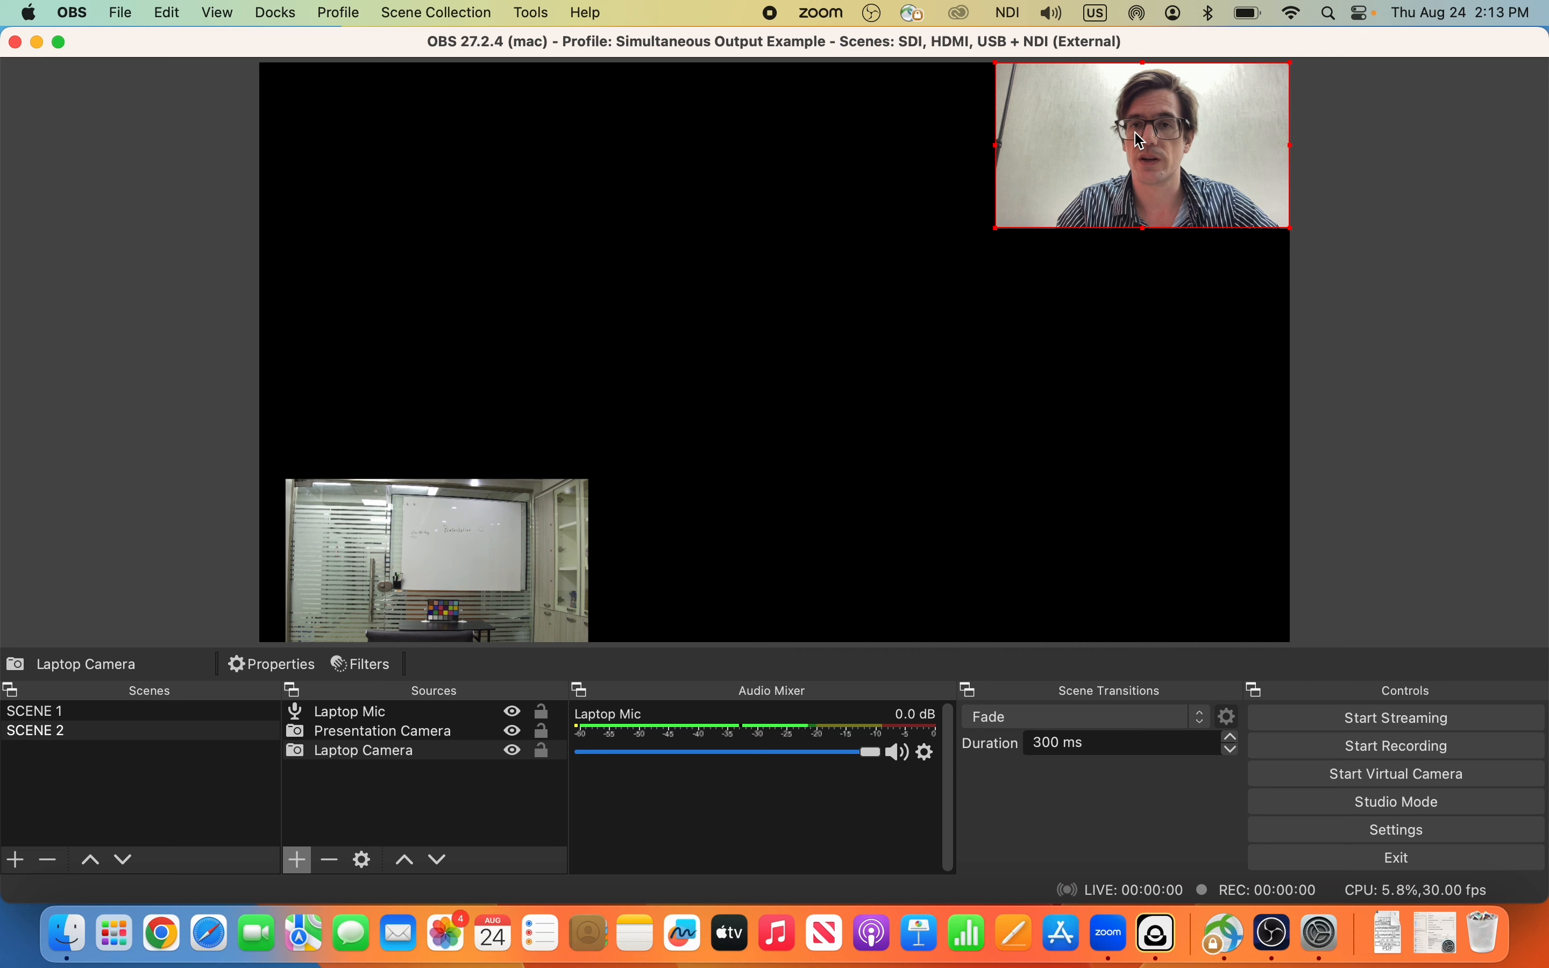
# - Snap the Presentation Camera picture to the canvas's lower-left corner and enlarge it to fill the whole canvas
pyautogui.click(726, 349)
pyautogui.click(505, 529)
pyautogui.moveTo(484, 532); pyautogui.dragTo(466, 535)
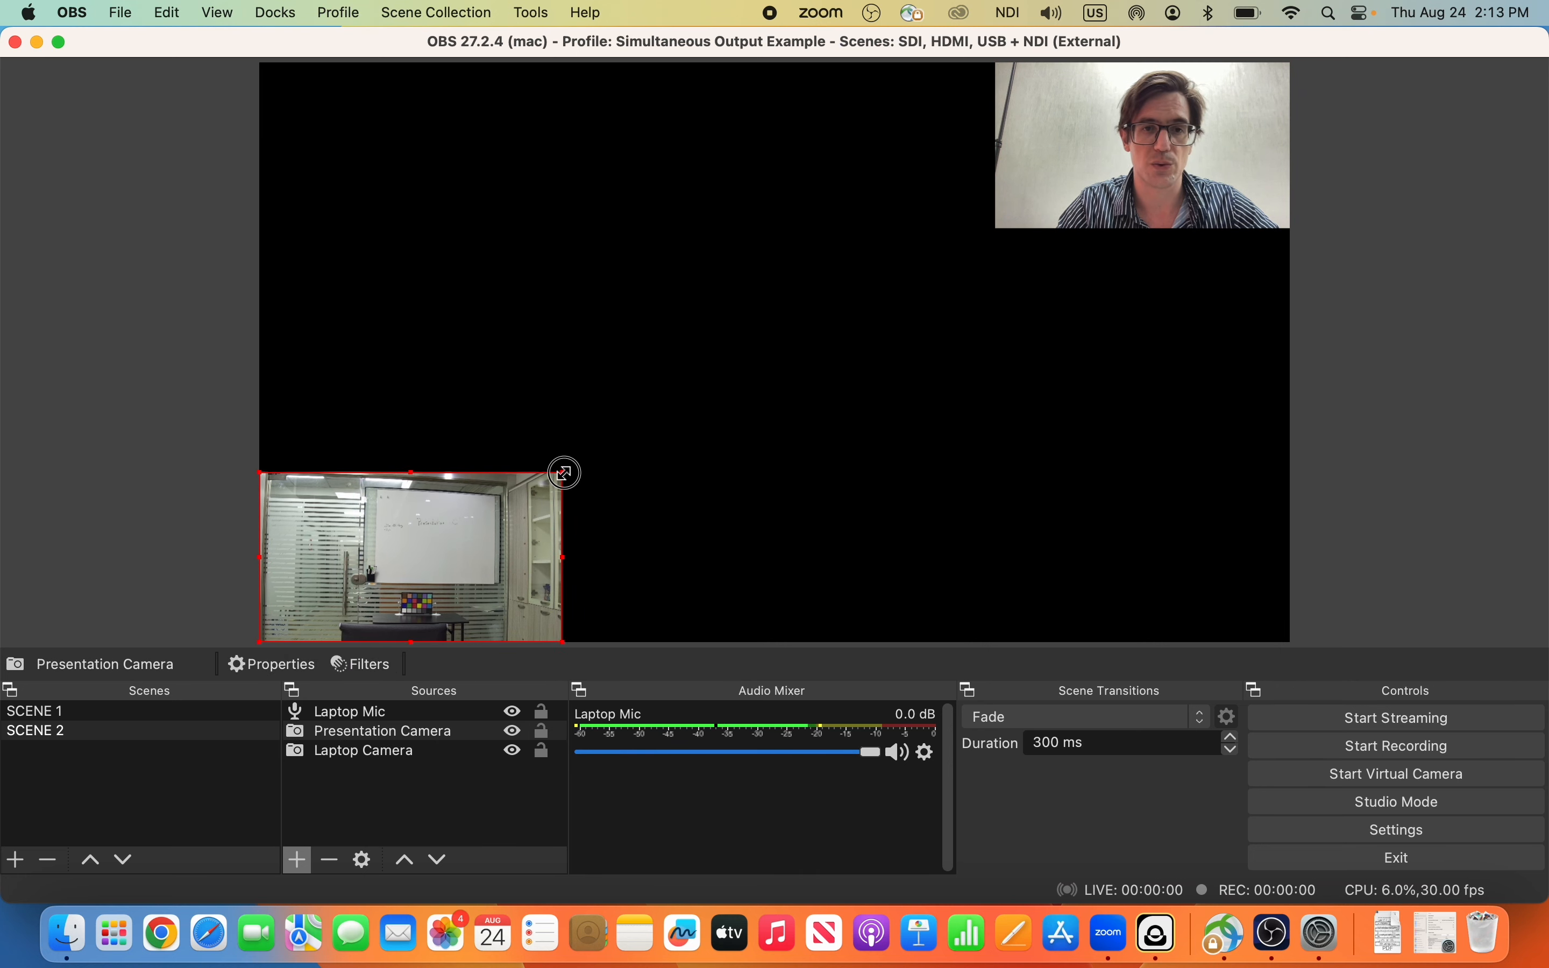
pyautogui.moveTo(564, 474); pyautogui.dragTo(1173, 62)
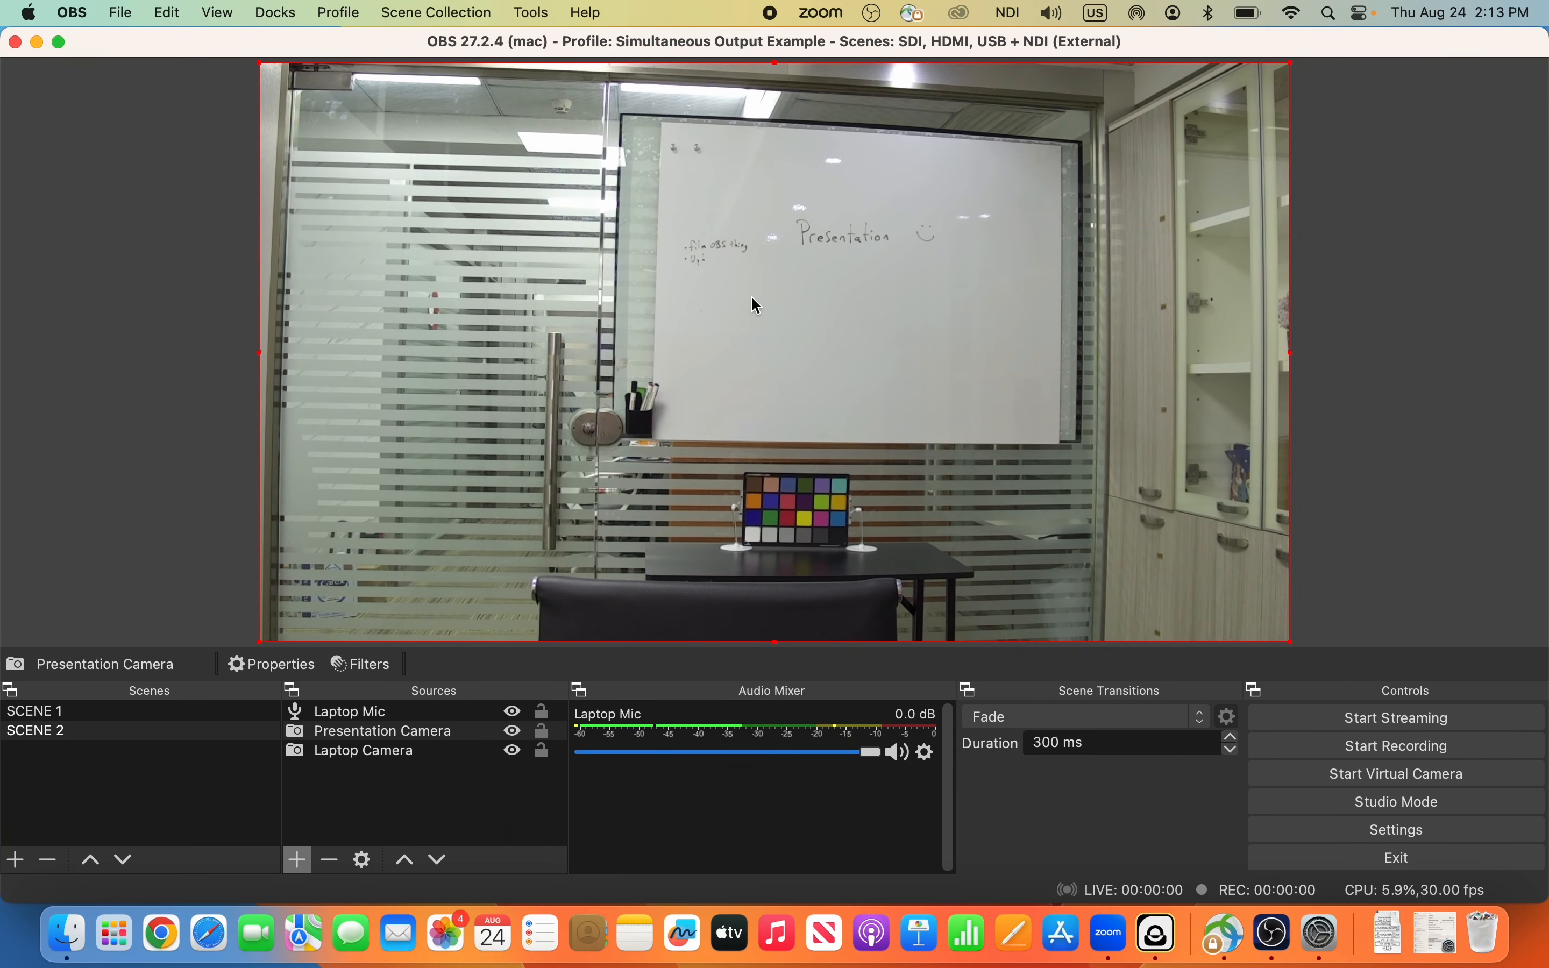
# - Send the Presentation Camera source to the bottom of SCENE 2's source order, behind the Laptop Camera inset
pyautogui.rightClick(582, 340)
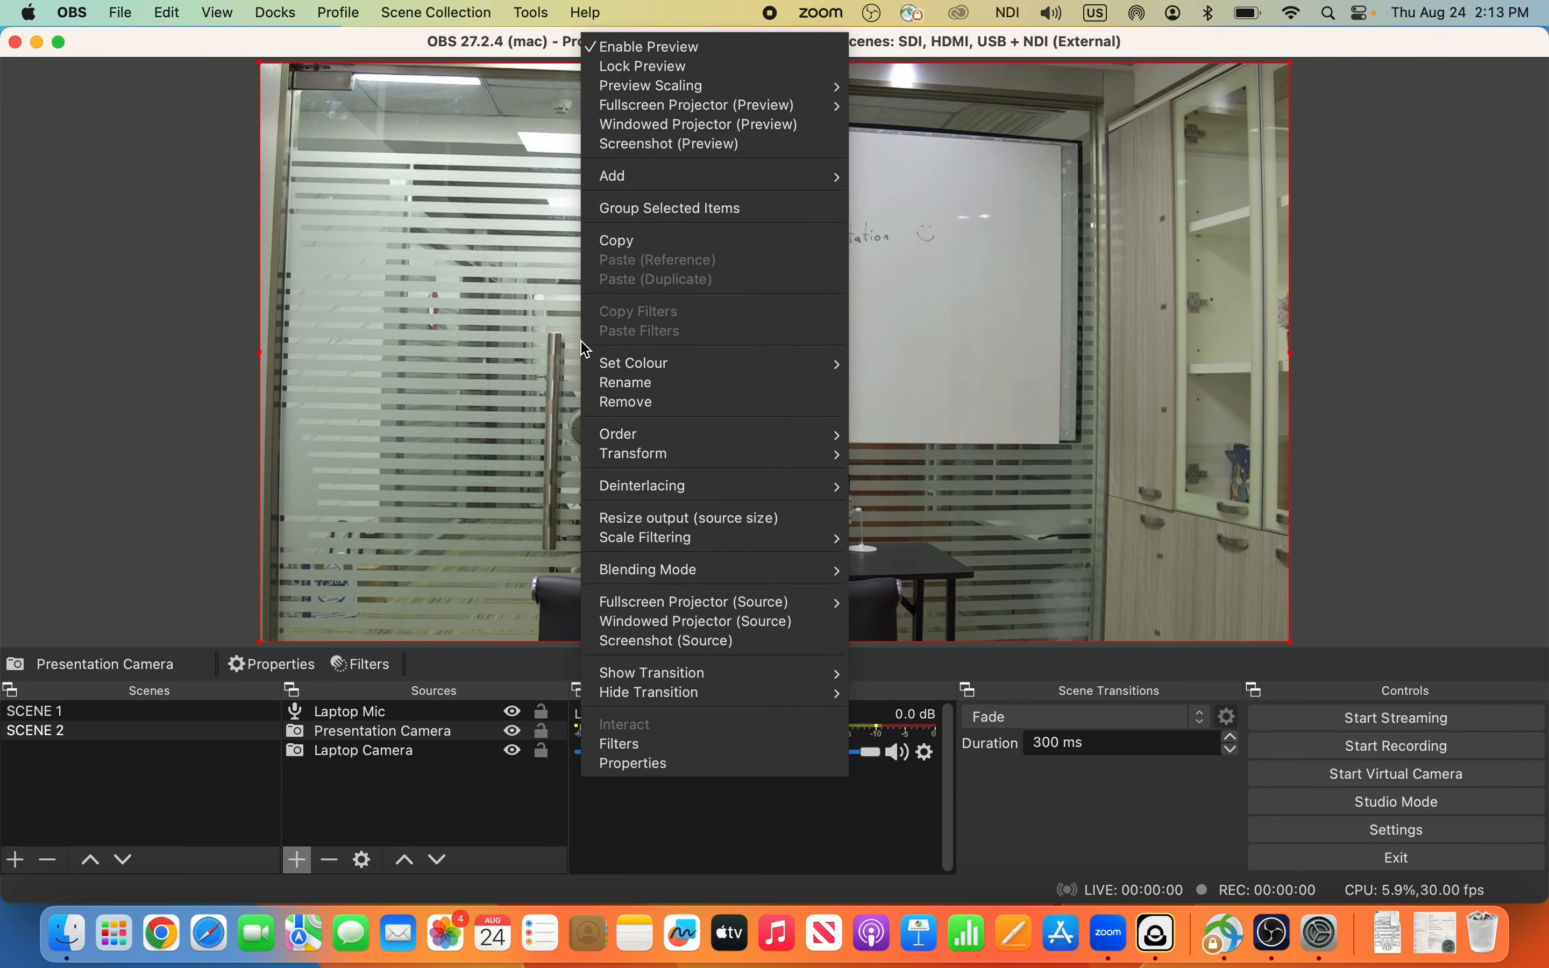
pyautogui.click(497, 238)
pyautogui.rightClick(499, 238)
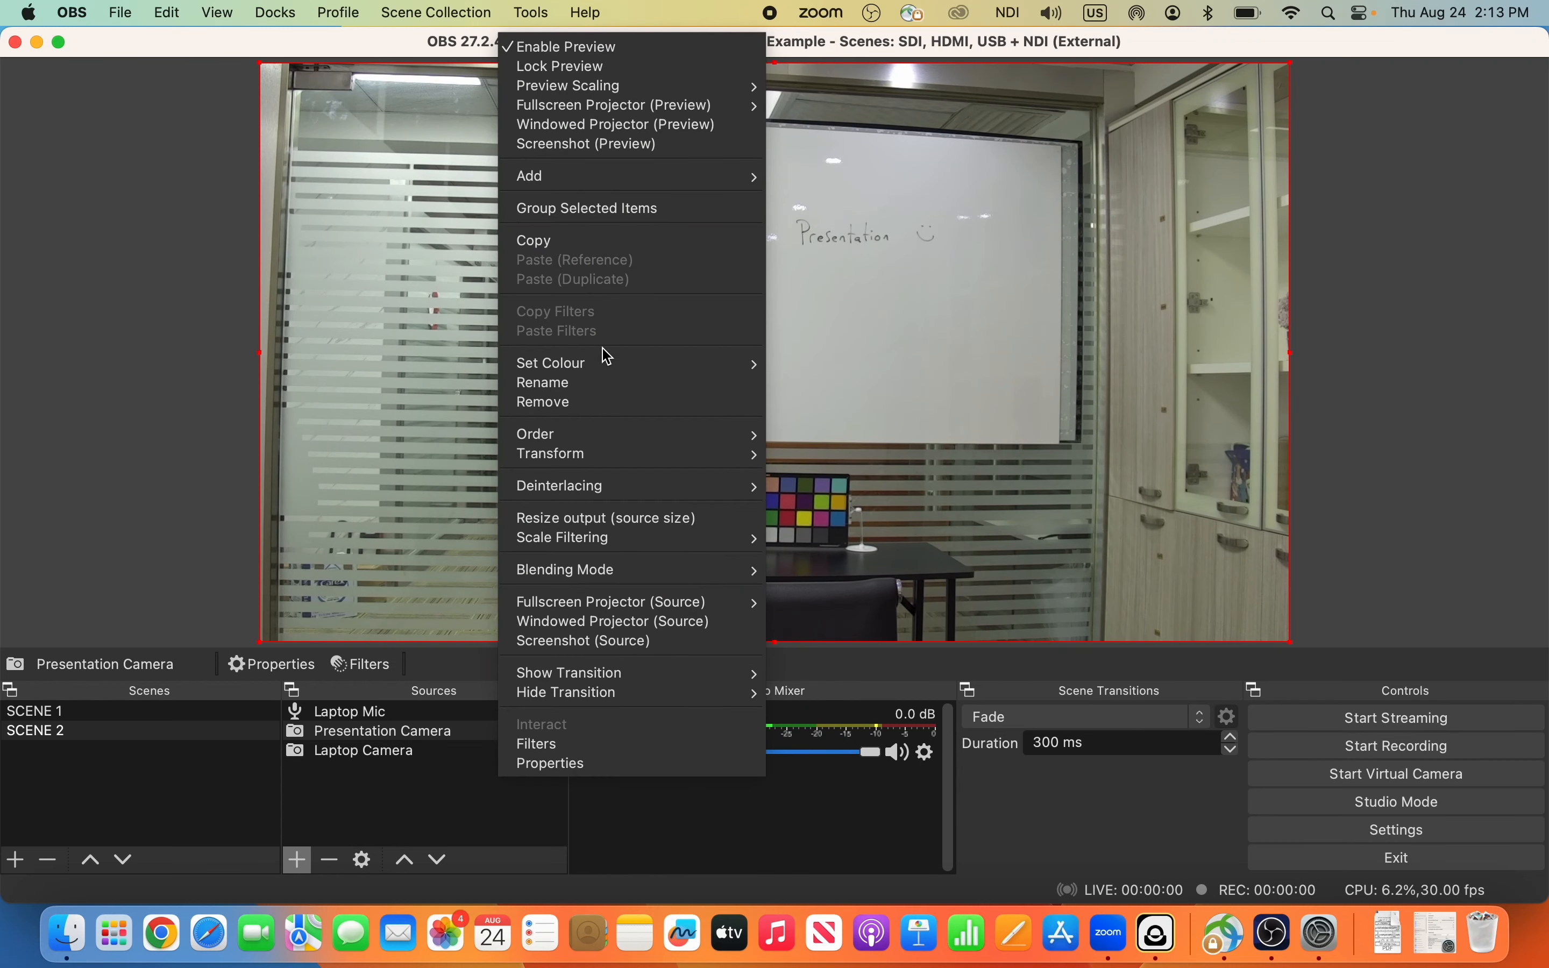
pyautogui.moveTo(742, 433)
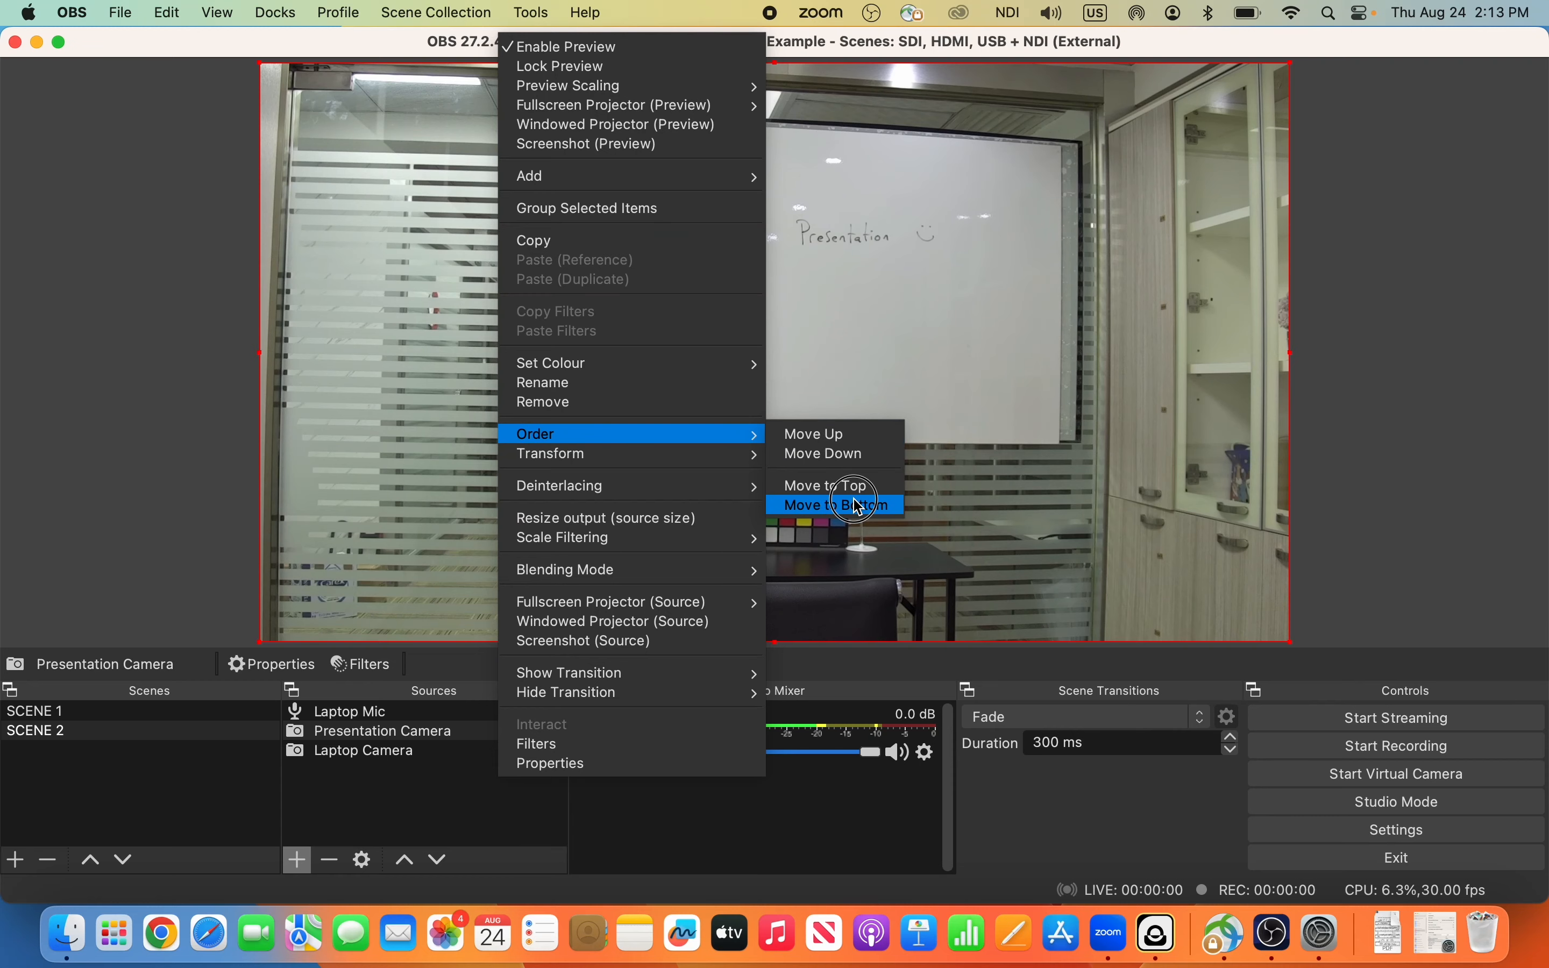
pyautogui.click(859, 508)
# - Switch repeatedly between SCENE 1 and SCENE 2 to compare the two camera layouts, ending on SCENE 2
pyautogui.click(128, 733)
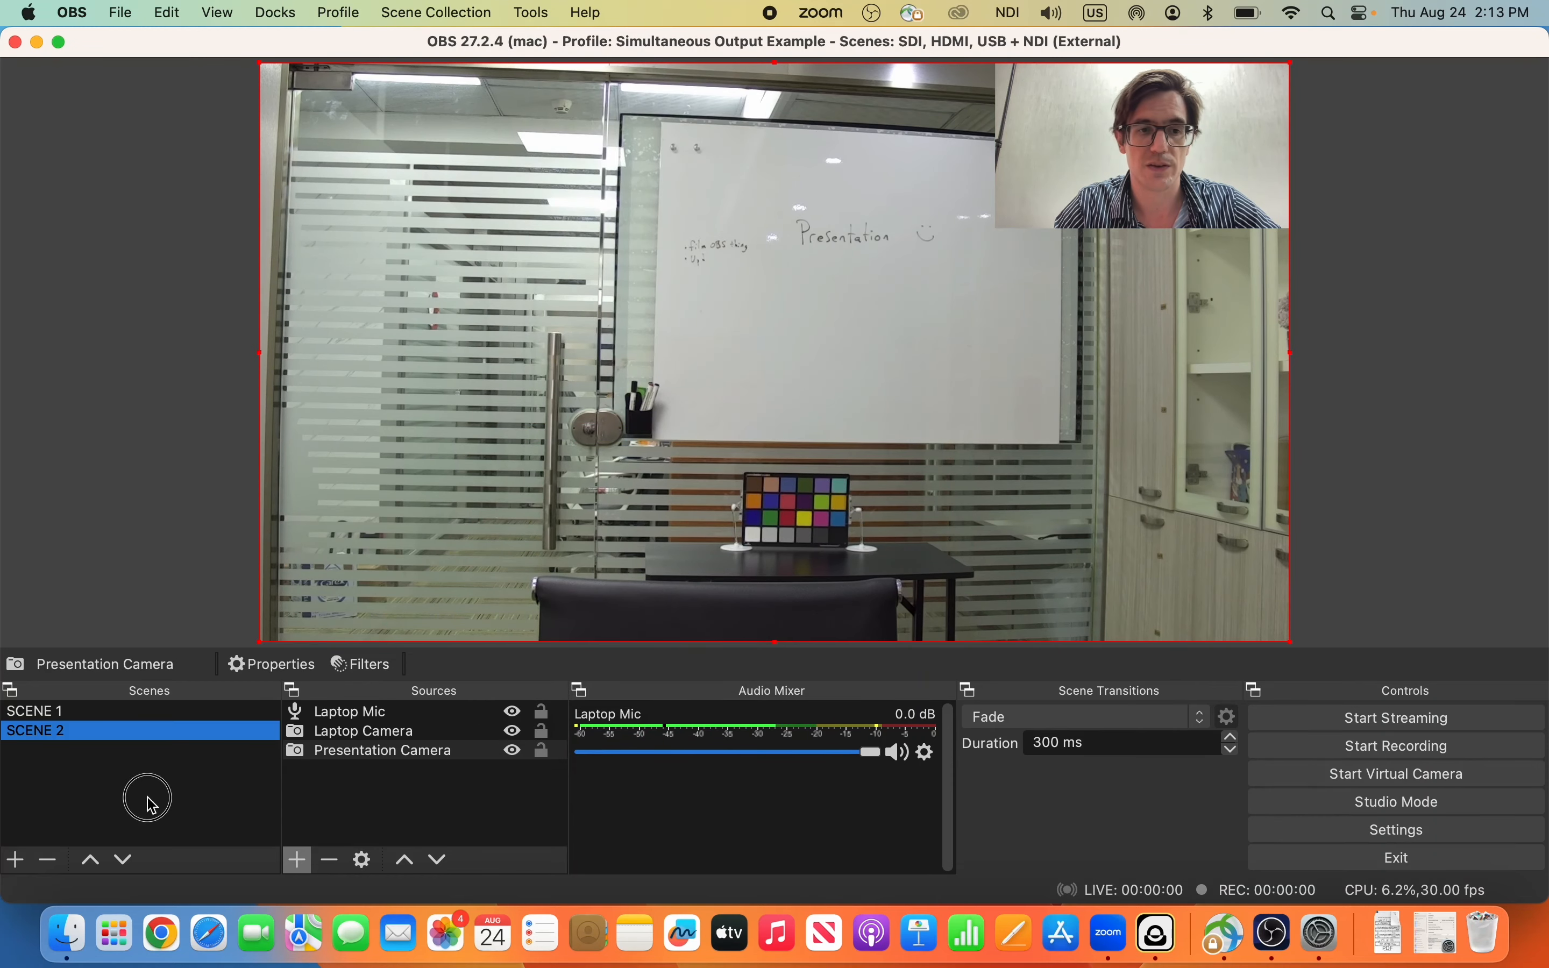
pyautogui.press('Up')
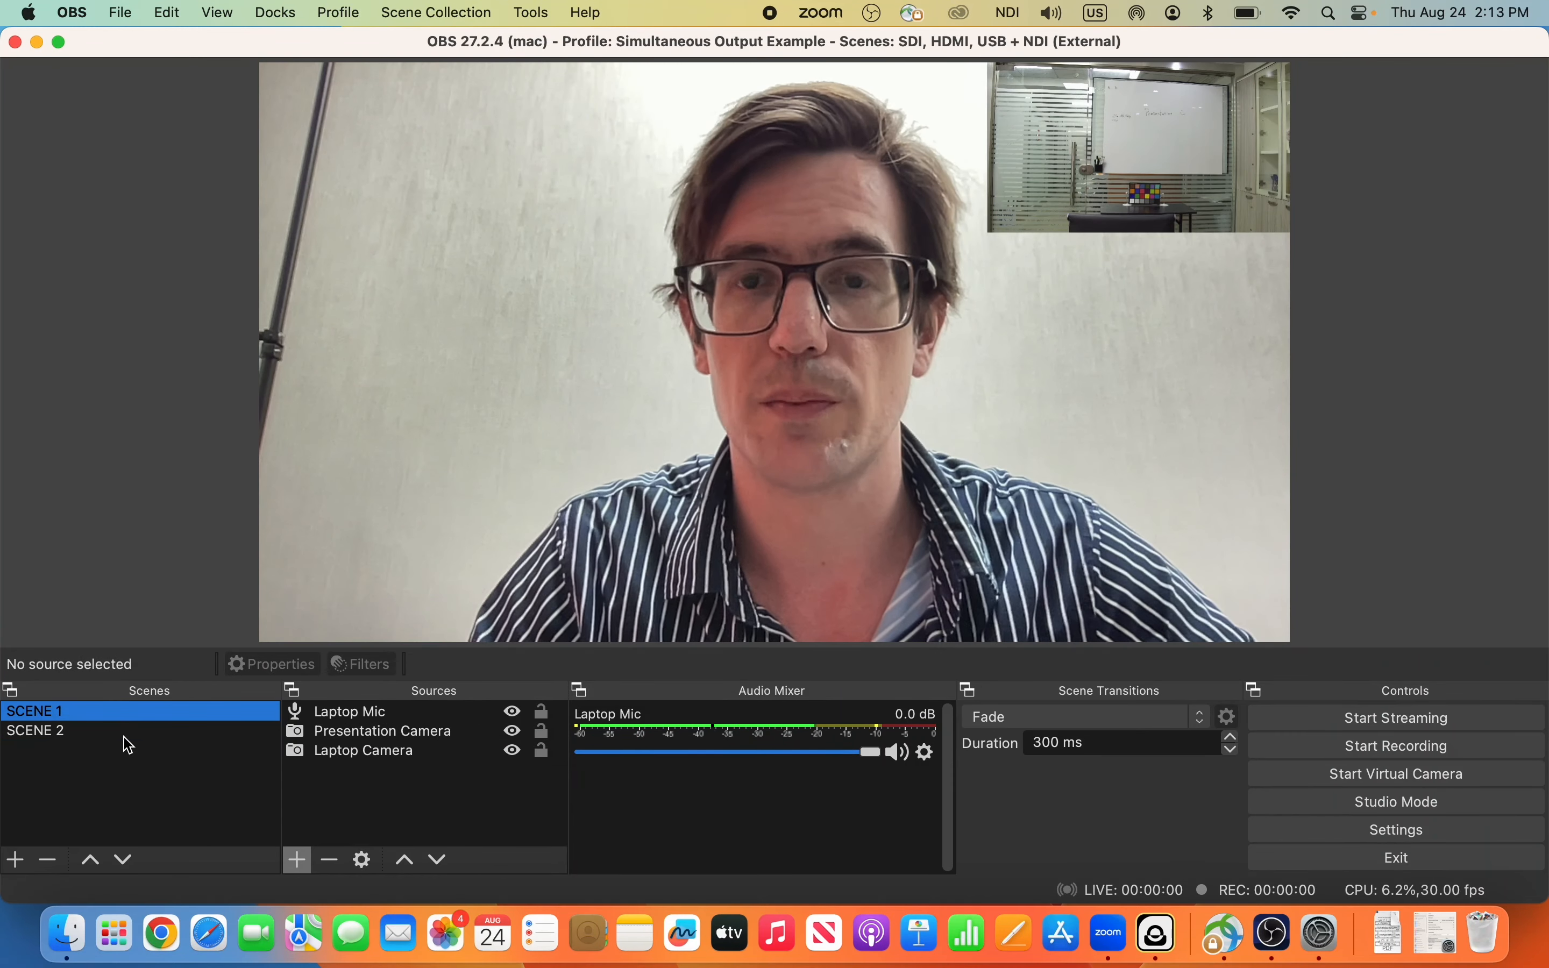
pyautogui.press('Down')
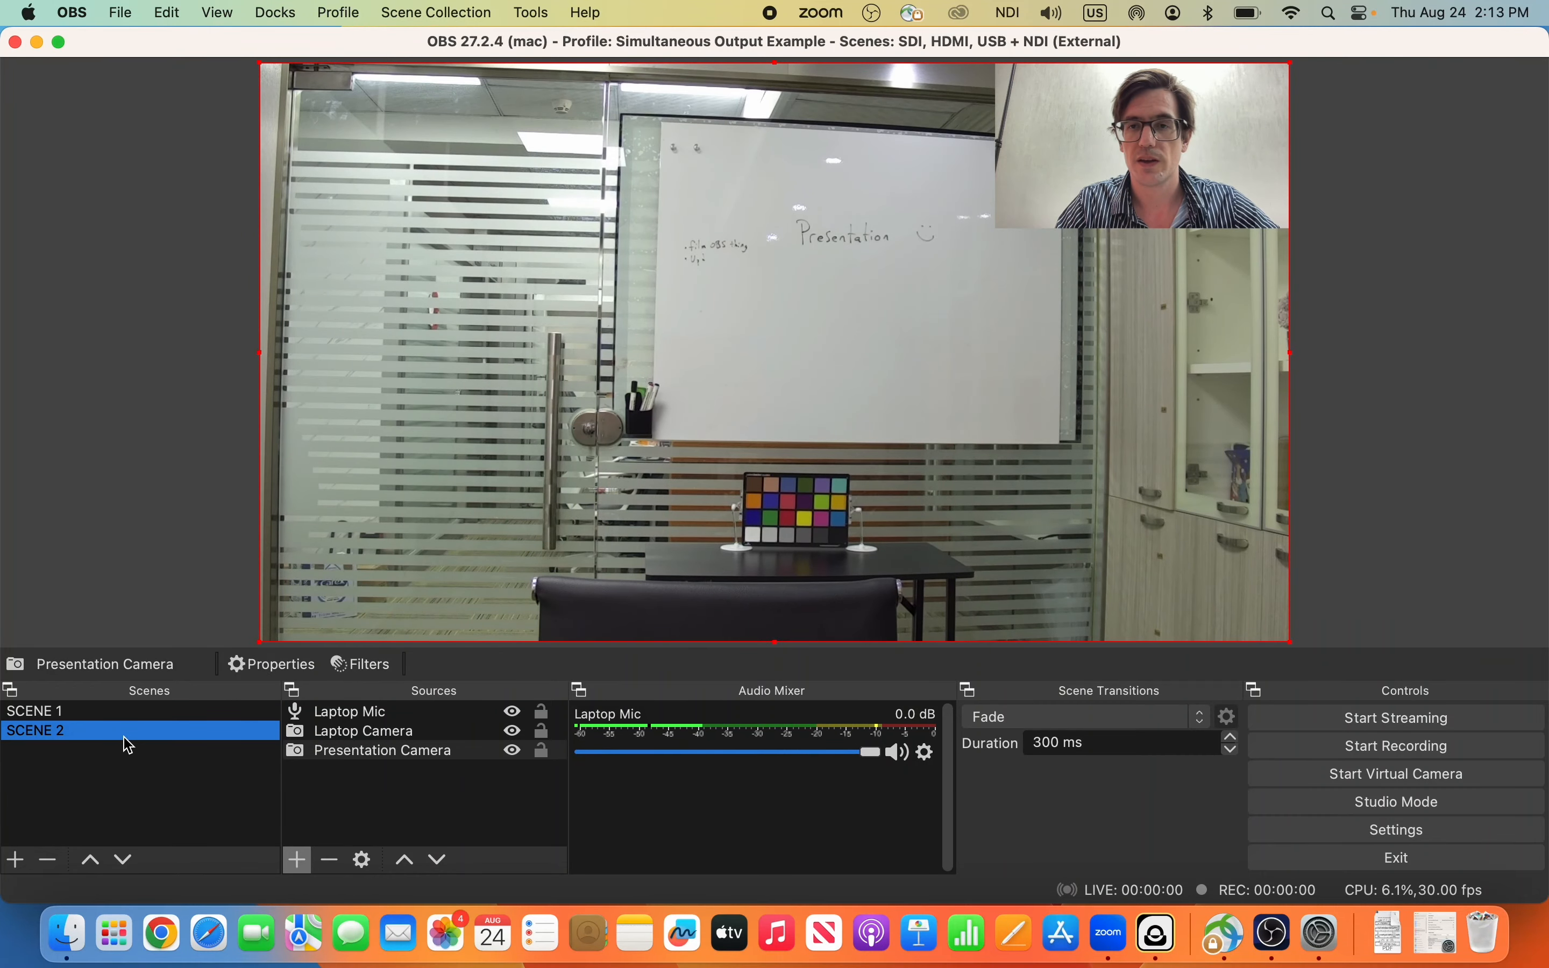
pyautogui.press('Up')
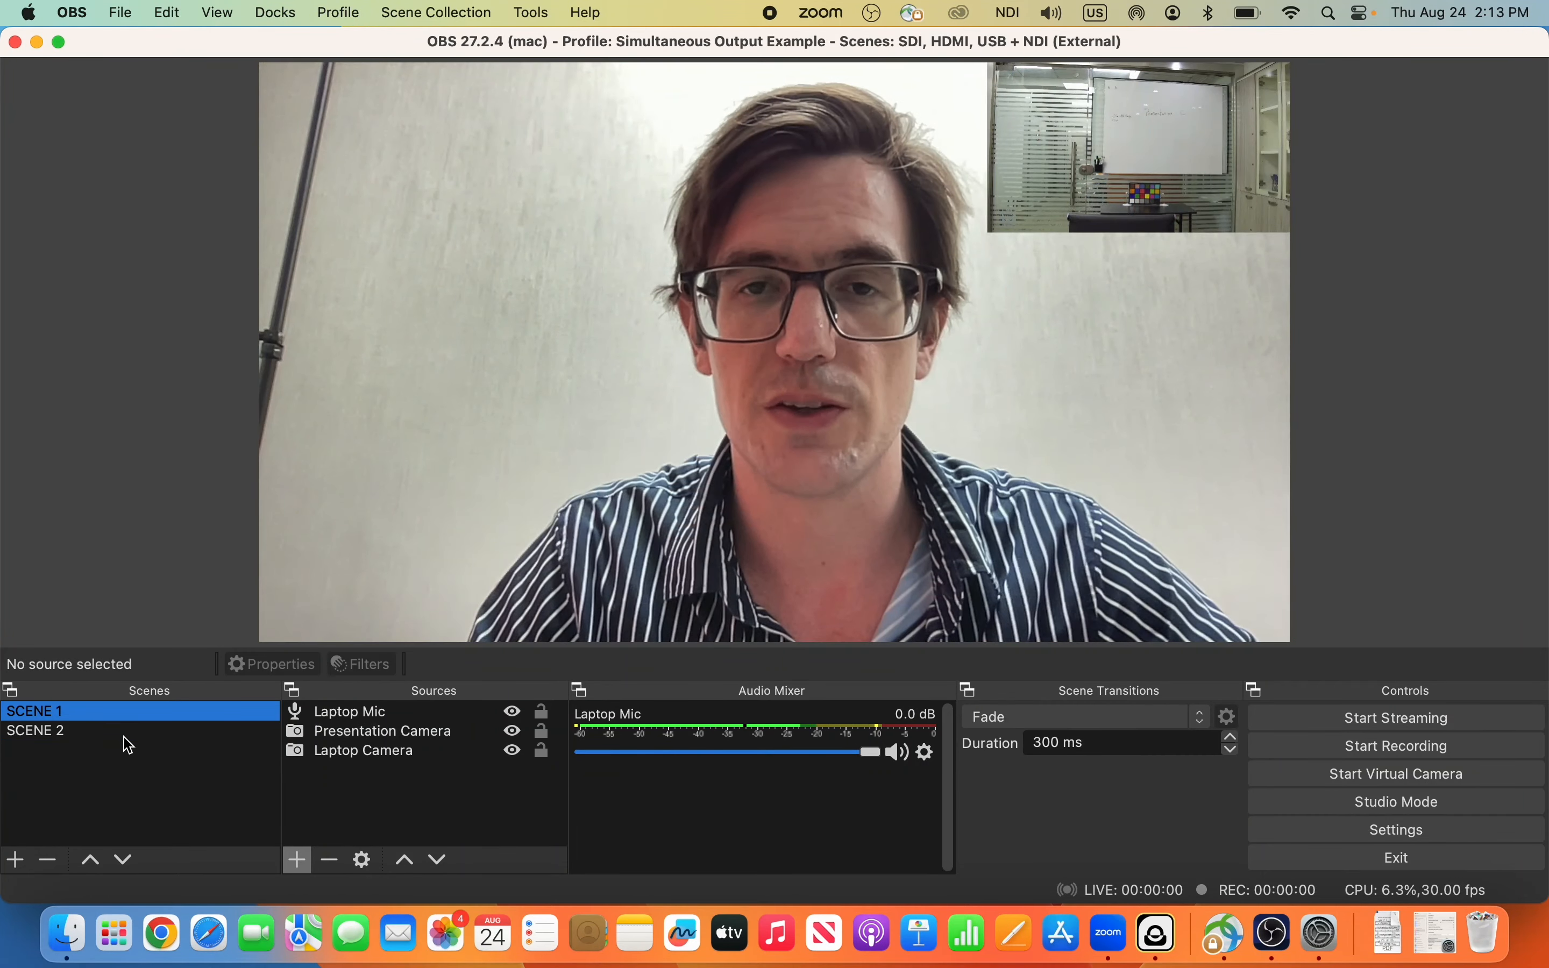
pyautogui.press('Down')
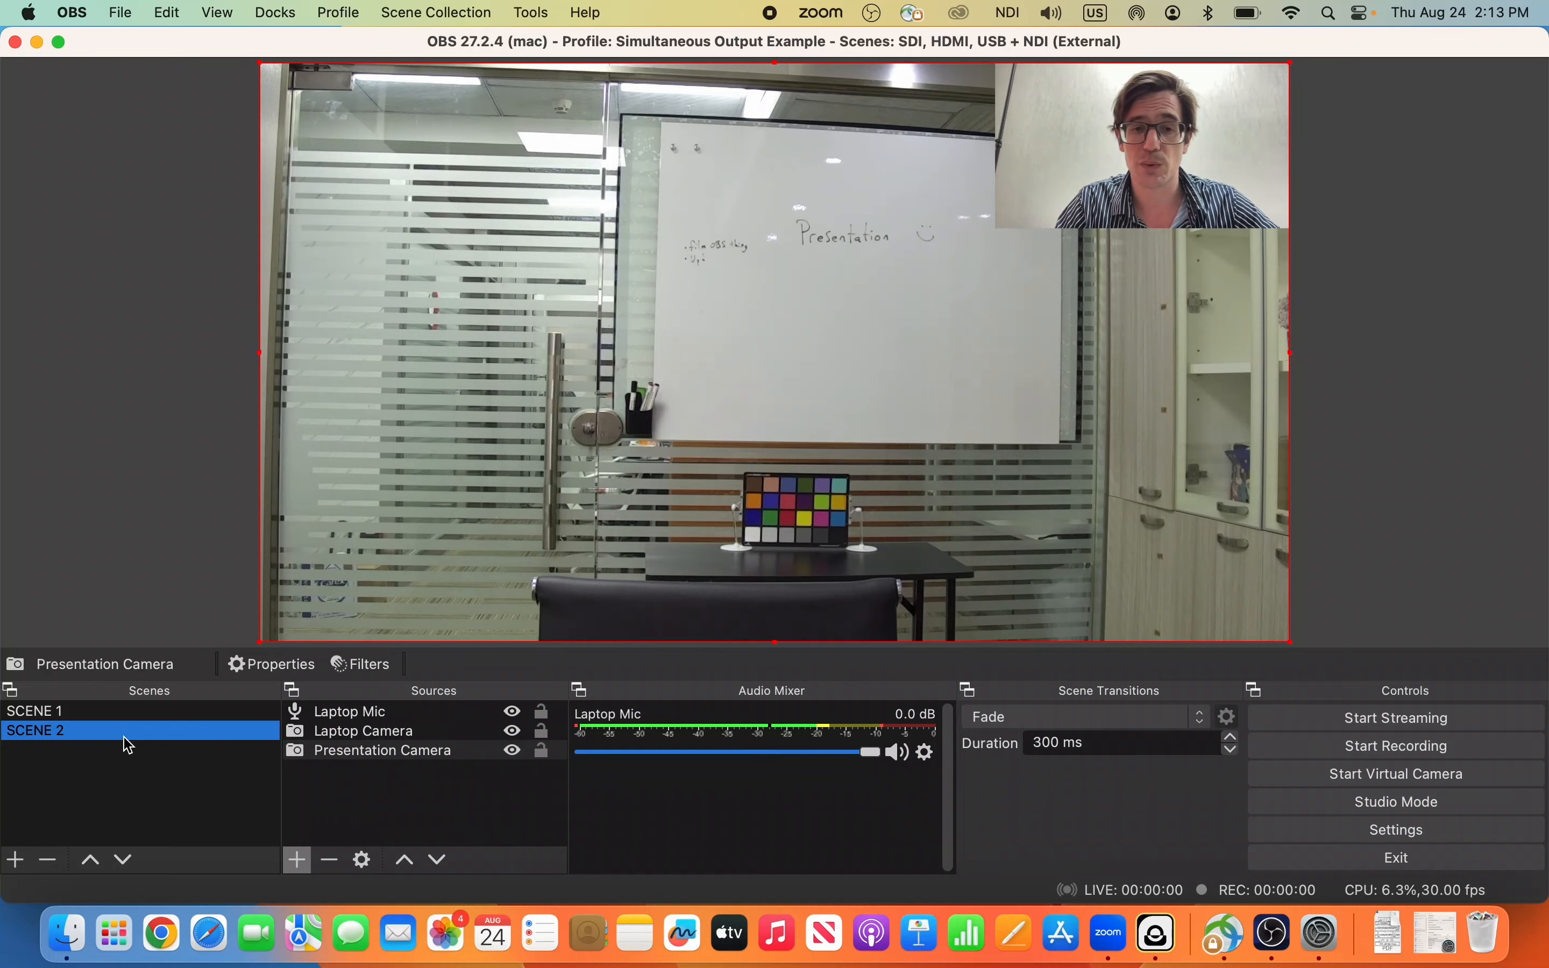
pyautogui.press('Up')
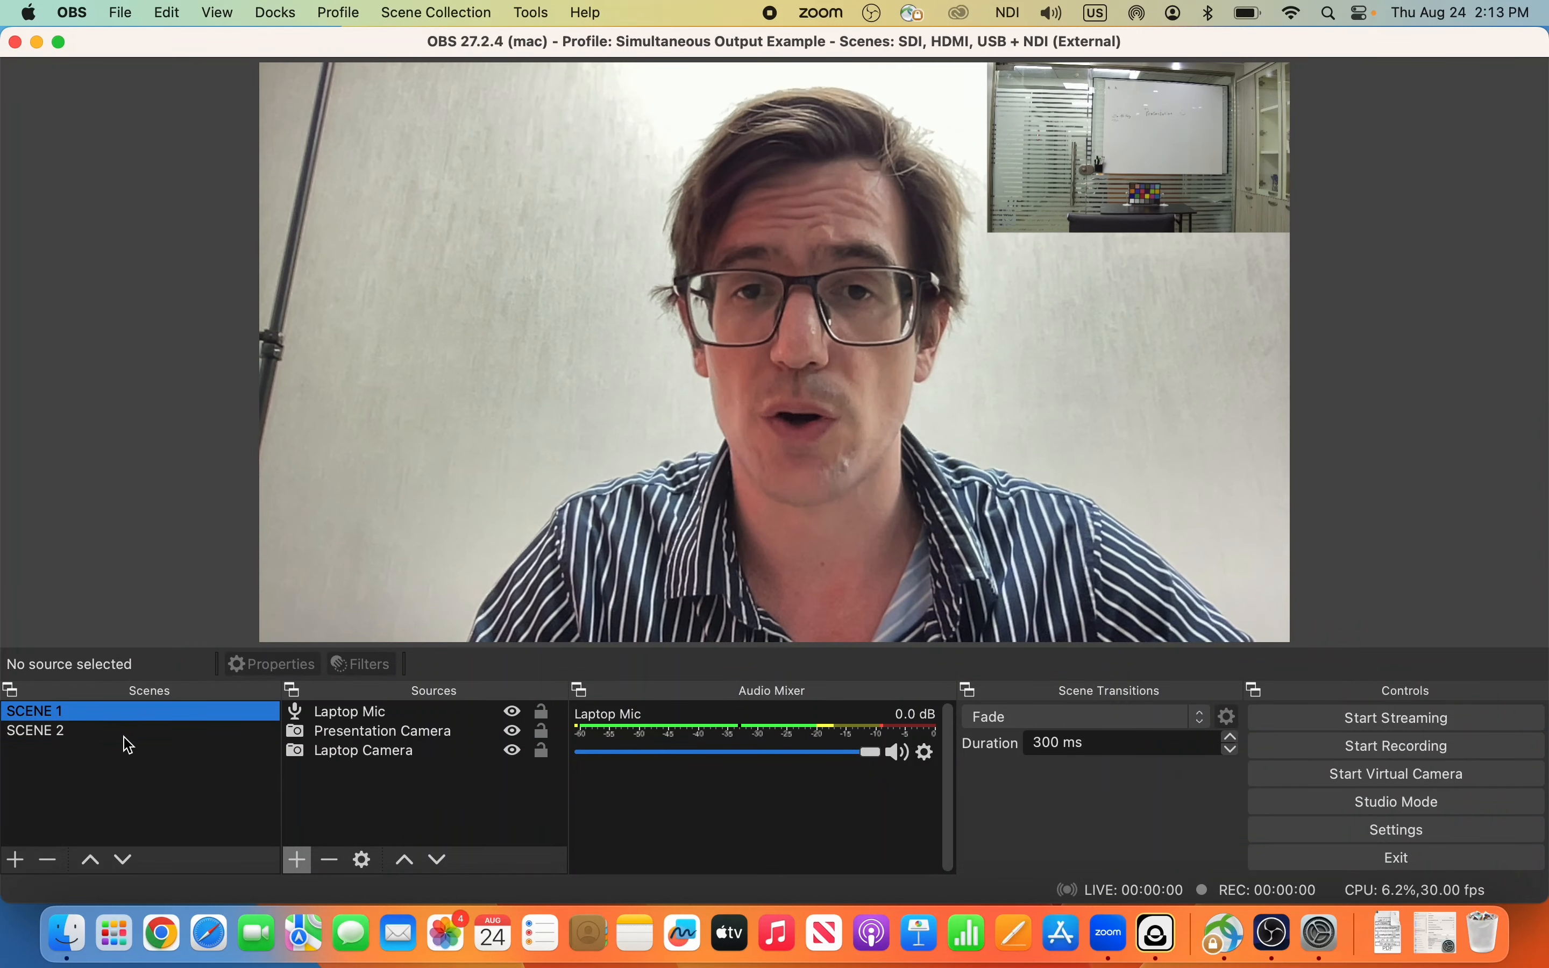
pyautogui.press('Down')
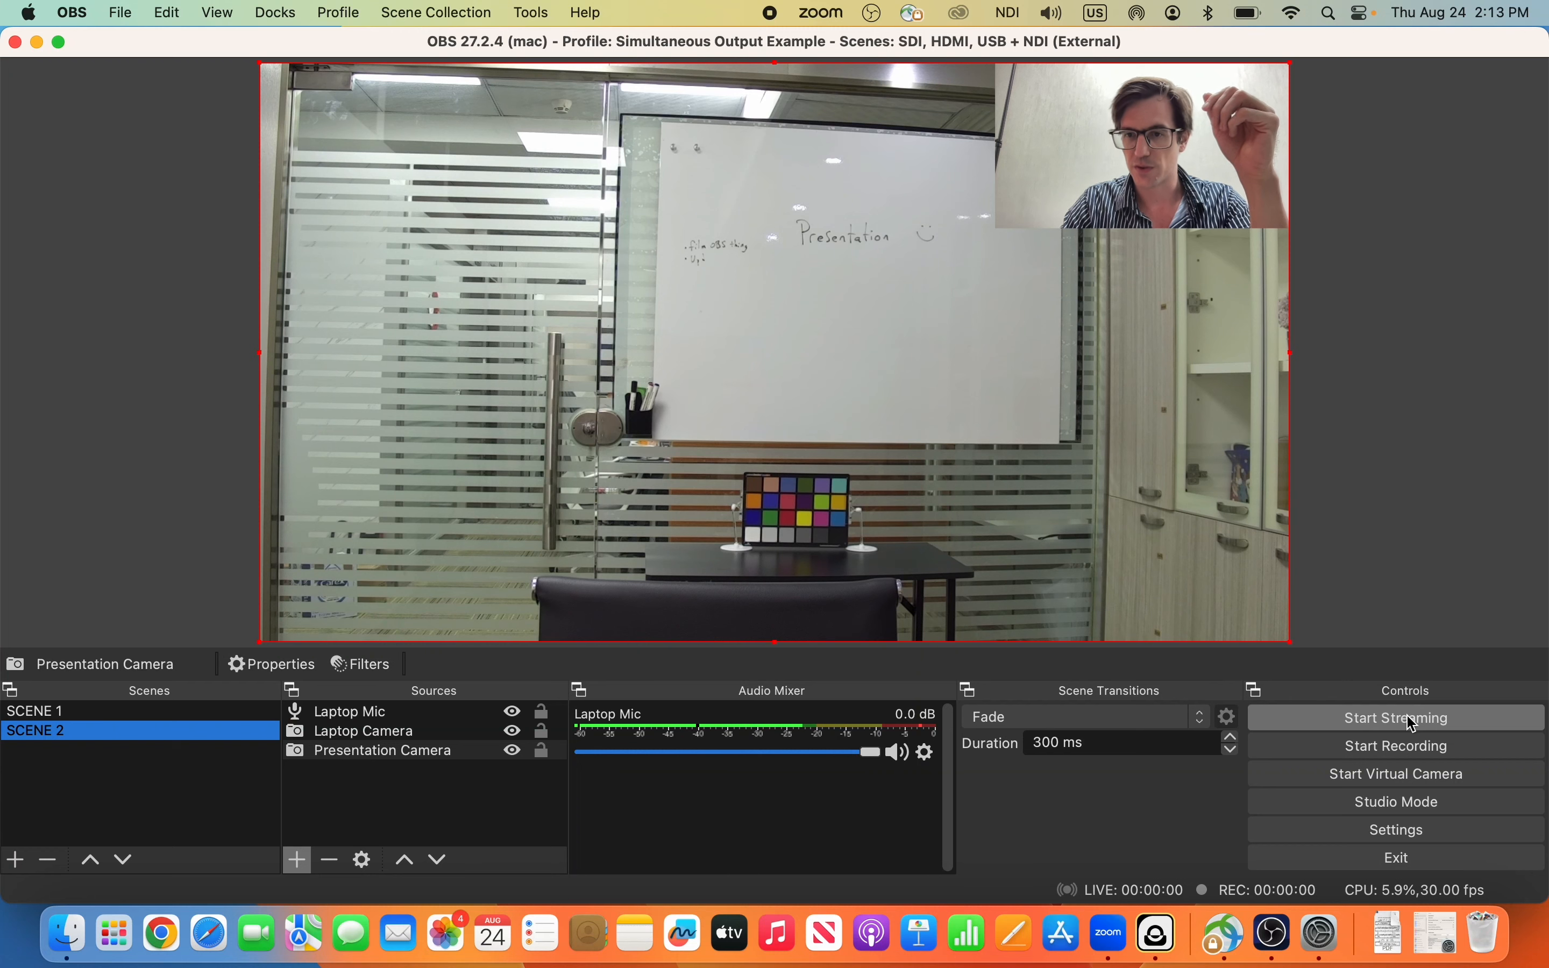
# - Turn on Studio Mode, load SCENE 1 into the preview and transition between the scenes until SCENE 1 is the program output
pyautogui.click(1414, 802)
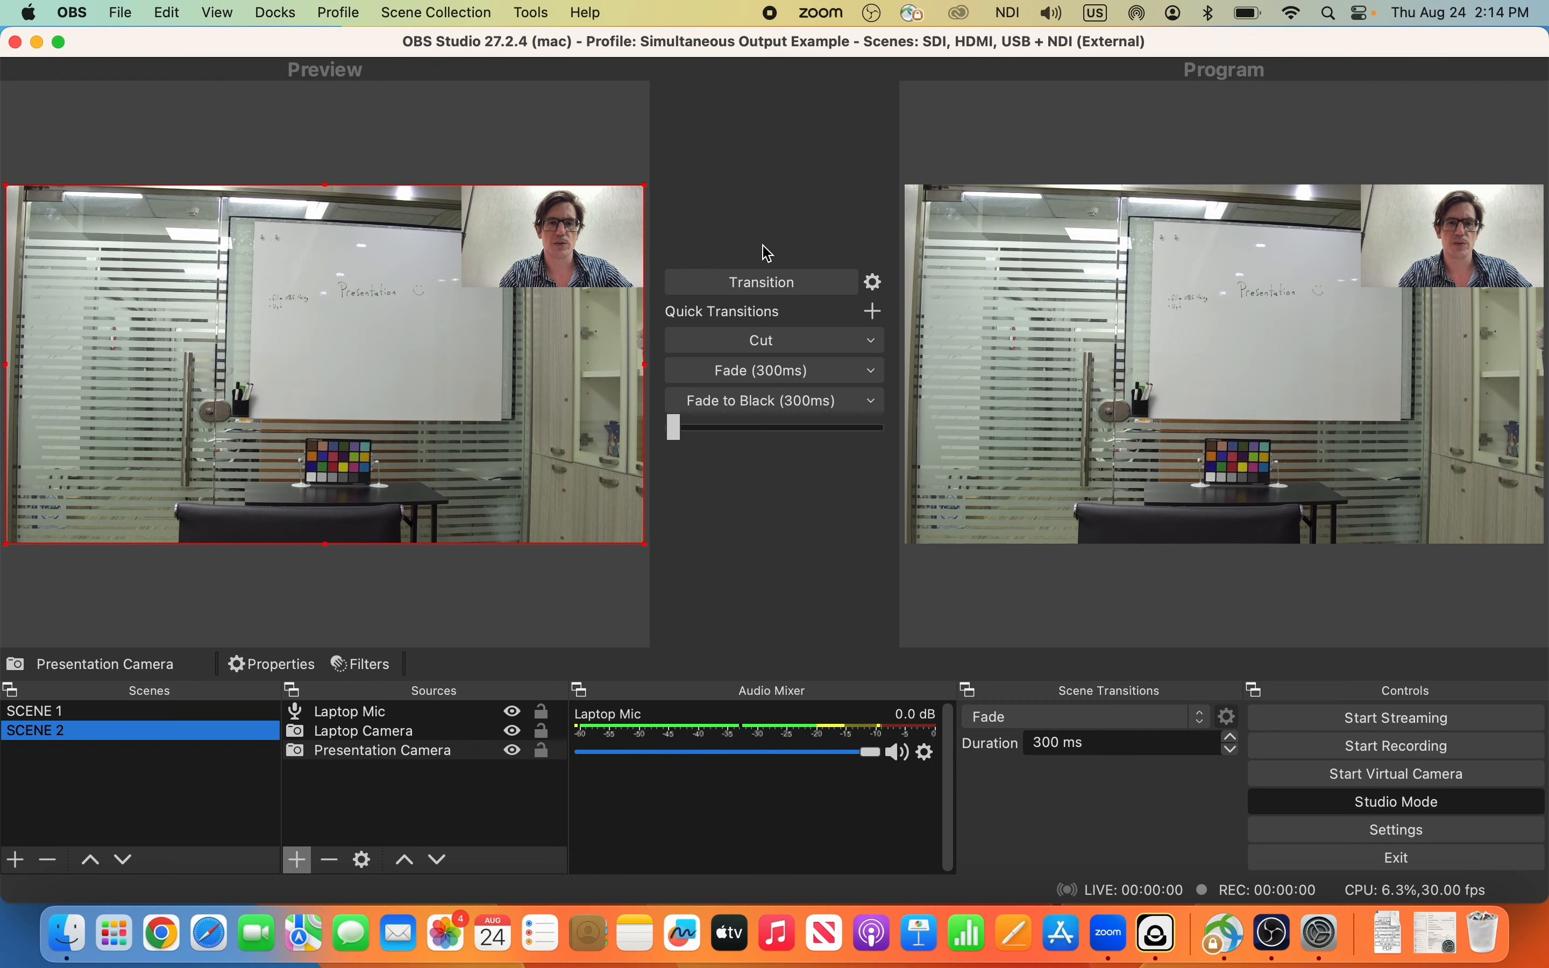
pyautogui.click(99, 713)
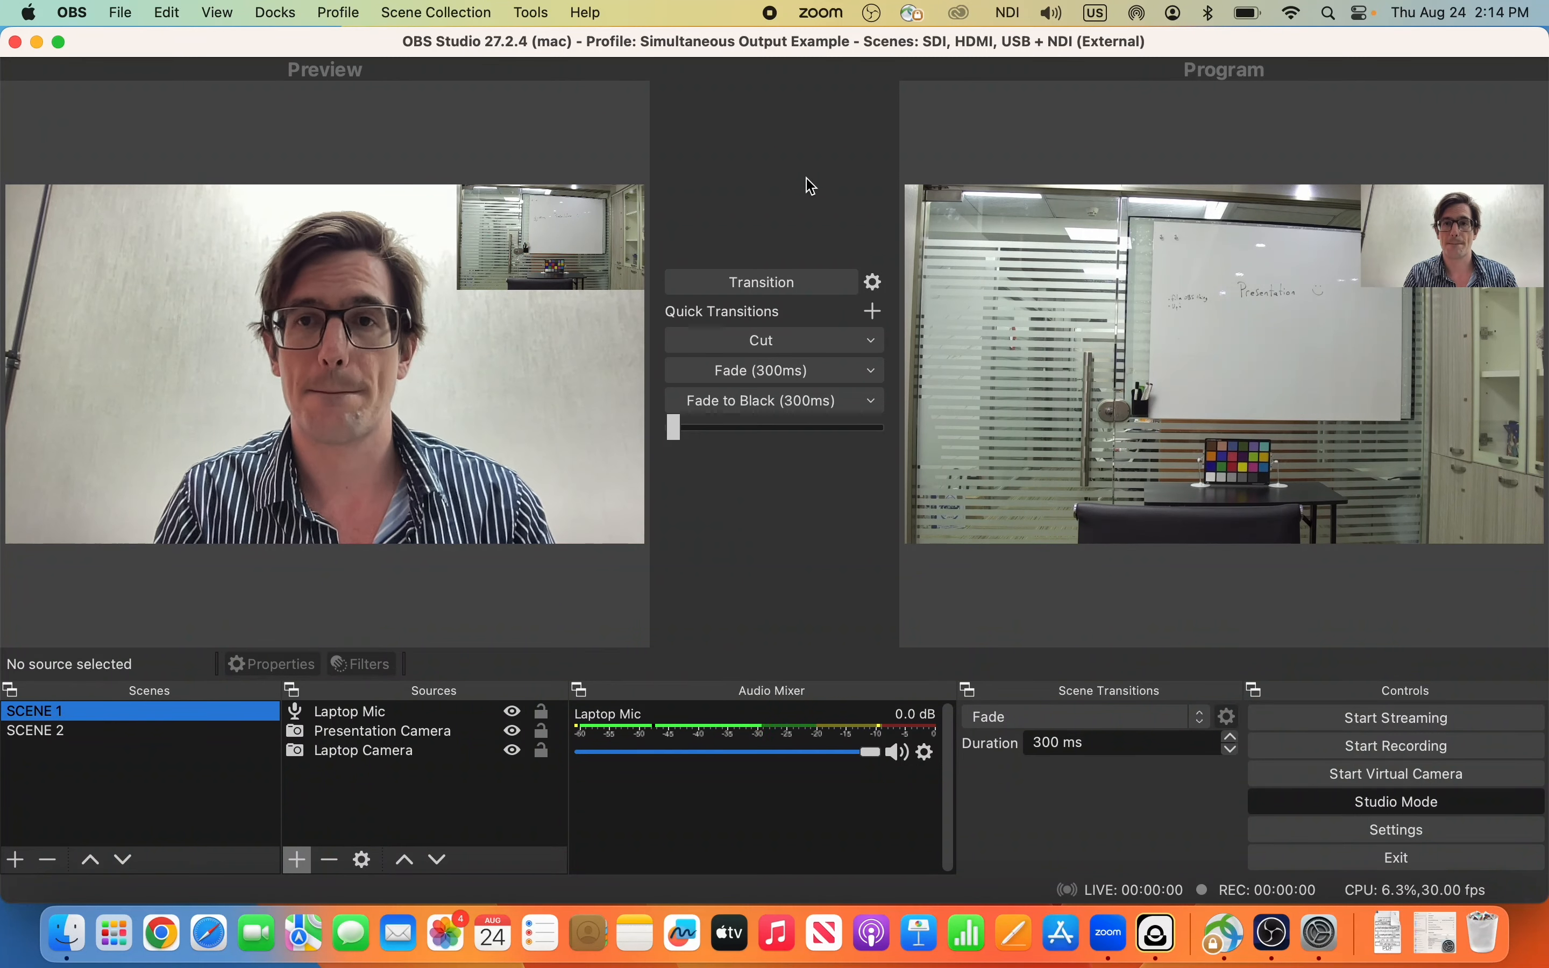
pyautogui.click(770, 287)
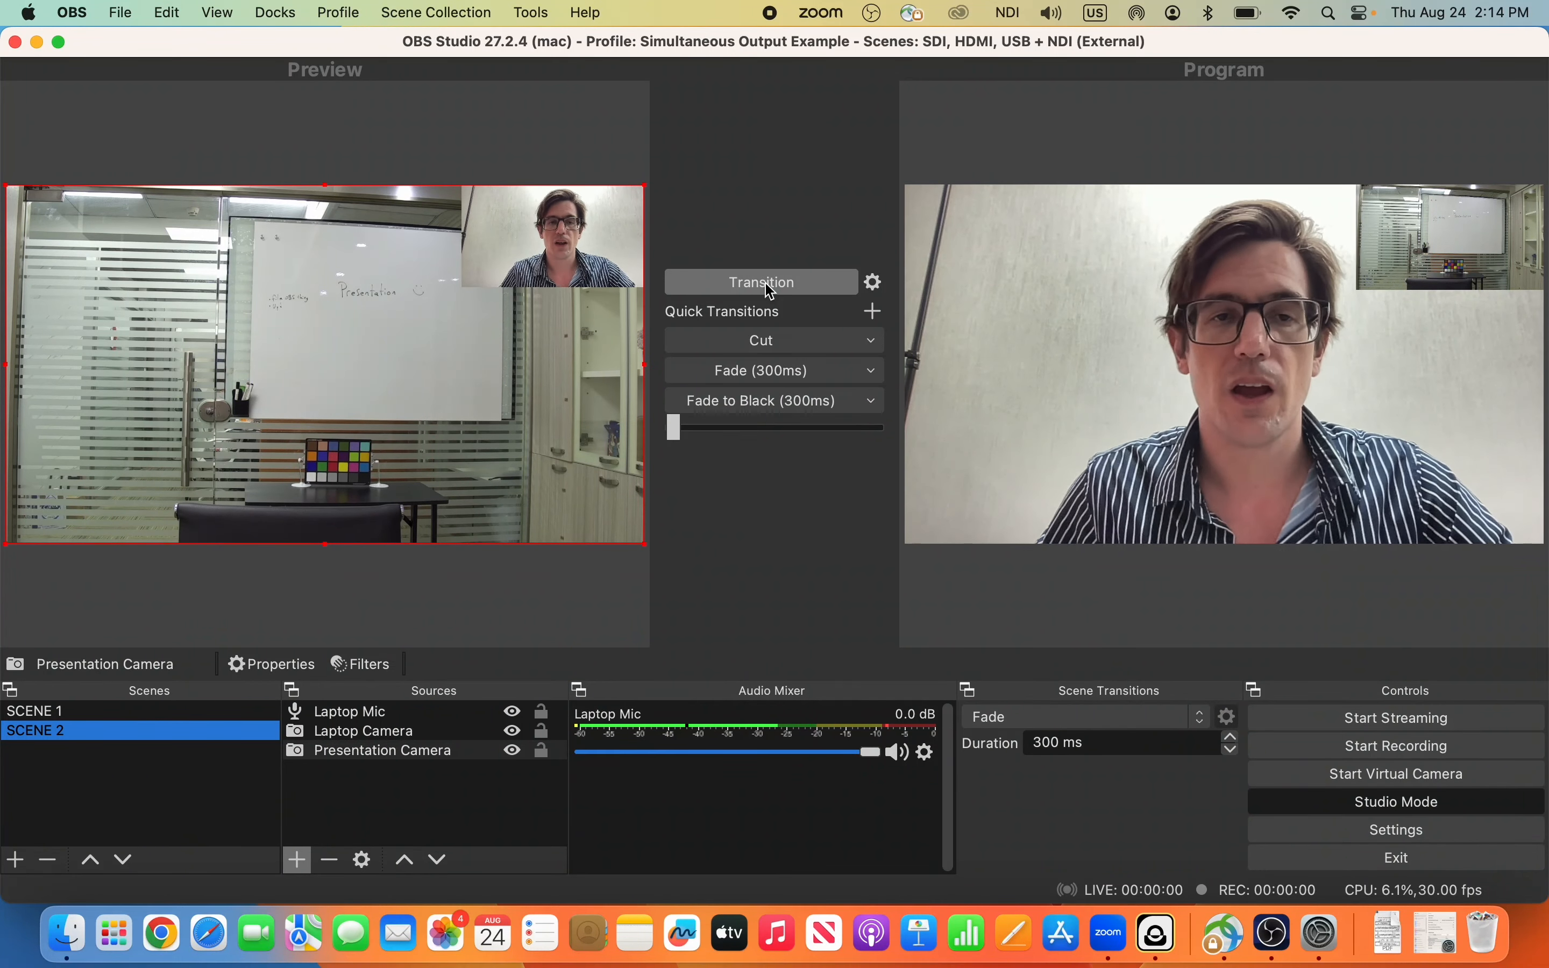
pyautogui.click(770, 292)
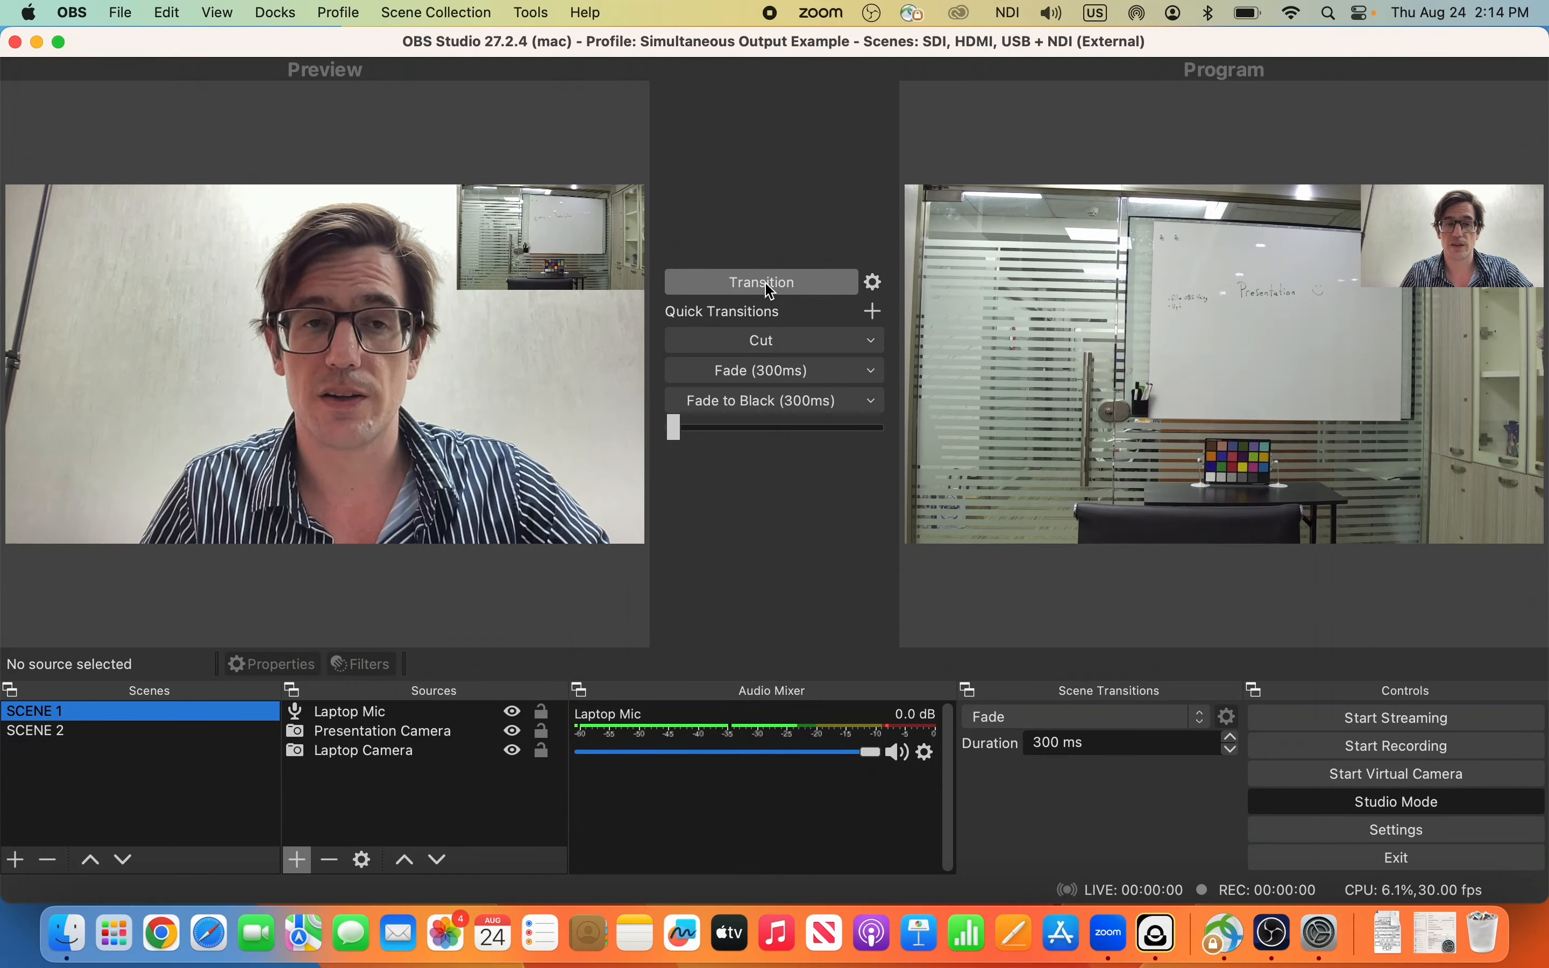
pyautogui.click(770, 291)
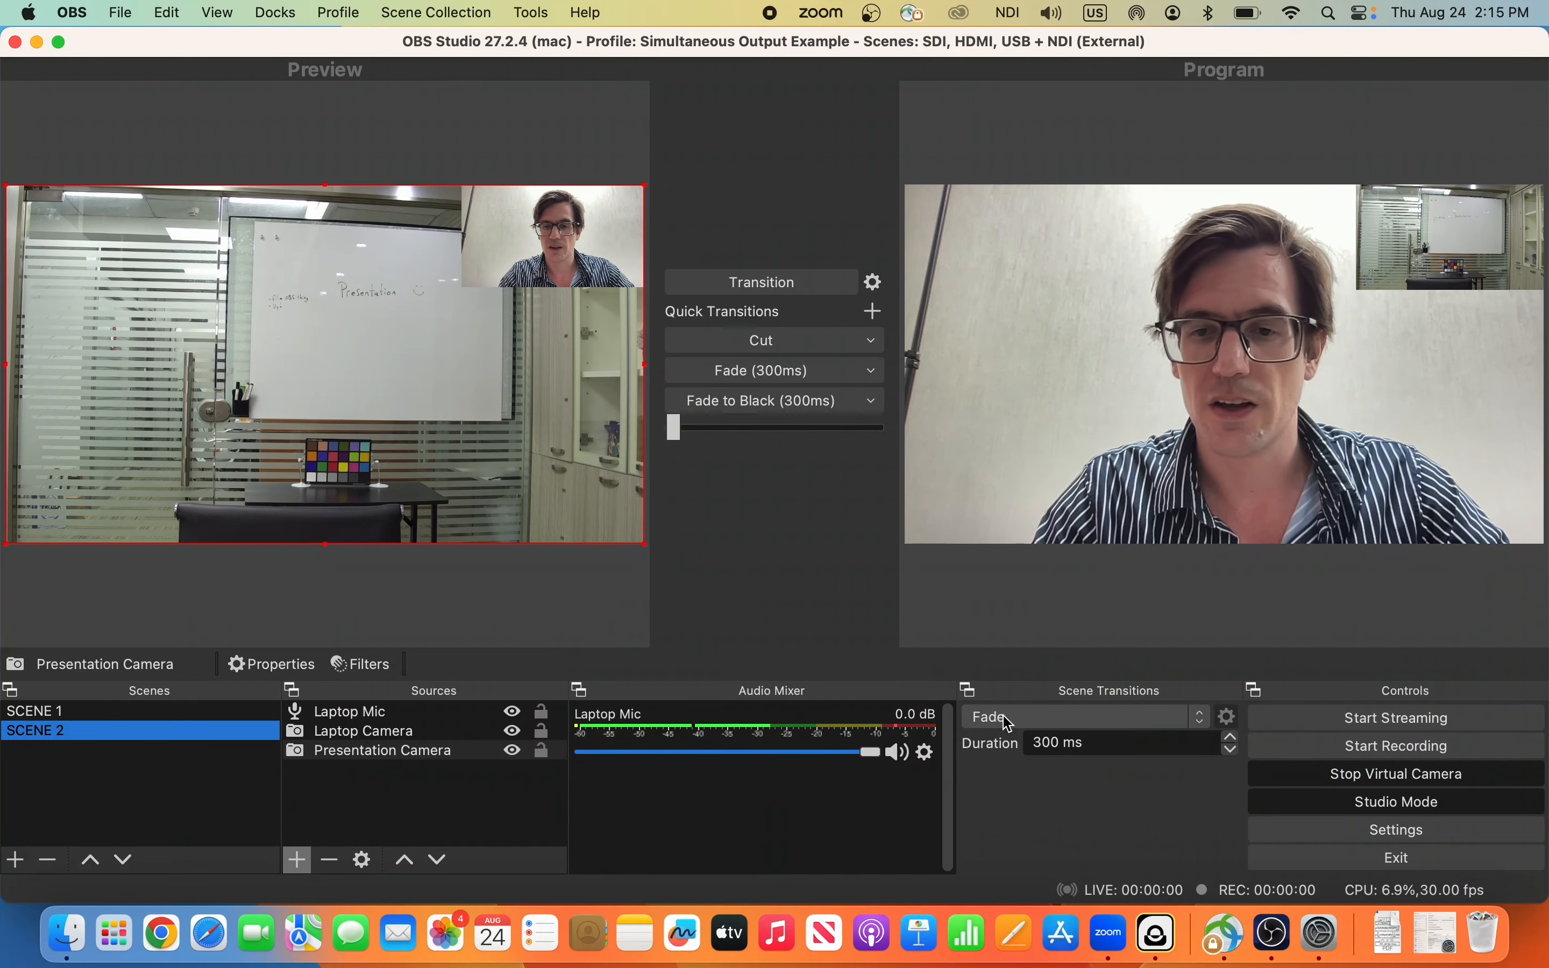
# - Switch to Zoom, start a new meeting, then shrink its window and place it in the screen's upper-right corner
pyautogui.click(1114, 930)
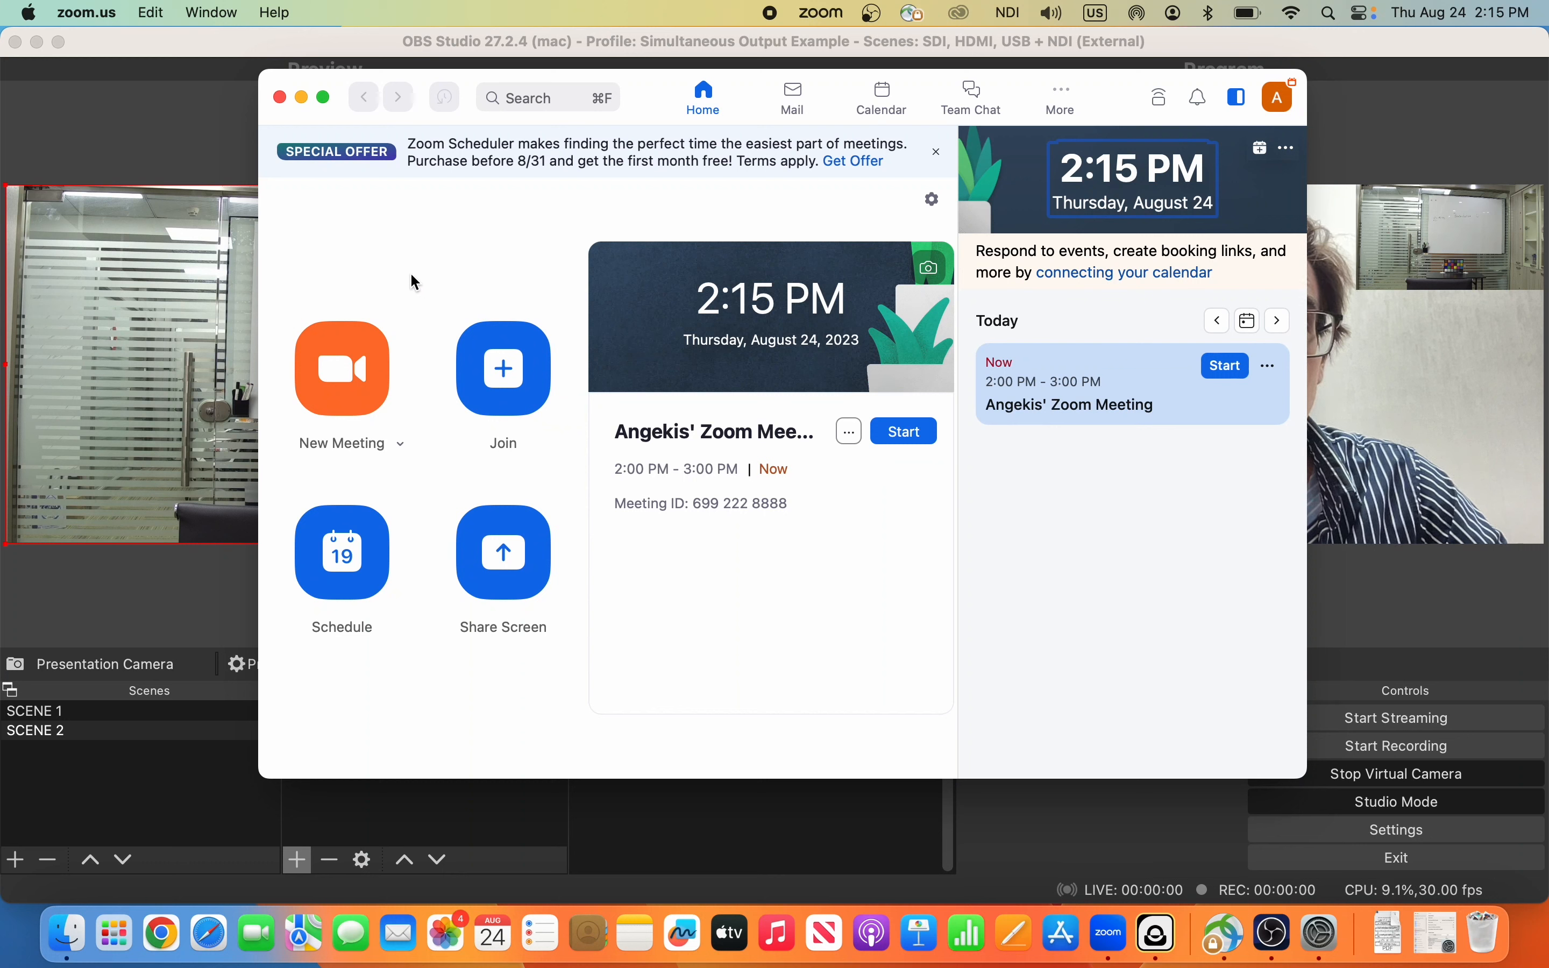
pyautogui.click(359, 366)
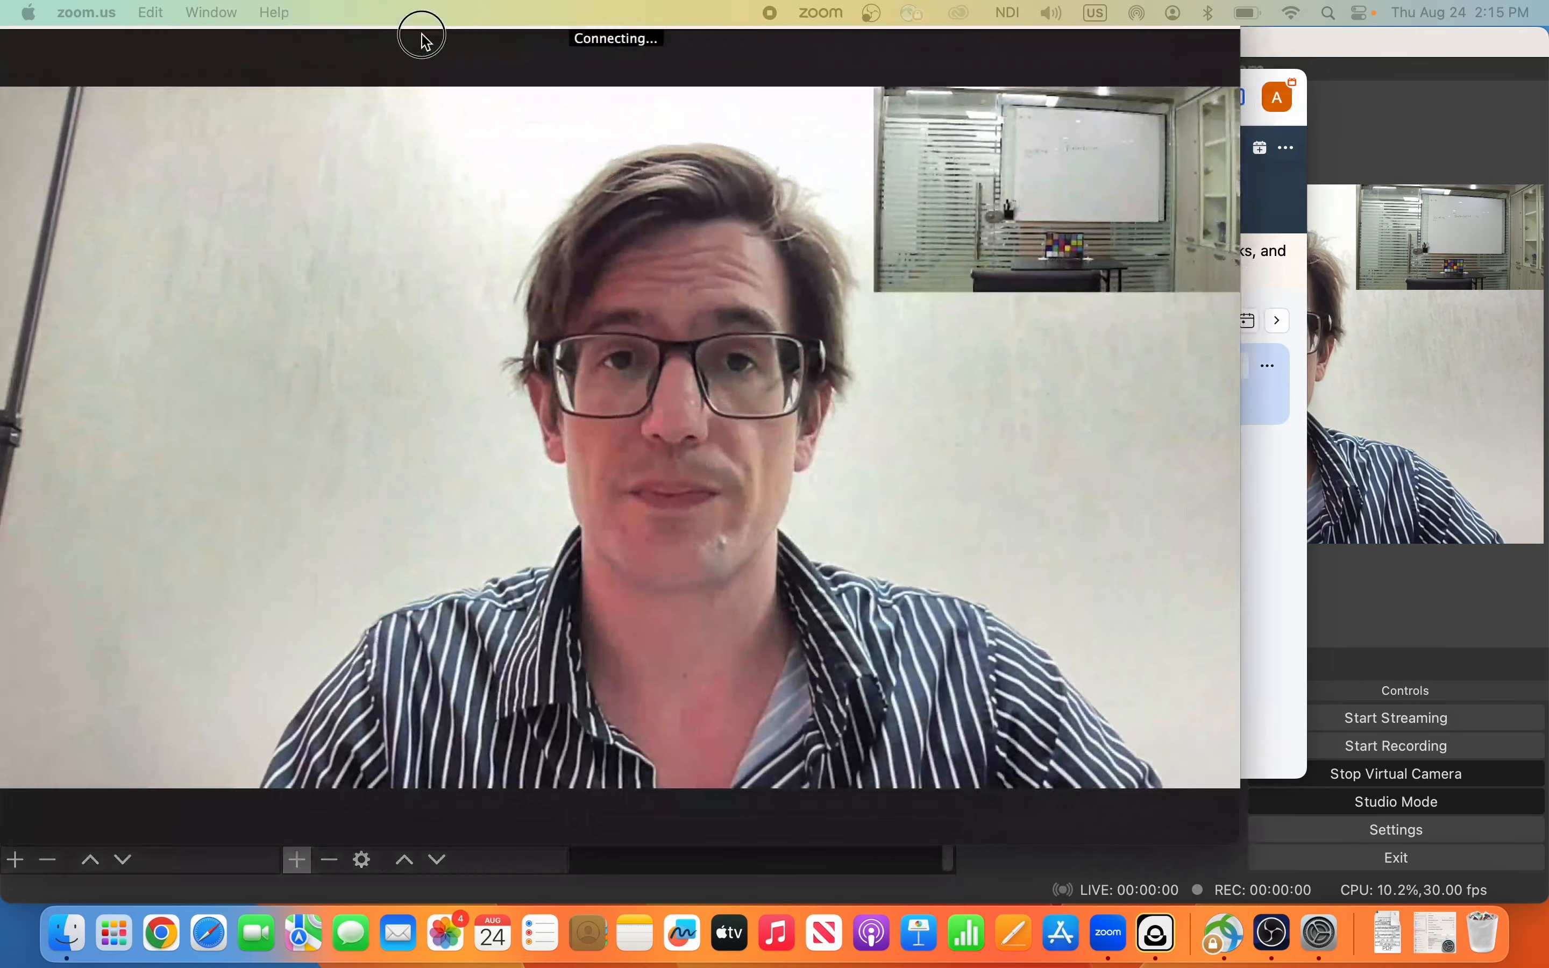
pyautogui.moveTo(422, 35); pyautogui.dragTo(558, 41)
pyautogui.moveTo(188, 31); pyautogui.dragTo(681, 251)
pyautogui.moveTo(823, 268); pyautogui.dragTo(936, 45)
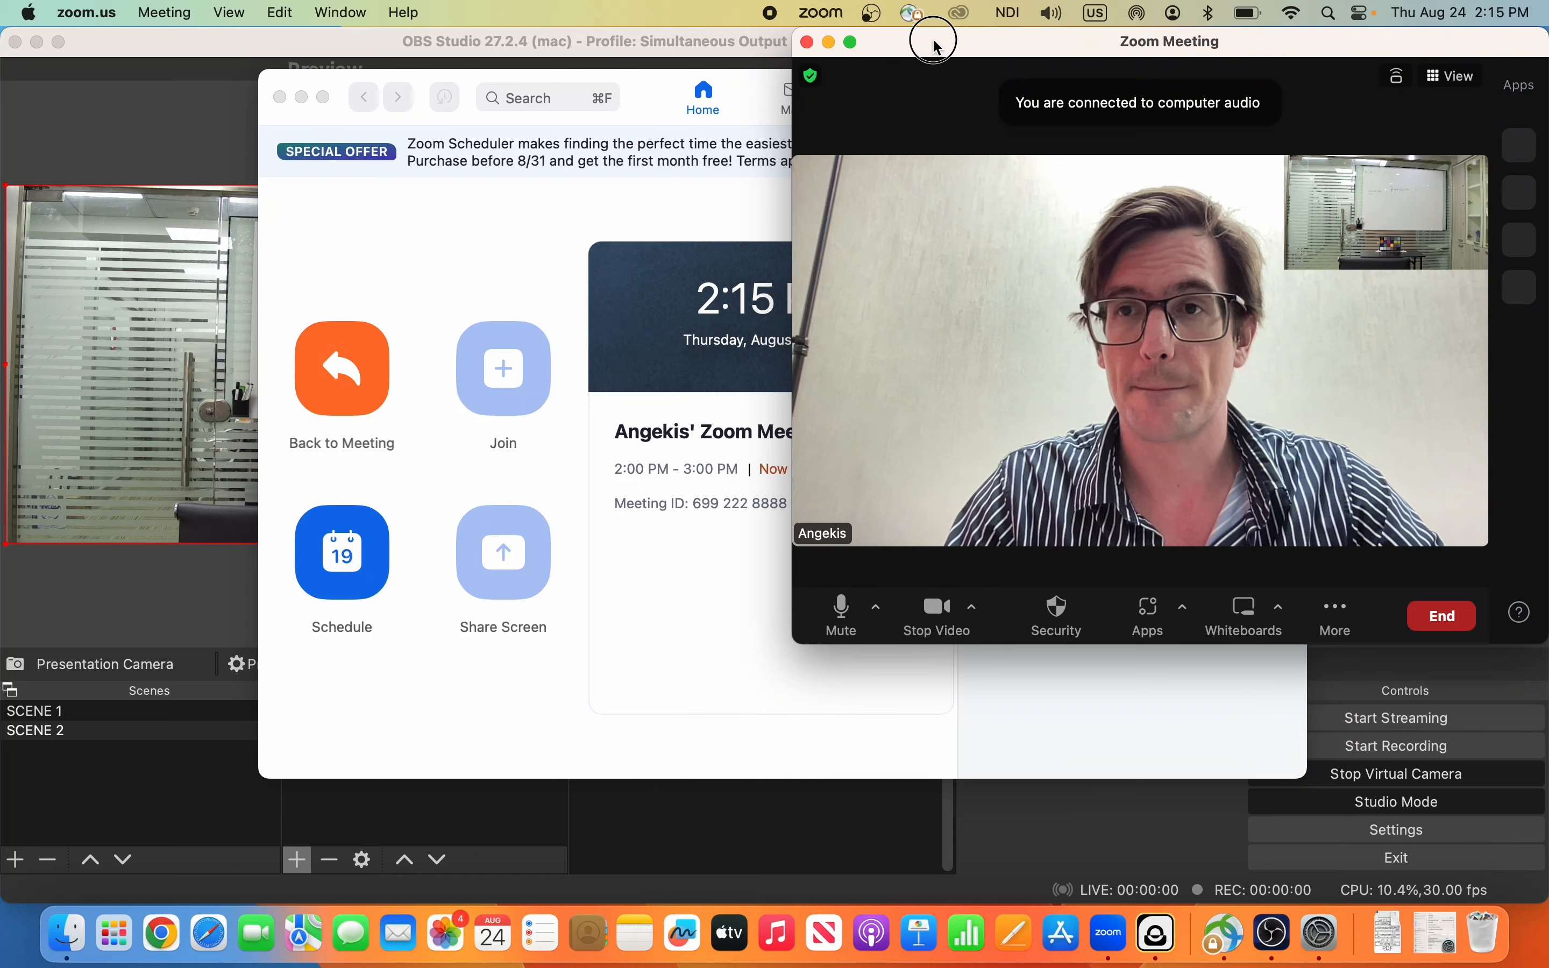
# - Minimize the Zoom home window and shrink the OBS window into the screen's lower-left area so the Zoom meeting shows beside it
pyautogui.click(303, 98)
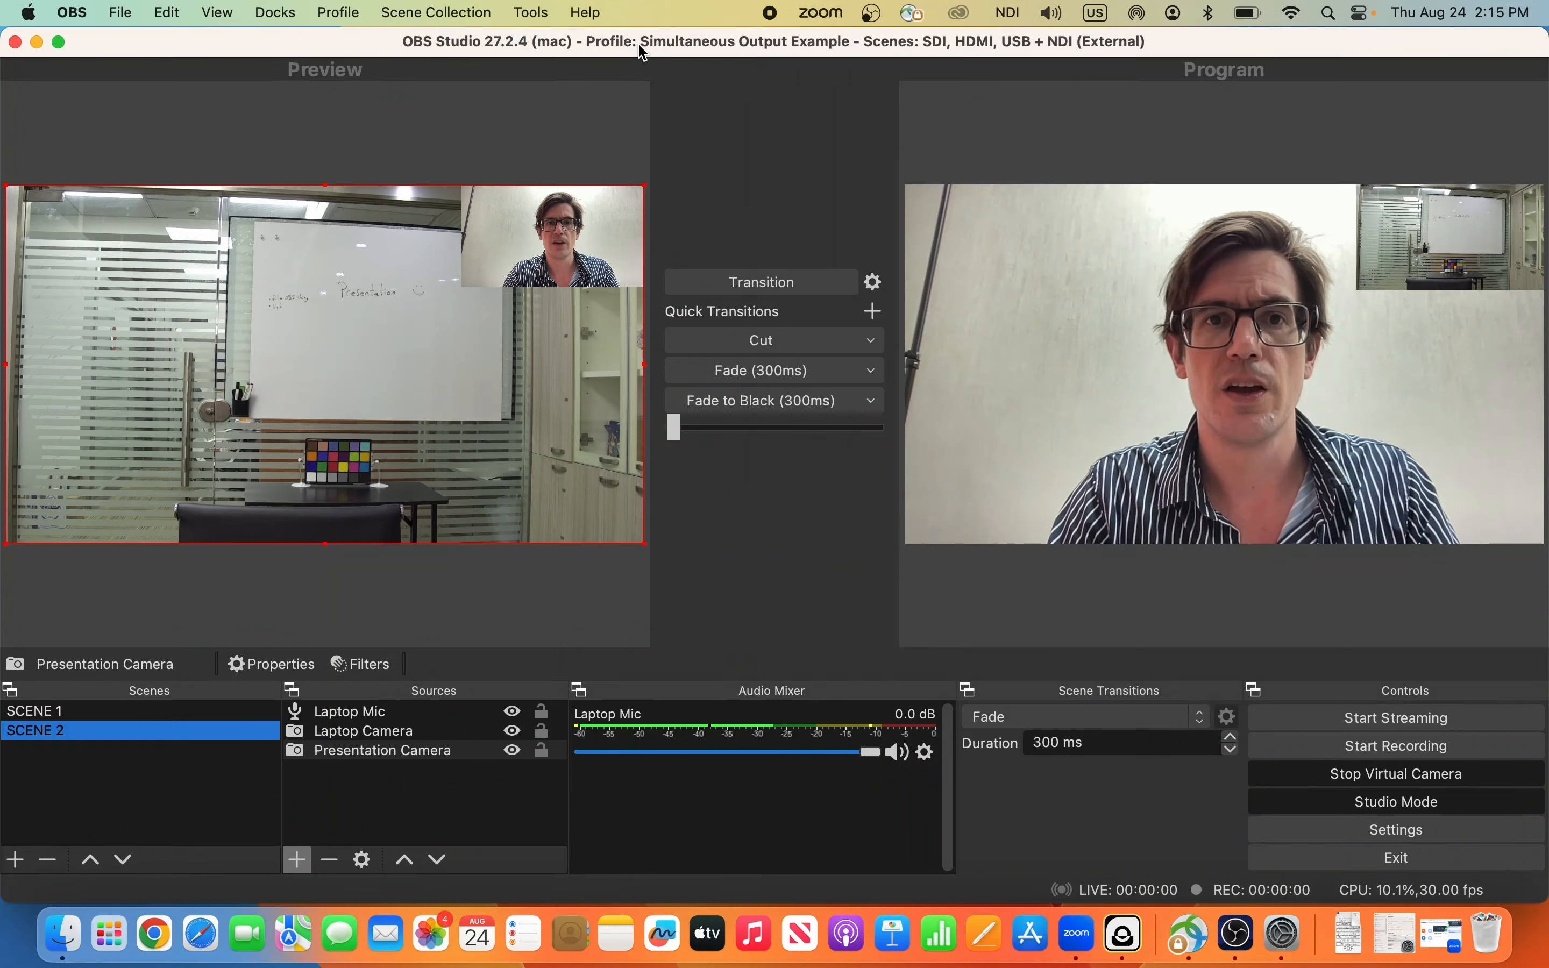
pyautogui.click(640, 43)
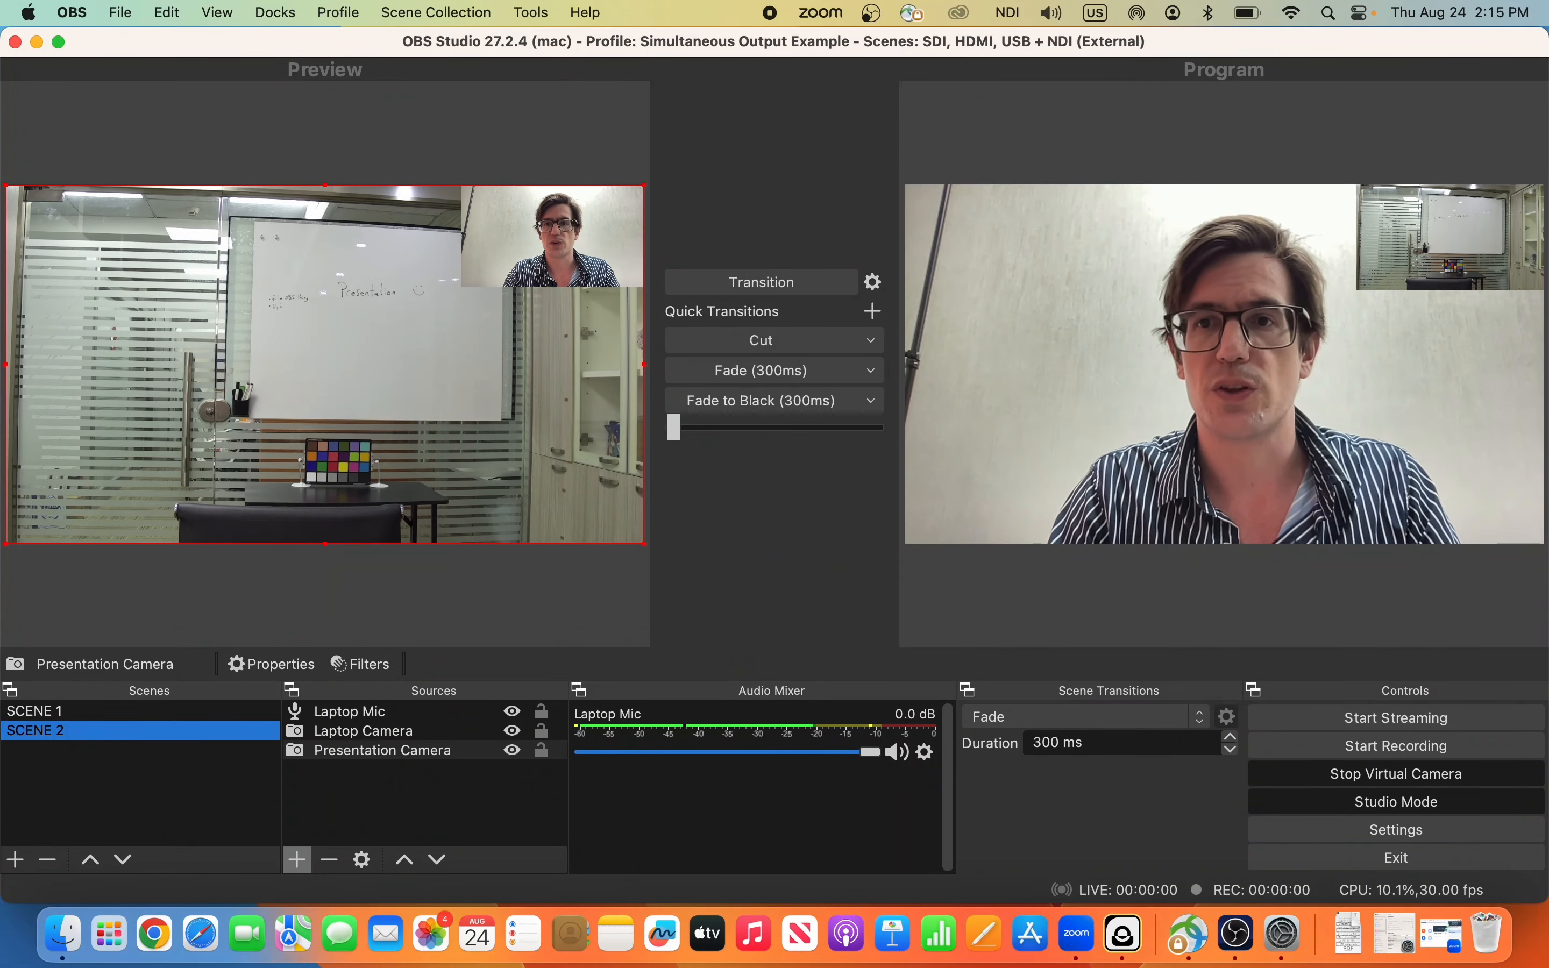
pyautogui.moveTo(1546, 33); pyautogui.dragTo(872, 341)
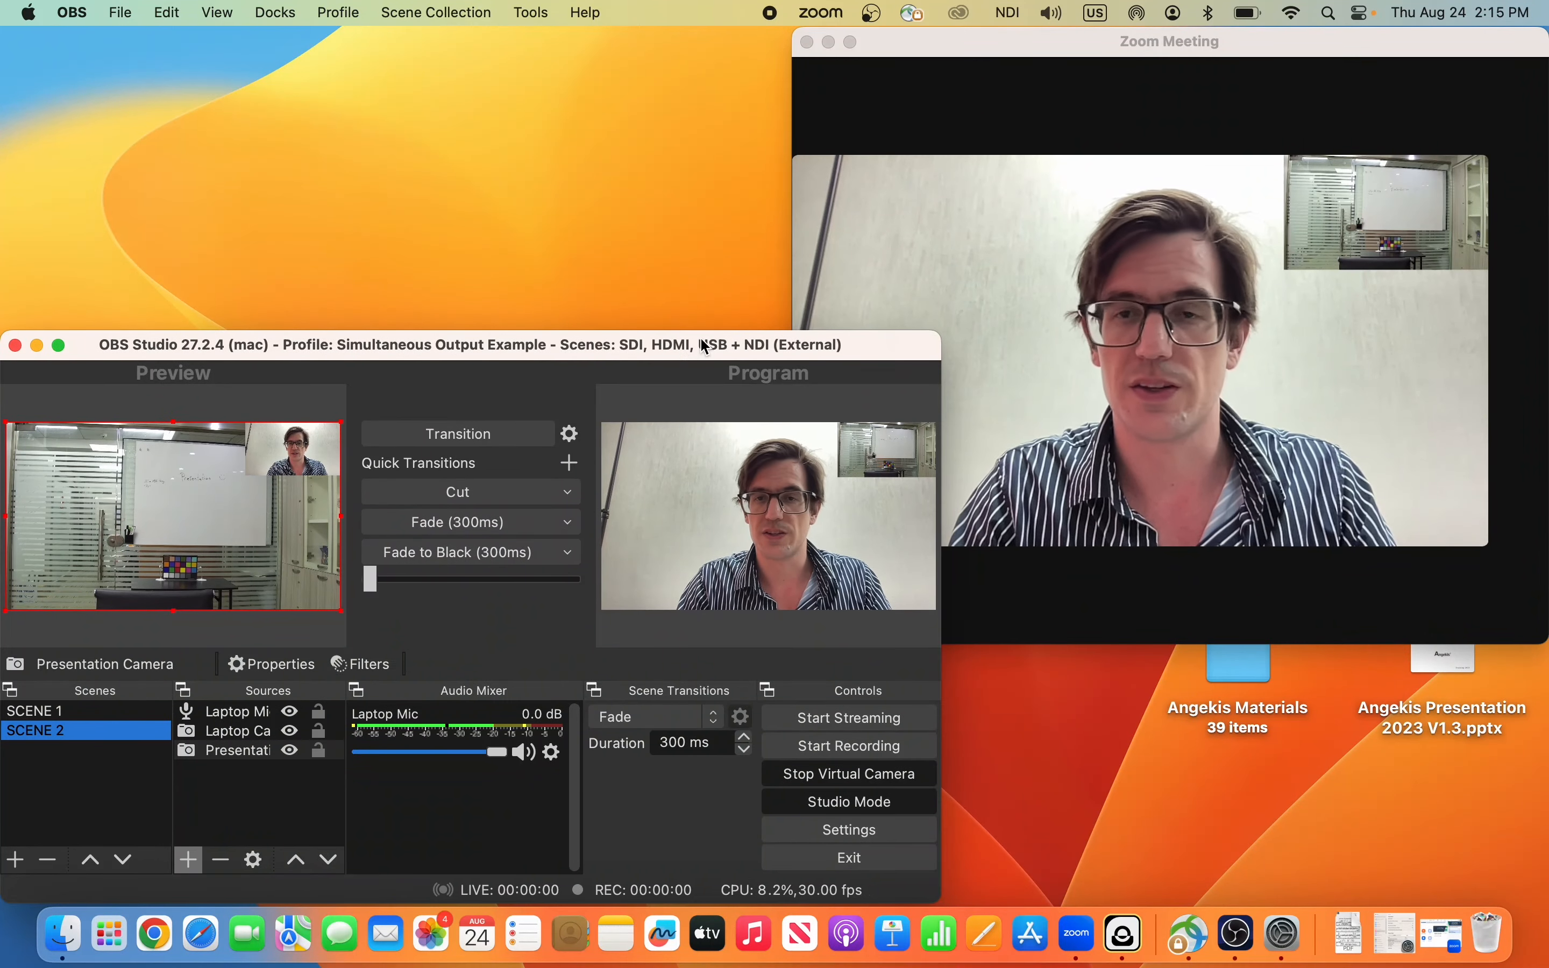
pyautogui.click(994, 48)
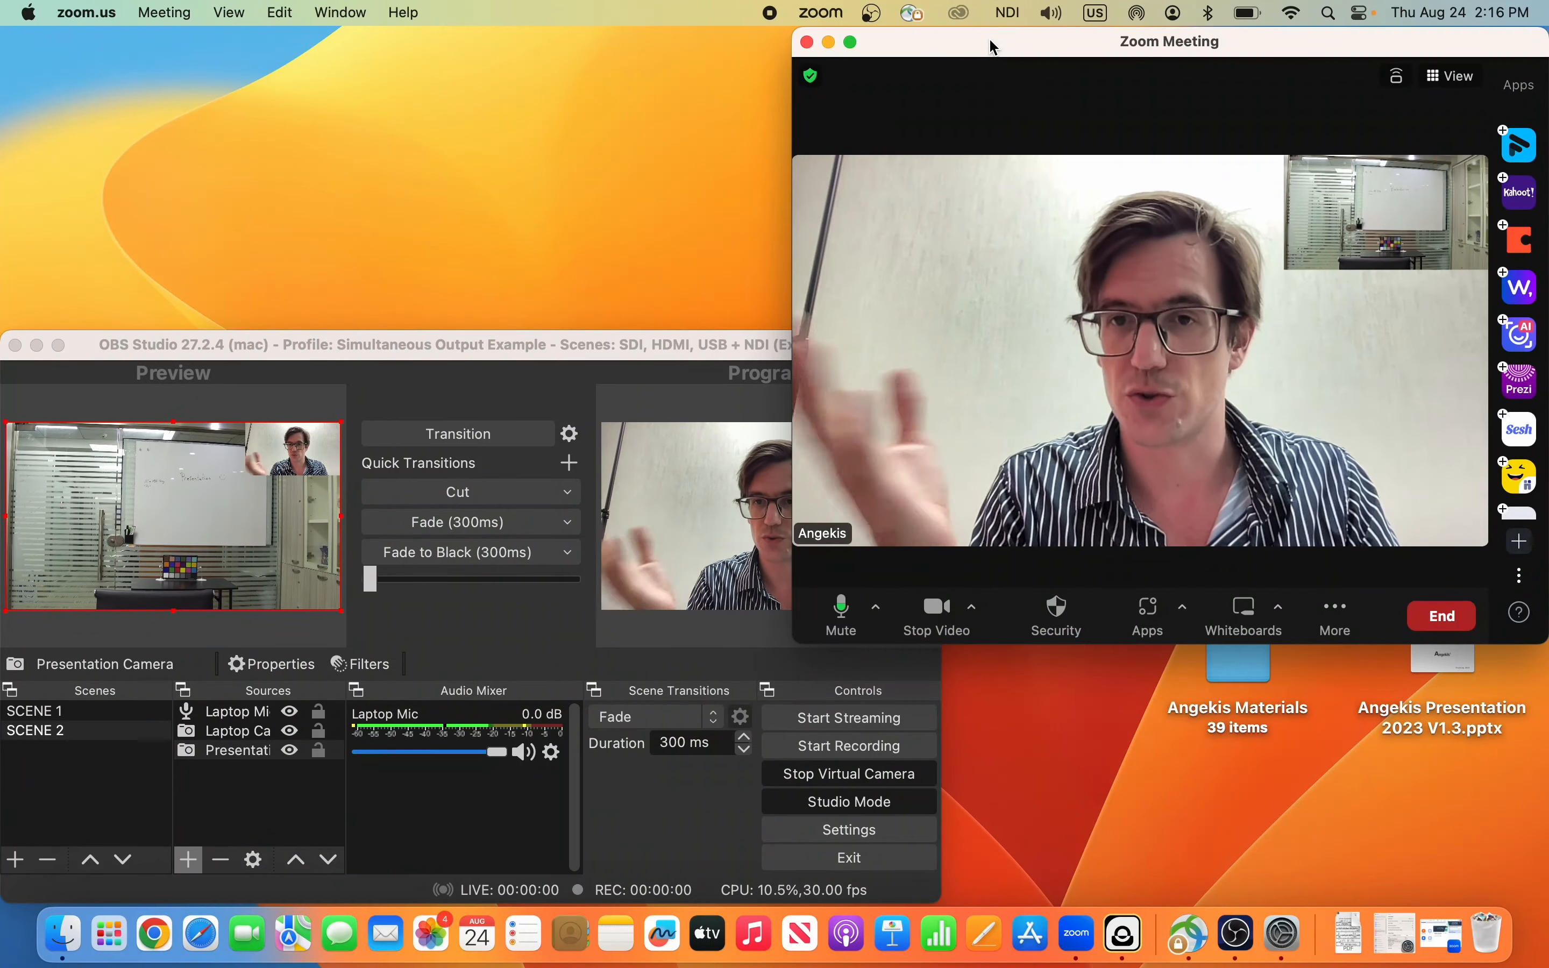
pyautogui.click(525, 613)
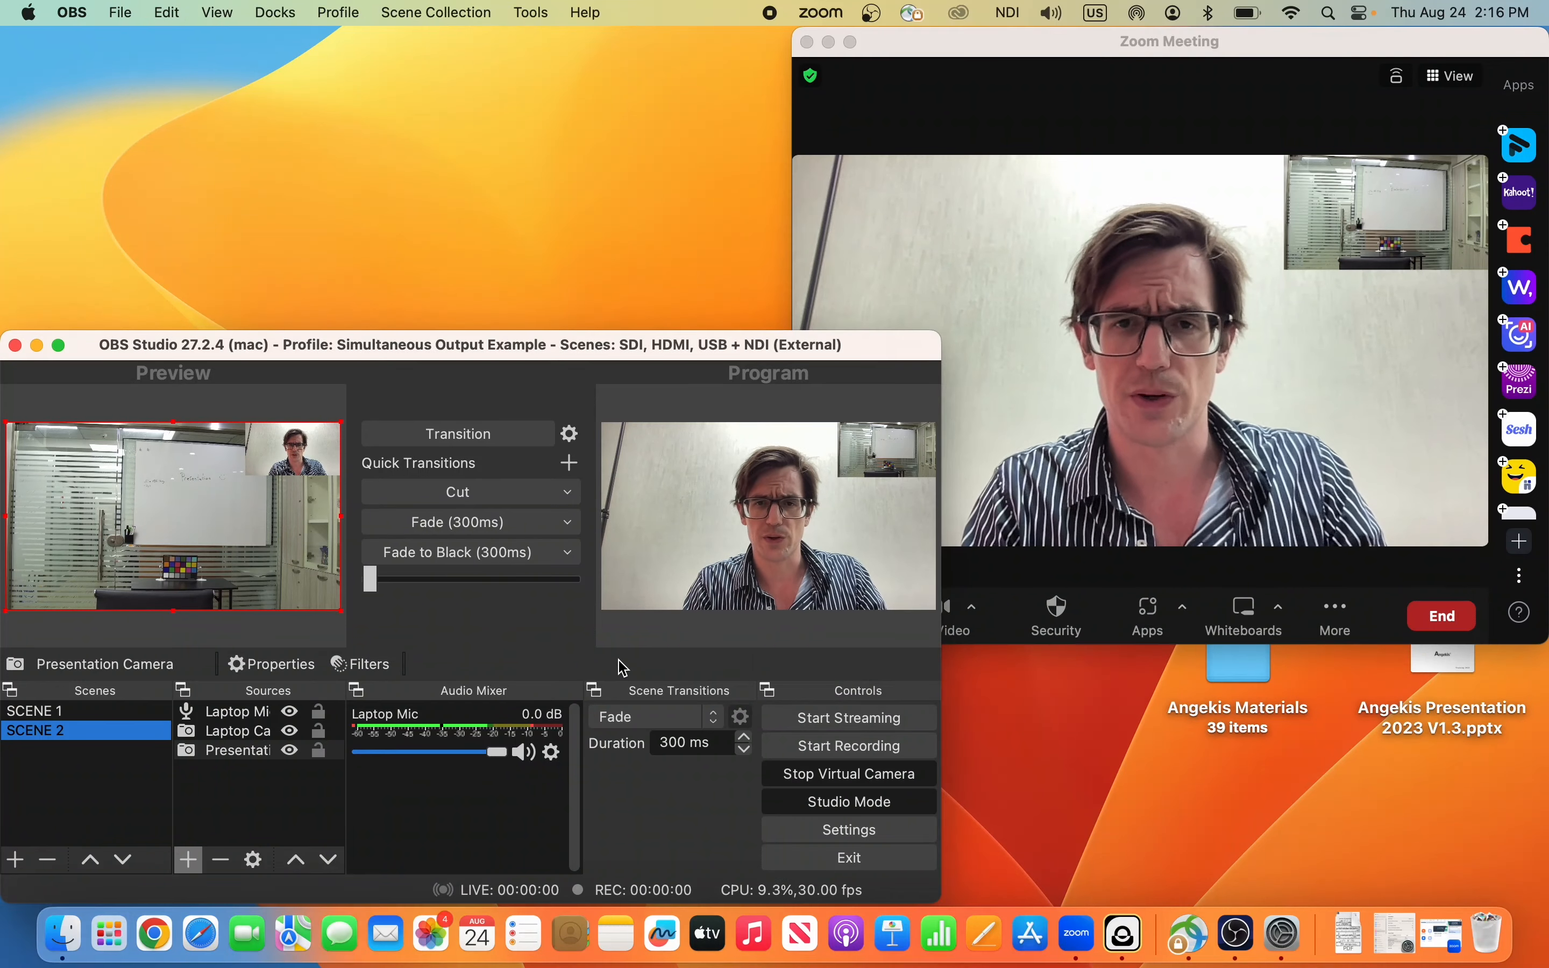
pyautogui.click(949, 53)
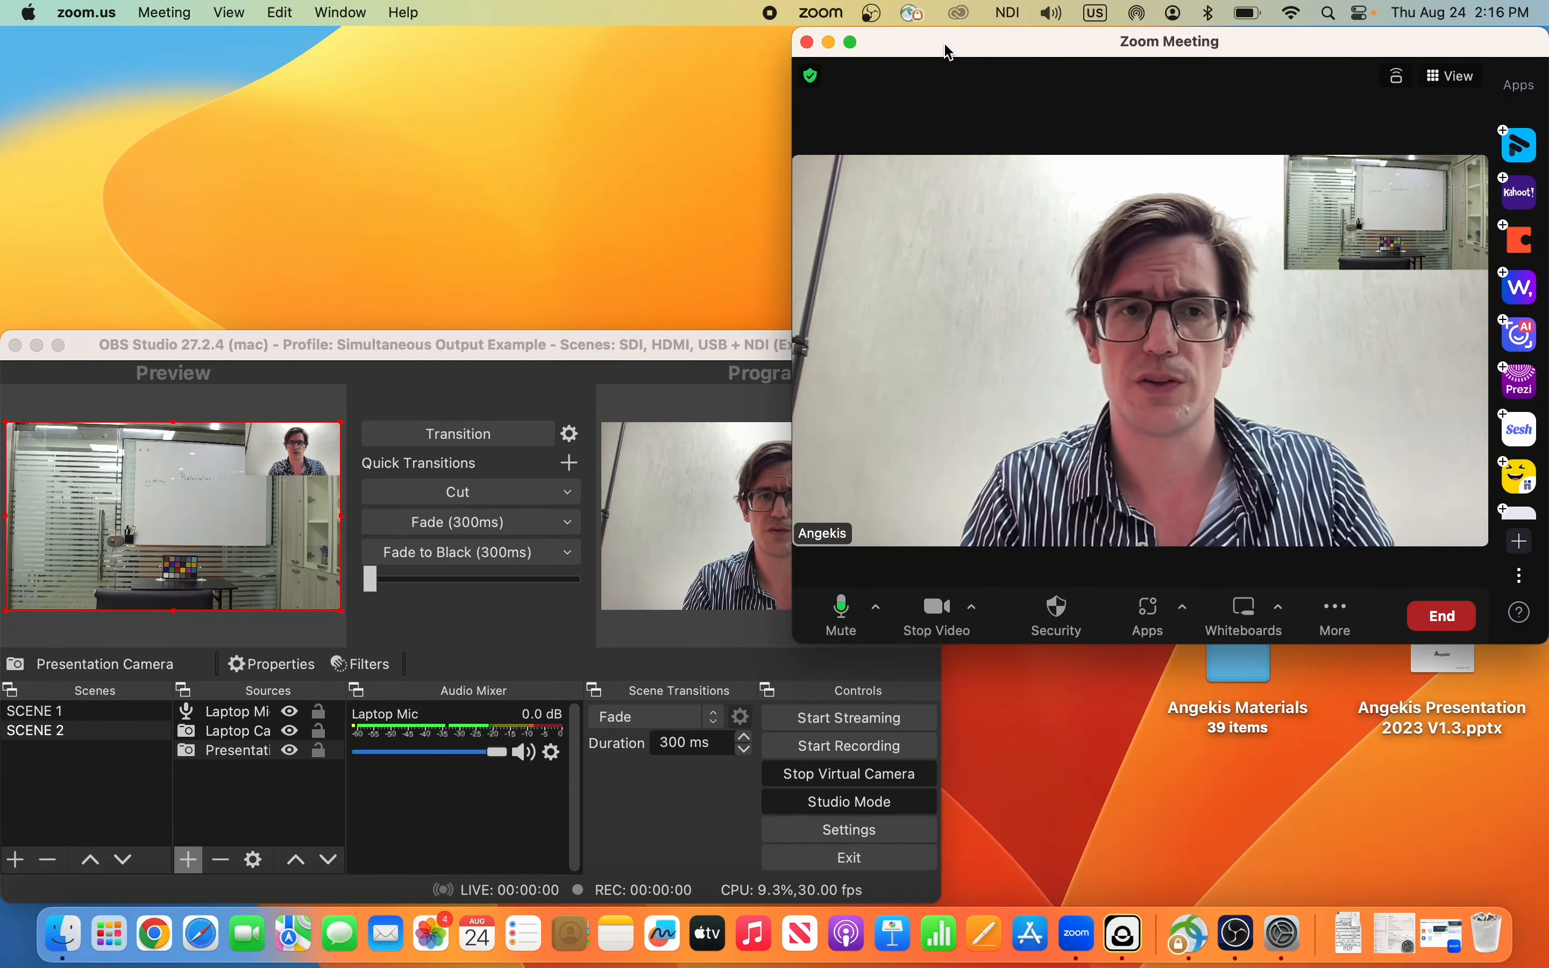
pyautogui.moveTo(448, 332); pyautogui.dragTo(448, 427)
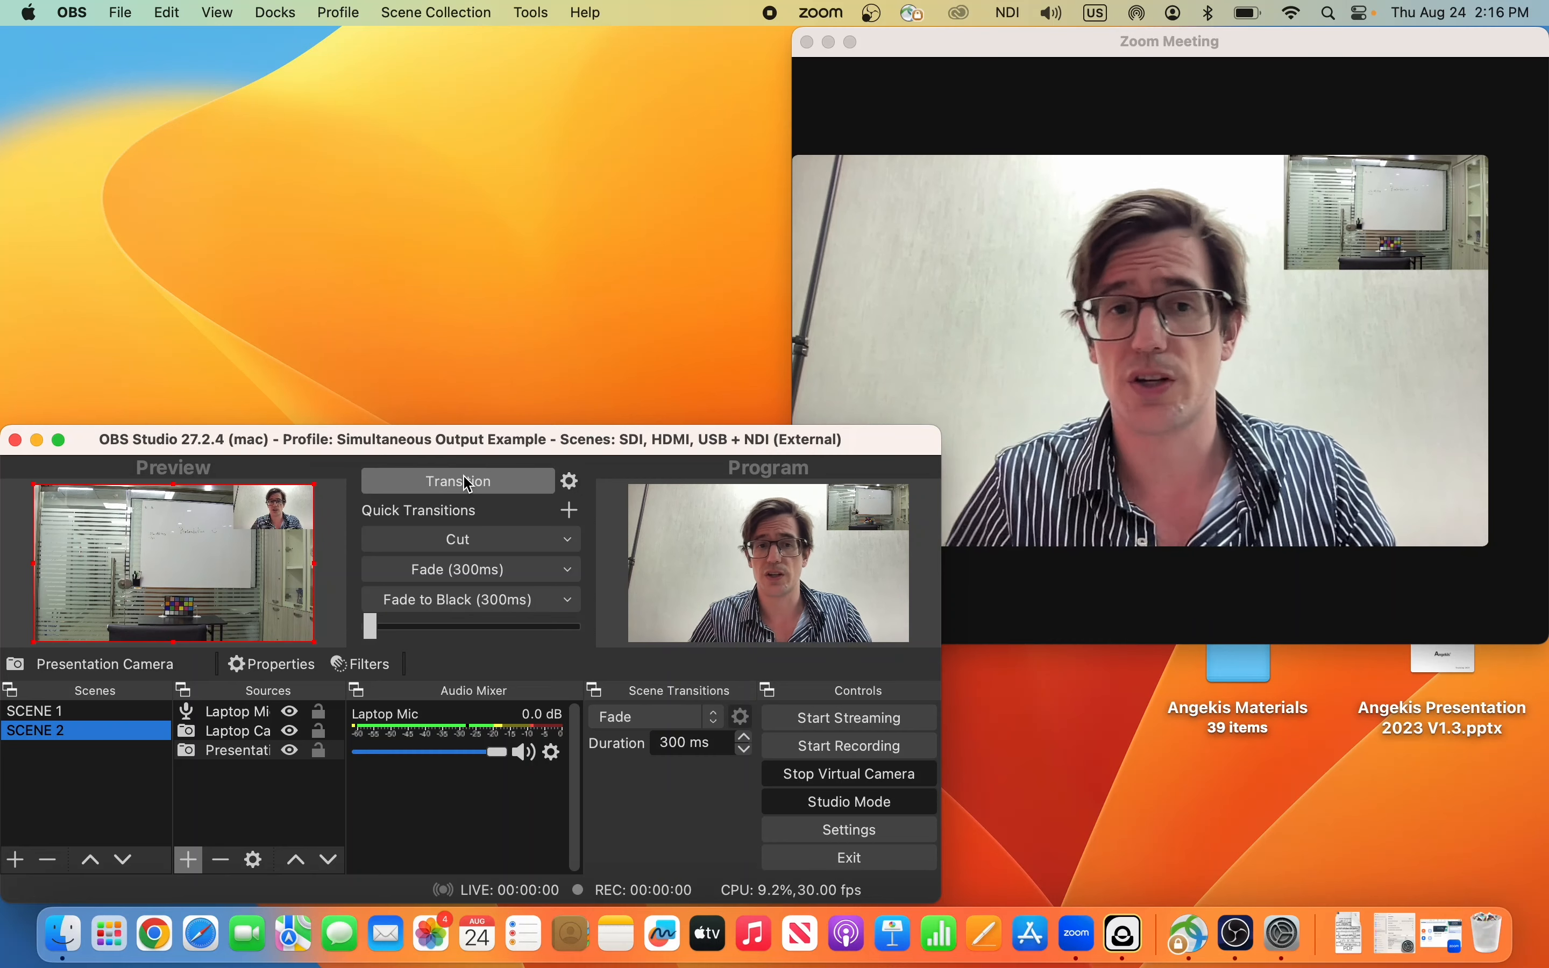
# - Transition the program output back and forth between SCENE 2 and SCENE 1 while checking the picture in the Zoom meeting
pyautogui.click(469, 481)
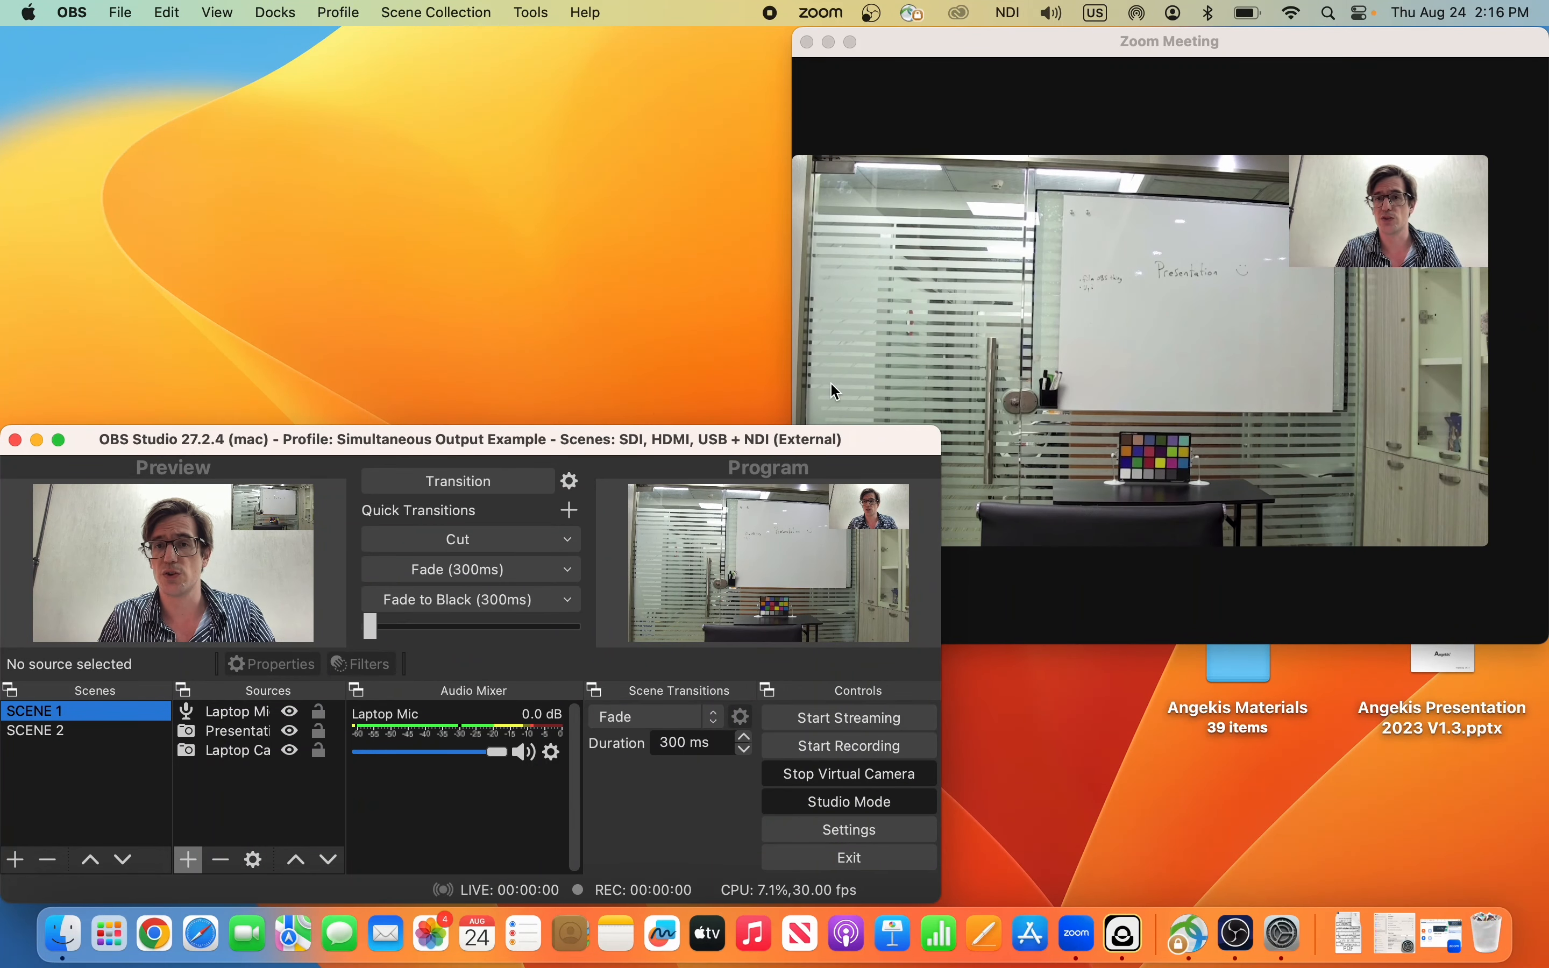
pyautogui.moveTo(1008, 391)
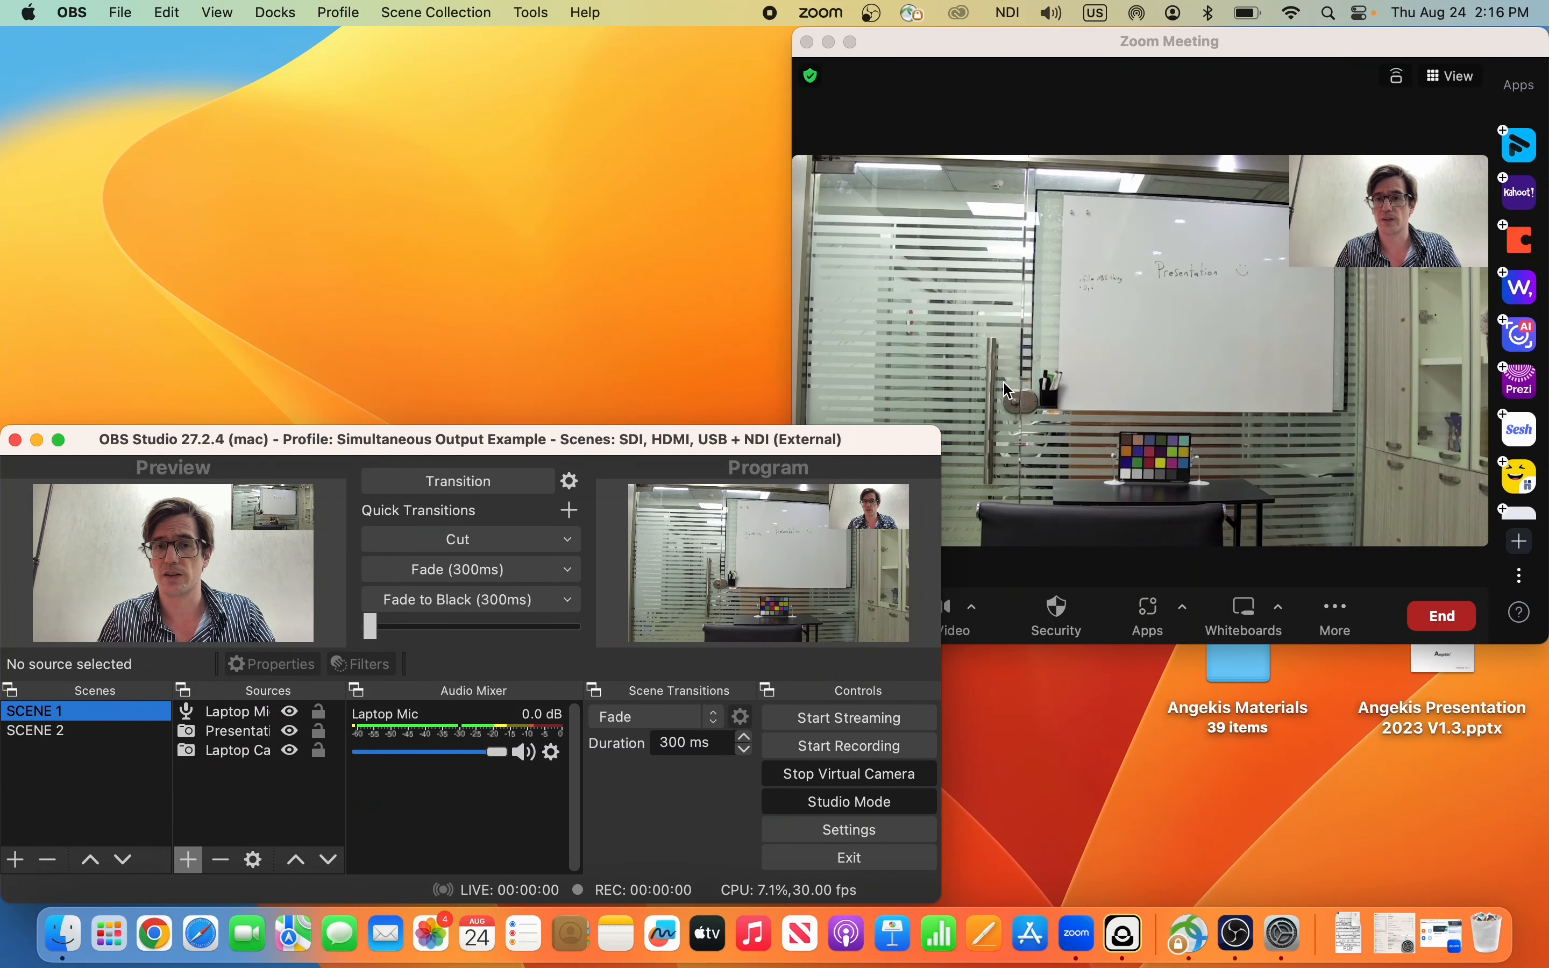
pyautogui.click(474, 487)
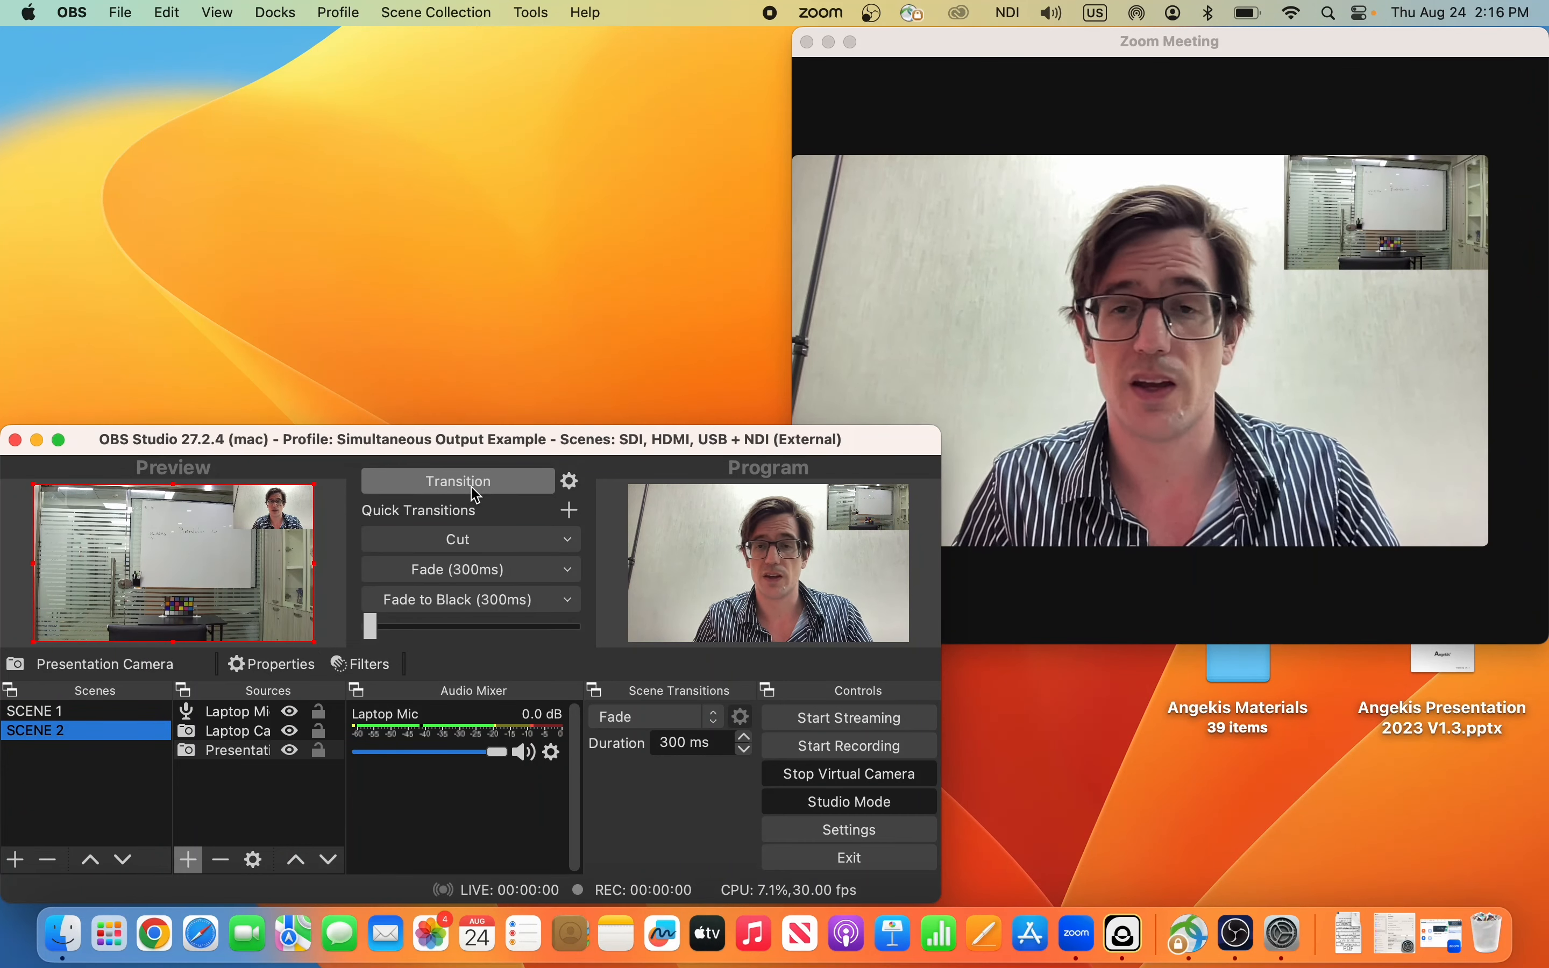
pyautogui.moveTo(857, 410)
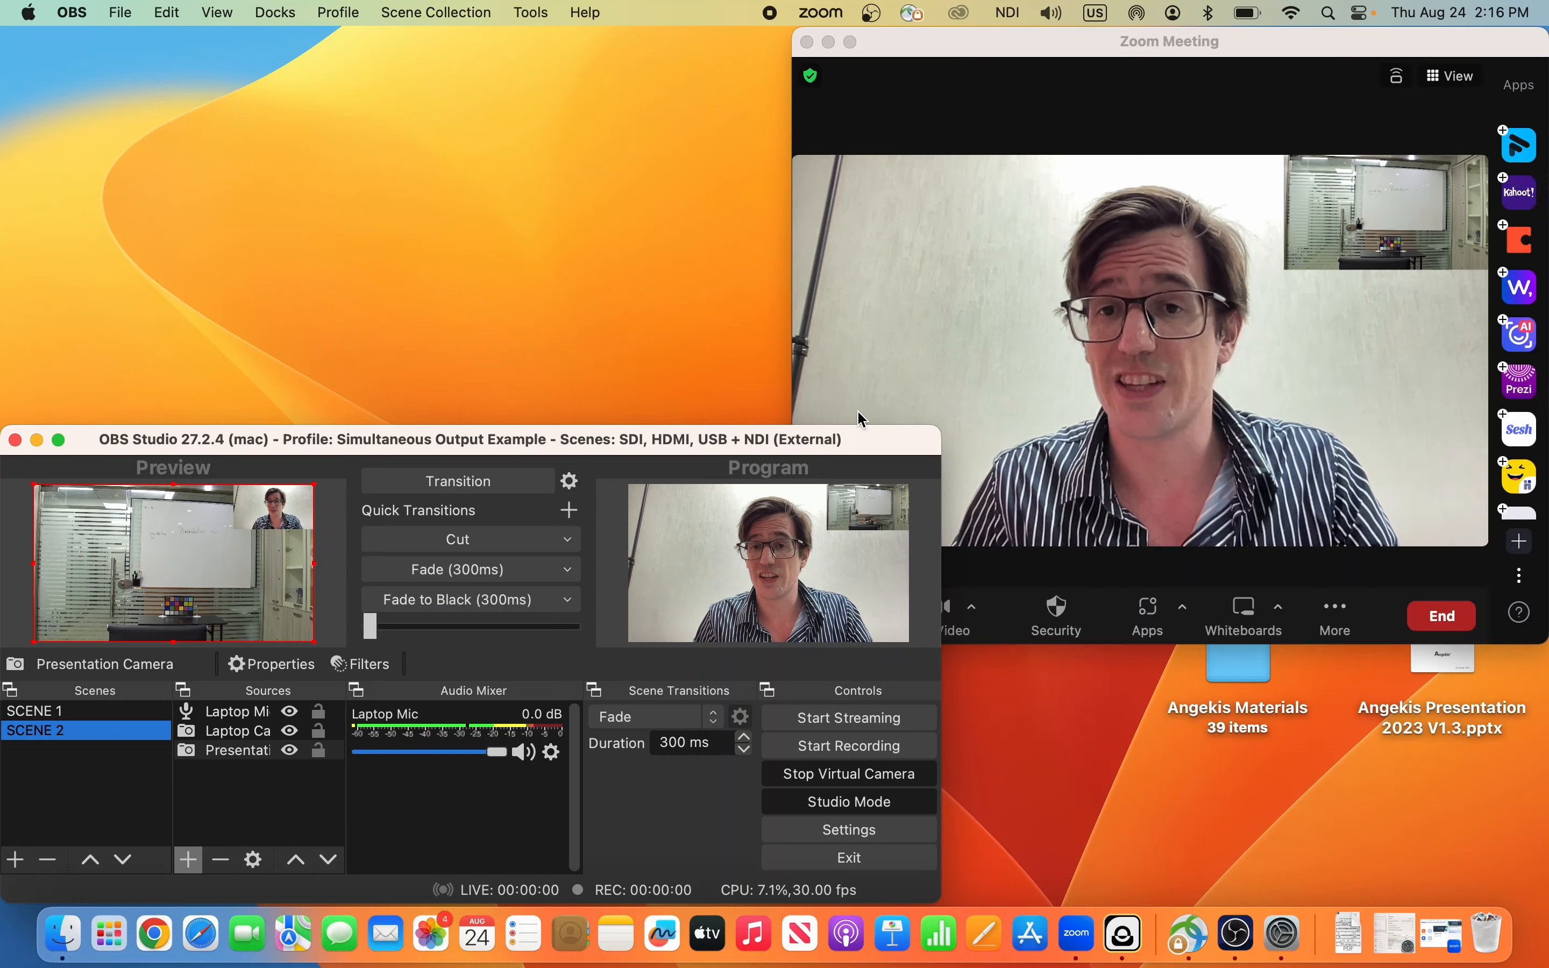
pyautogui.click(952, 406)
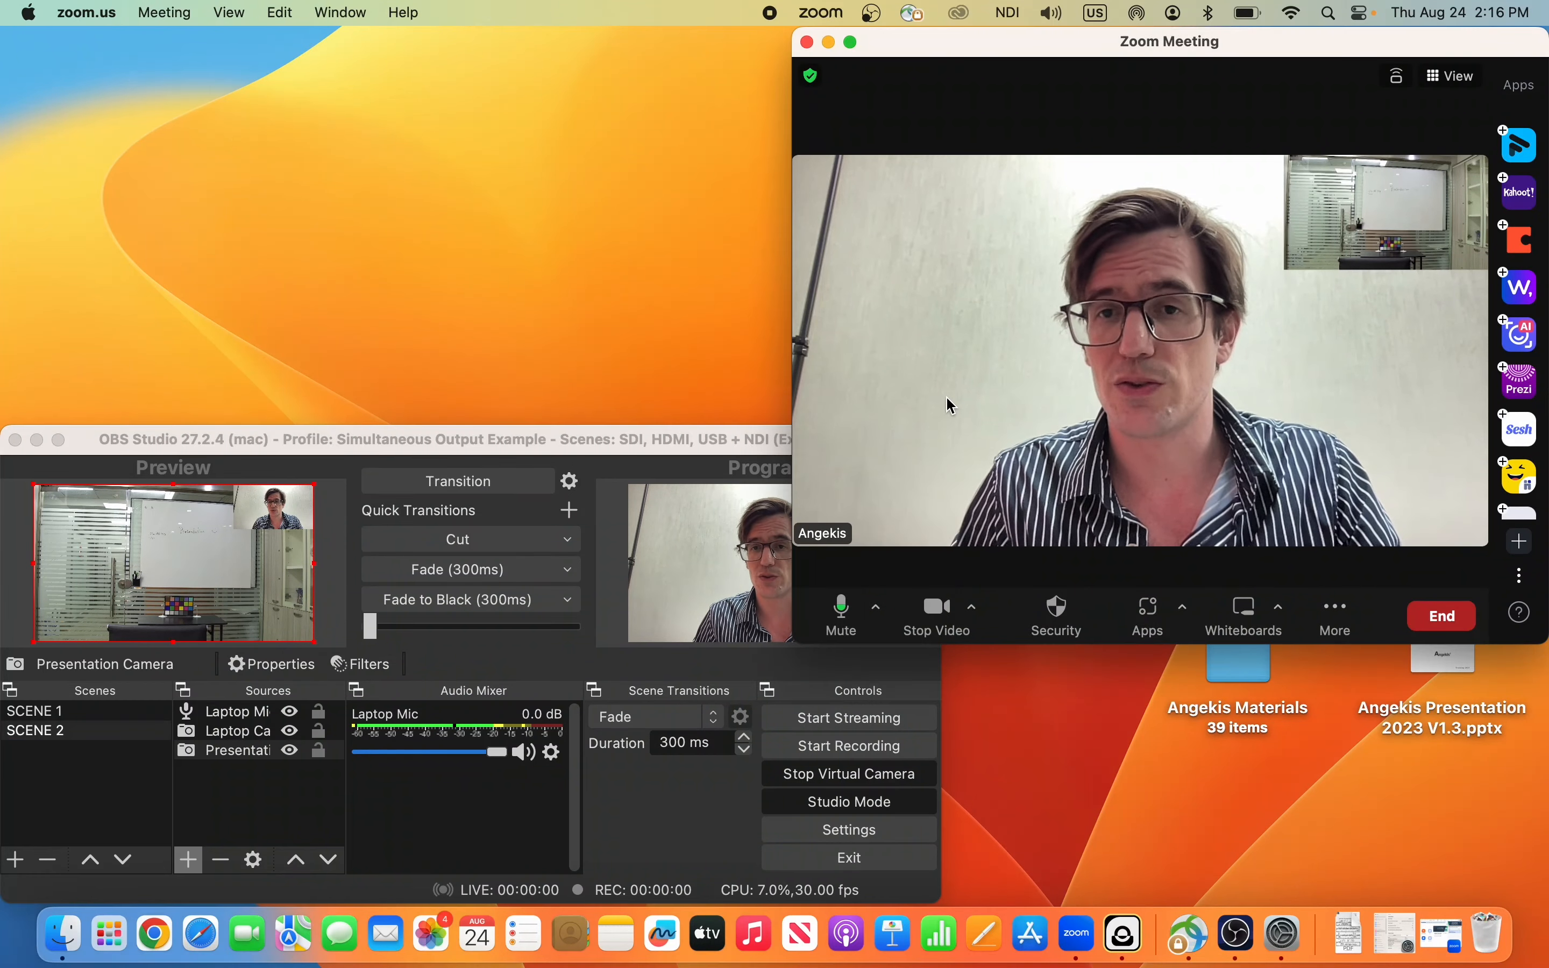
pyautogui.click(481, 487)
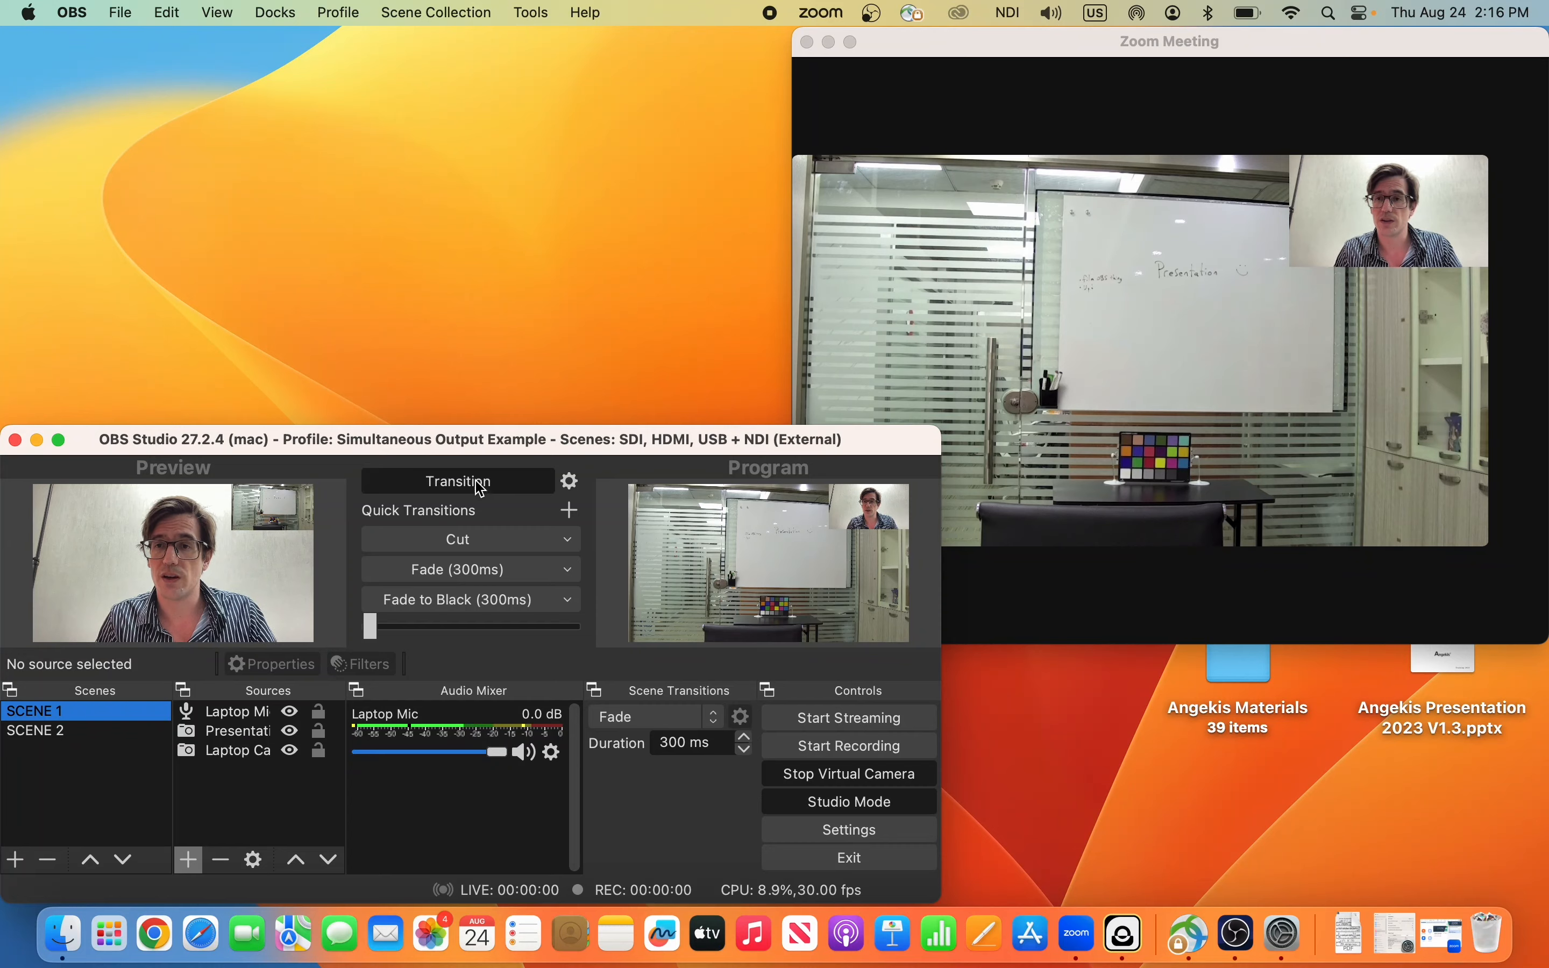
pyautogui.click(481, 487)
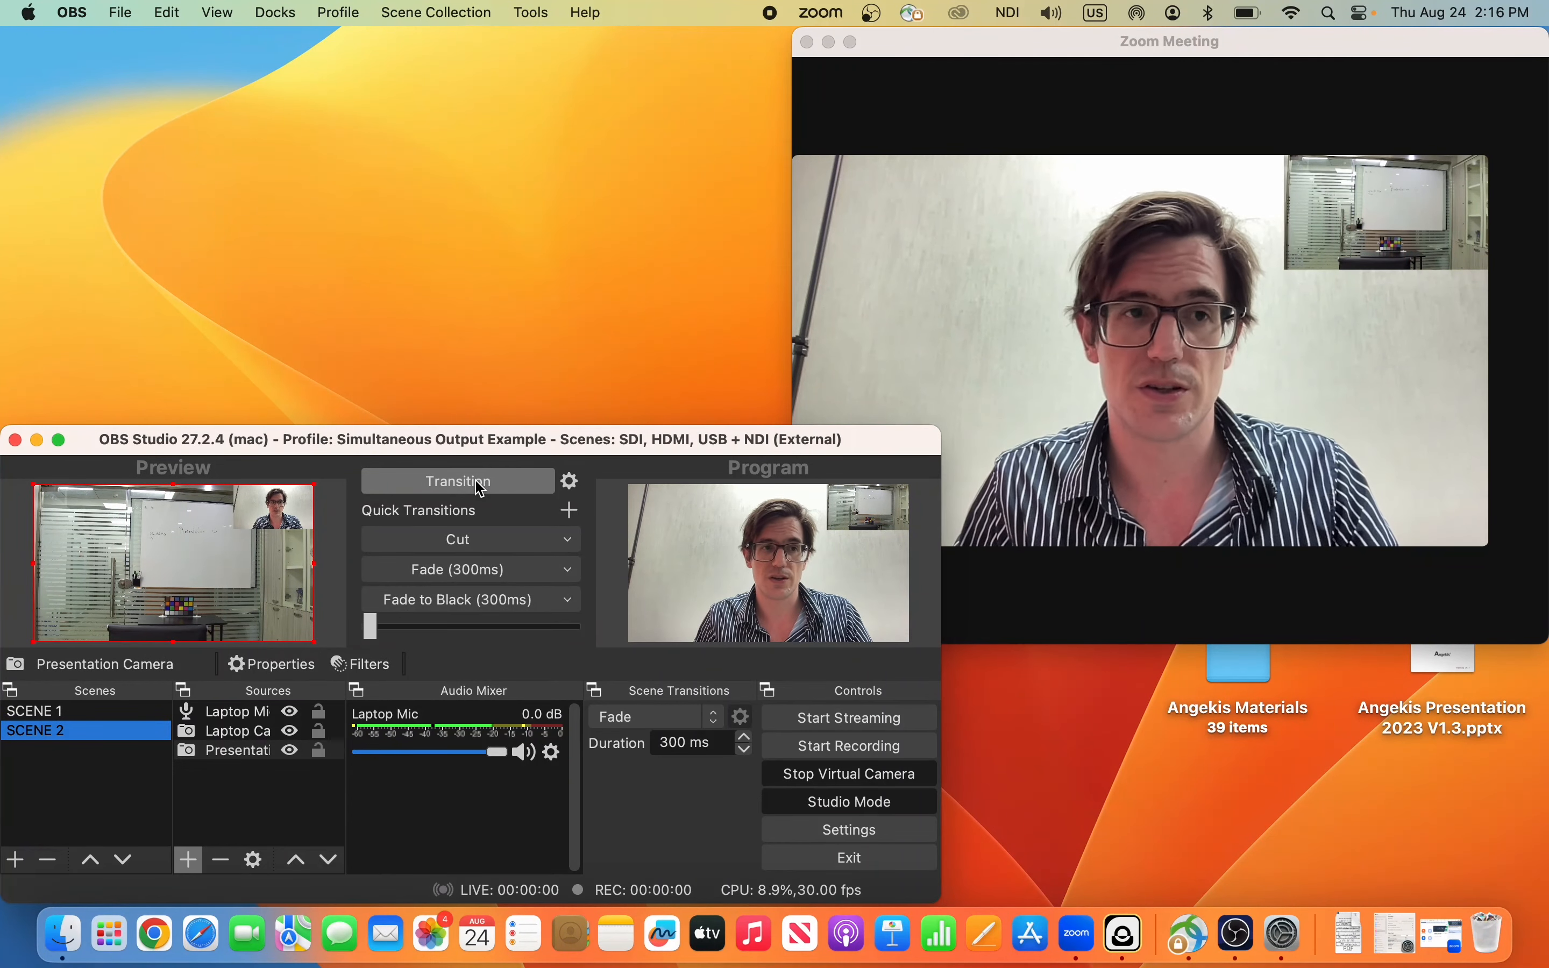